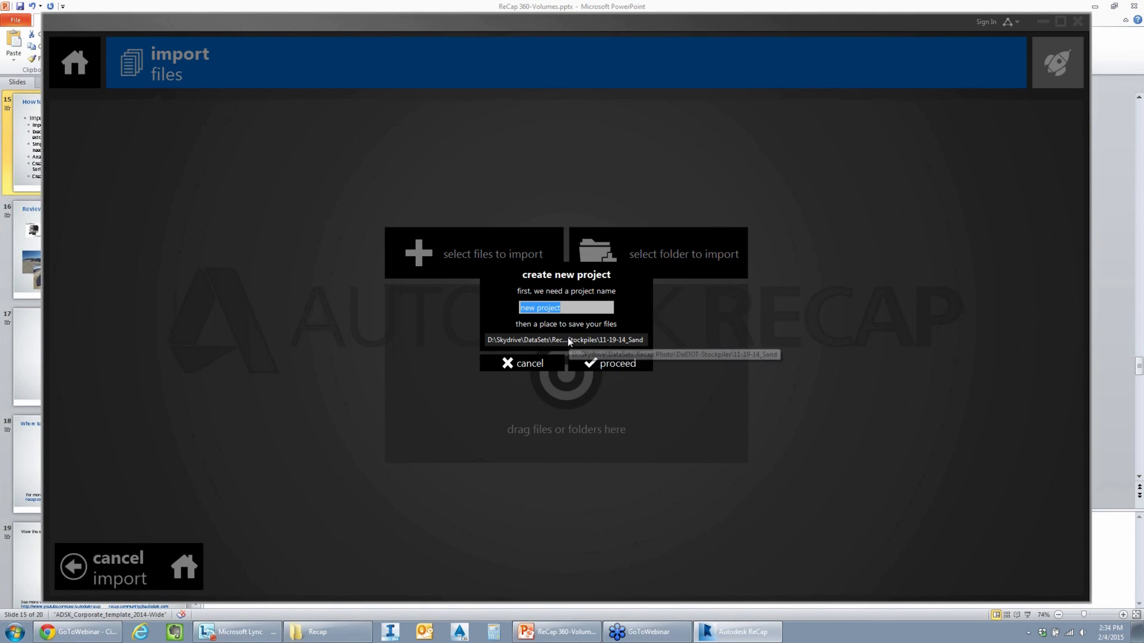
# - Create a new project named NewProject in the proposed save folder
pyautogui.write('NewP')
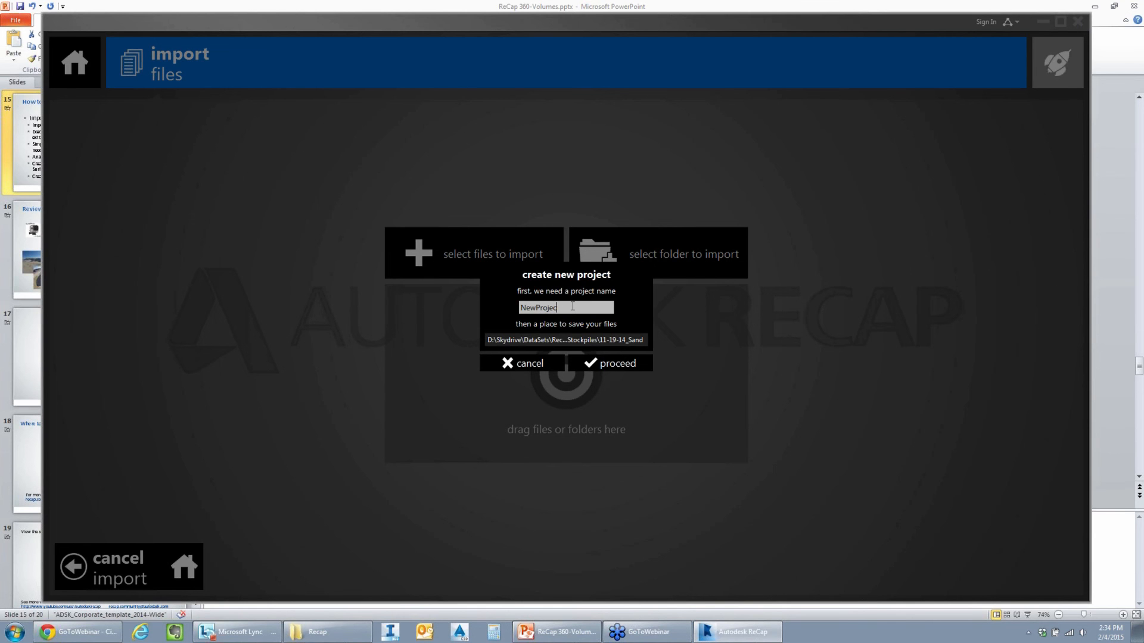
pyautogui.write('roject')
pyautogui.press('Return')
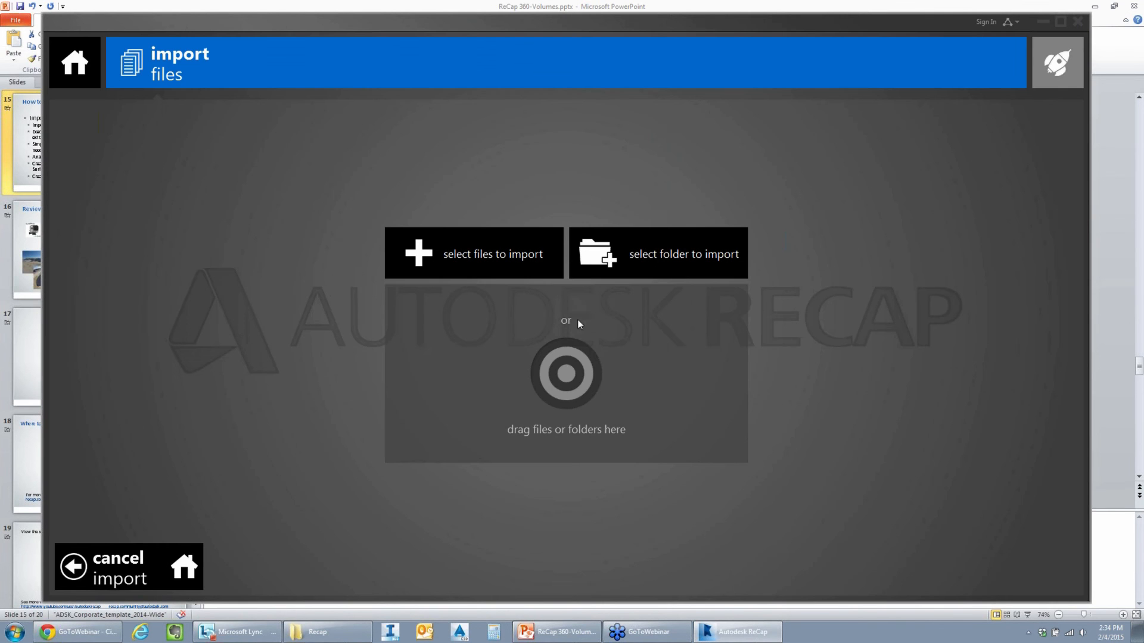
# - Import the Sand-Feb.rcs point cloud from the 11-19-14_Sand folder and launch the project
pyautogui.click(488, 265)
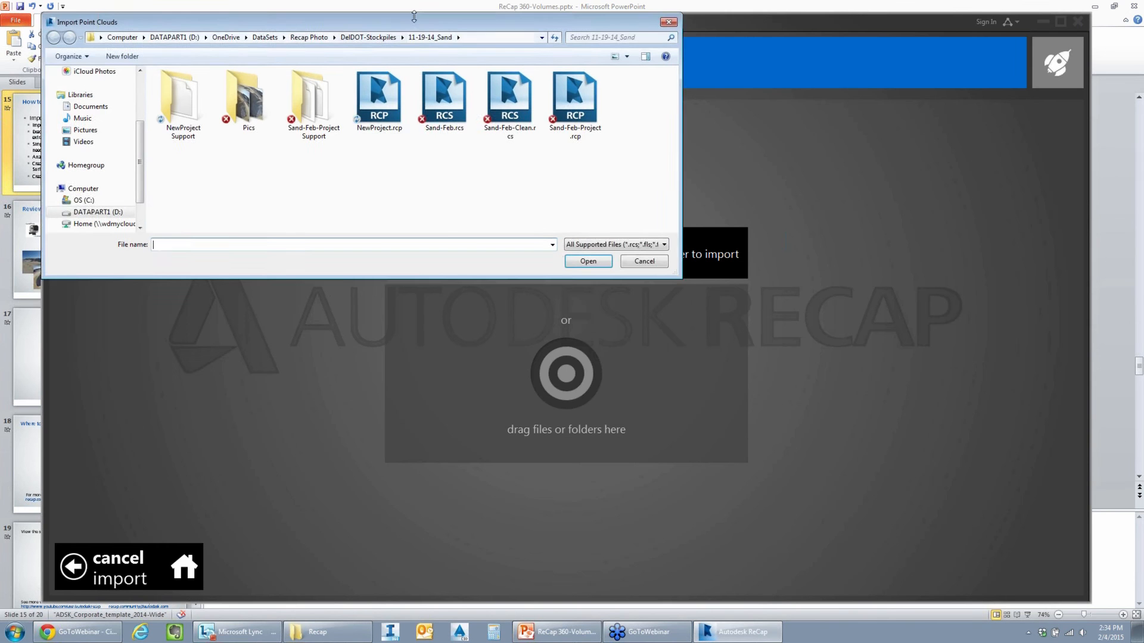
pyautogui.moveTo(415, 18); pyautogui.dragTo(448, 49)
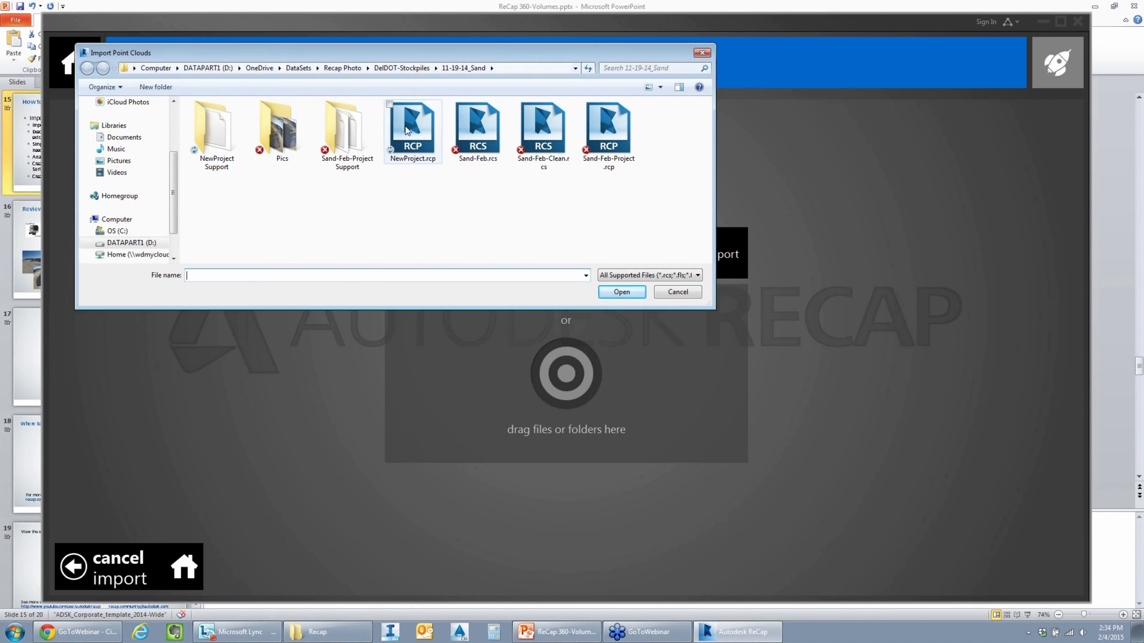
pyautogui.click(484, 131)
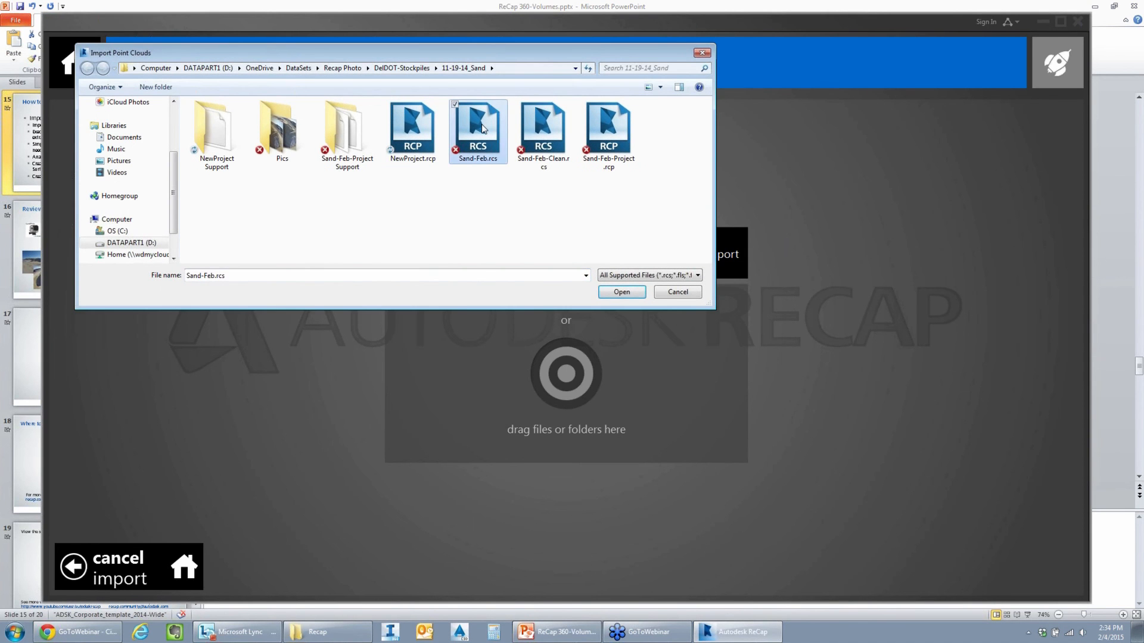
pyautogui.doubleClick(483, 129)
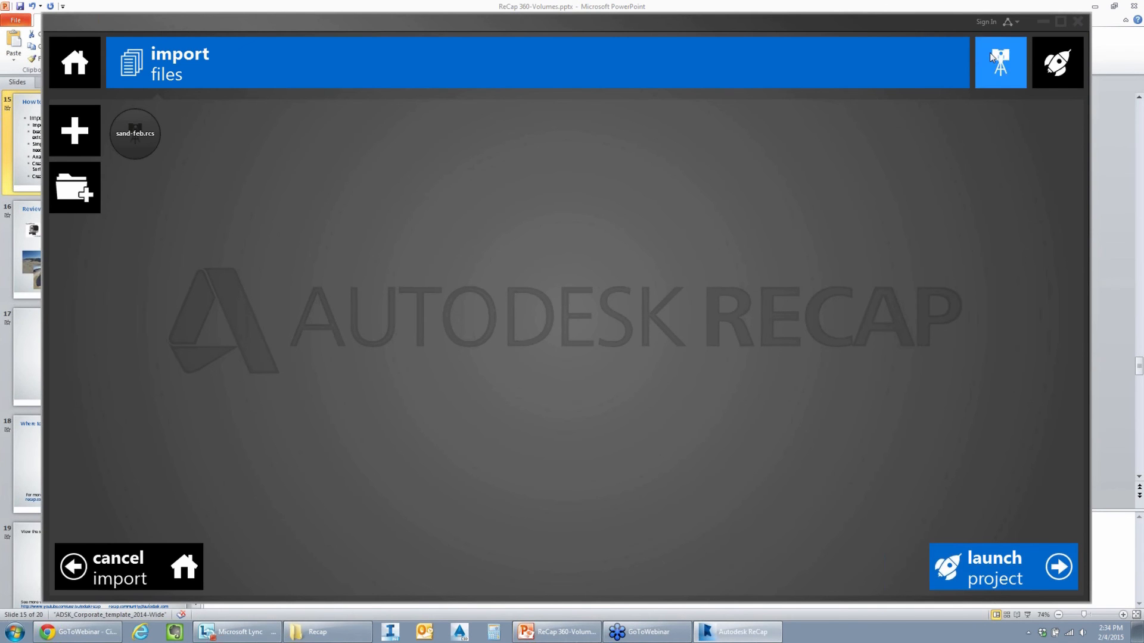
pyautogui.click(987, 571)
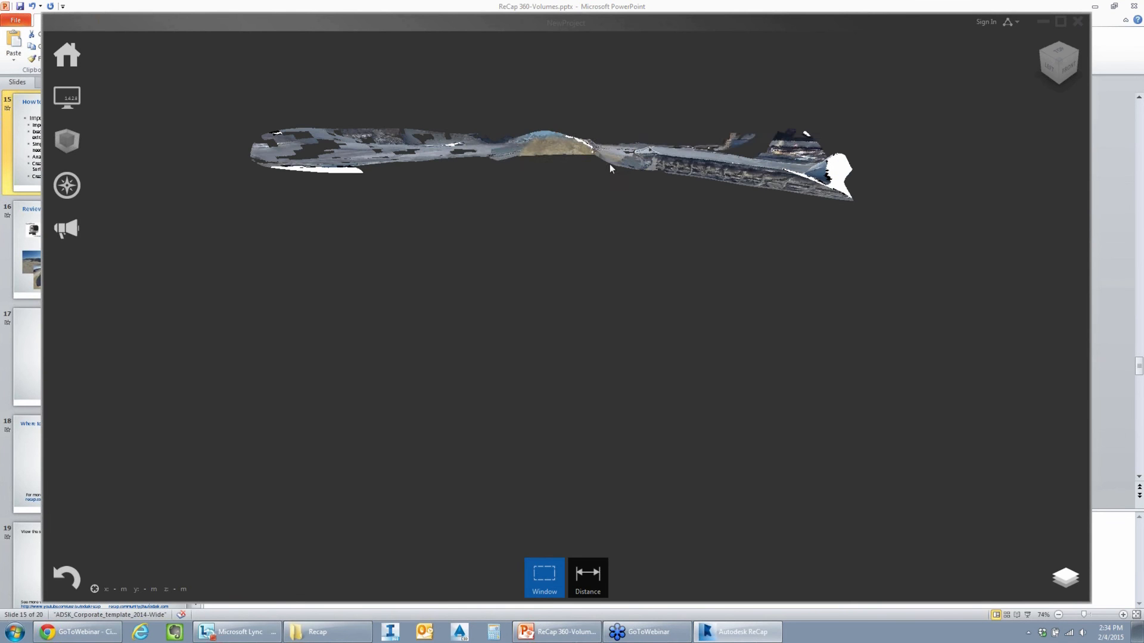
# - Examine the imported point cloud from above and at ground level, focusing on the stockpile in the middle of the site
pyautogui.moveTo(611, 170); pyautogui.dragTo(516, 258)
pyautogui.moveTo(594, 267); pyautogui.dragTo(547, 338, button='middle')
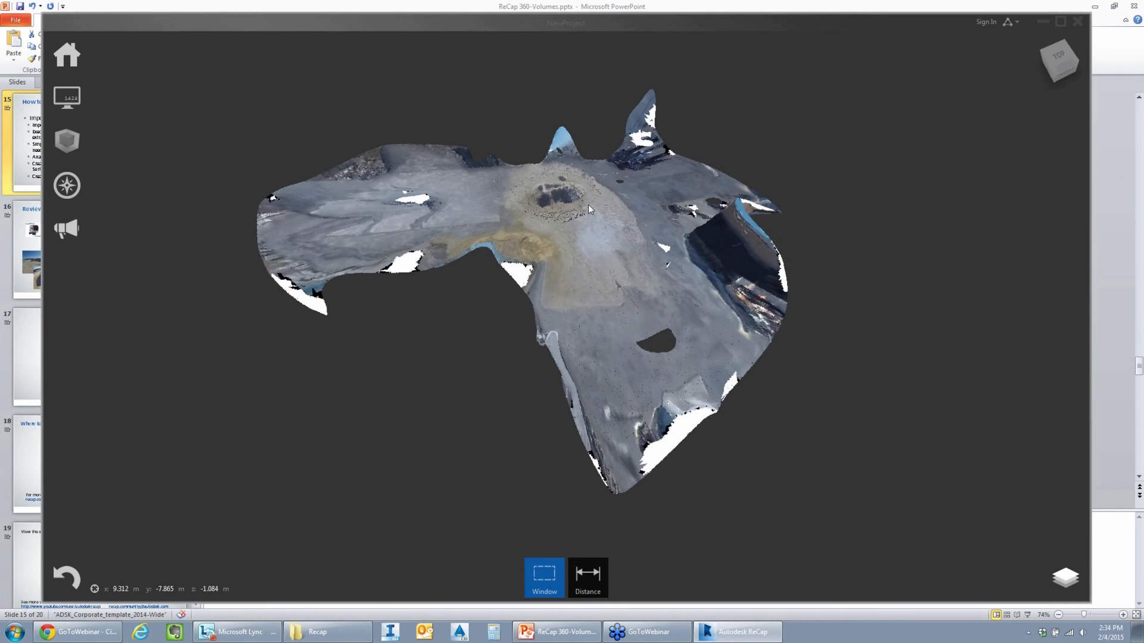
pyautogui.scroll(2, 581, 199)
pyautogui.moveTo(614, 231); pyautogui.dragTo(614, 211, button='middle')
pyautogui.moveTo(614, 211); pyautogui.dragTo(515, 196)
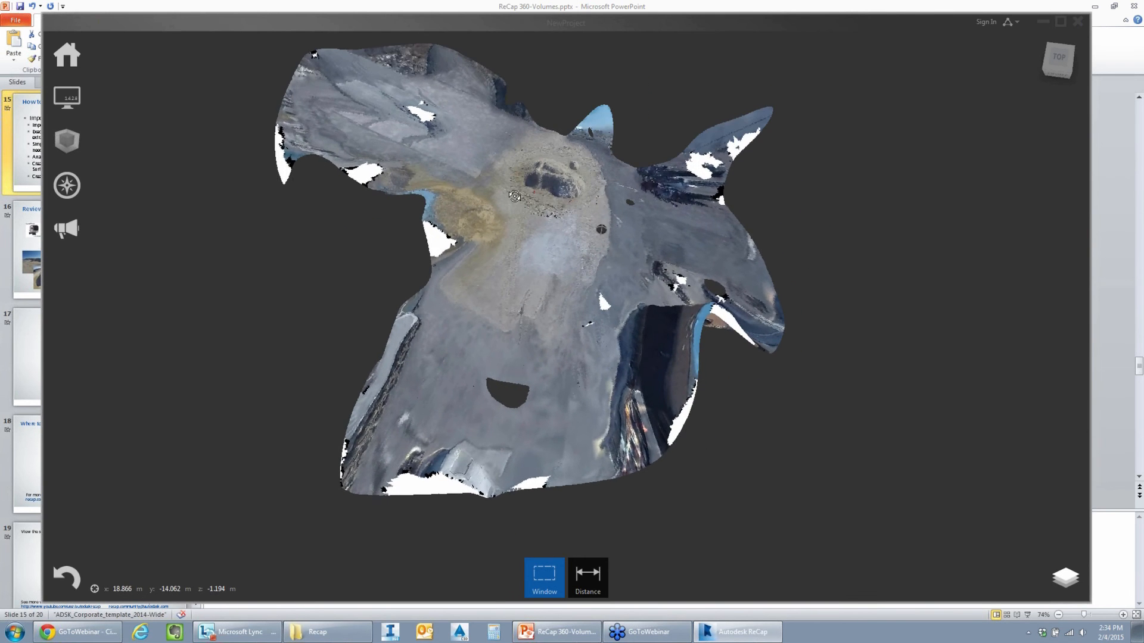
pyautogui.keyDown('shift'); pyautogui.moveTo(515, 197); pyautogui.dragTo(524, 220, button='middle'); pyautogui.keyUp('shift')
pyautogui.scroll(-1, 577, 229)
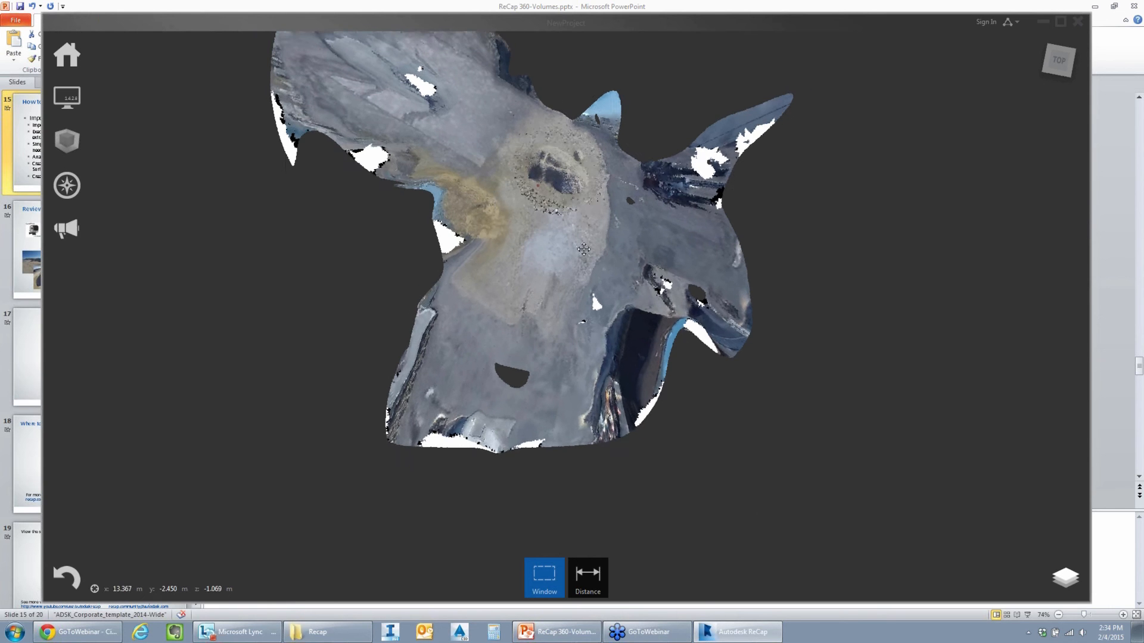
pyautogui.moveTo(583, 249); pyautogui.dragTo(577, 321, button='middle')
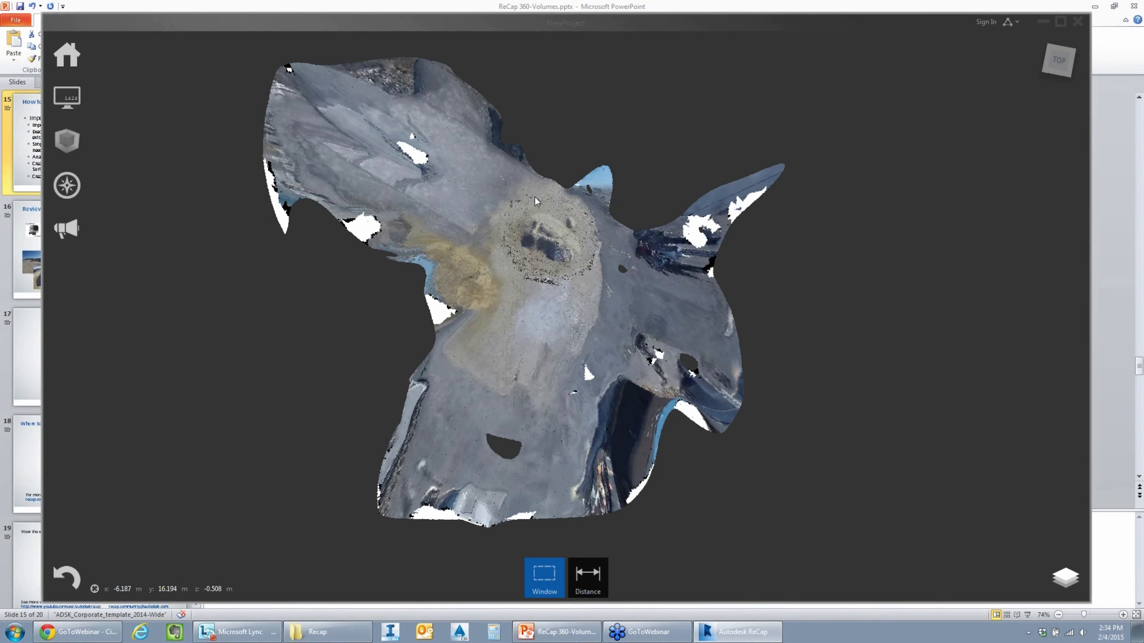
pyautogui.scroll(4, 535, 200)
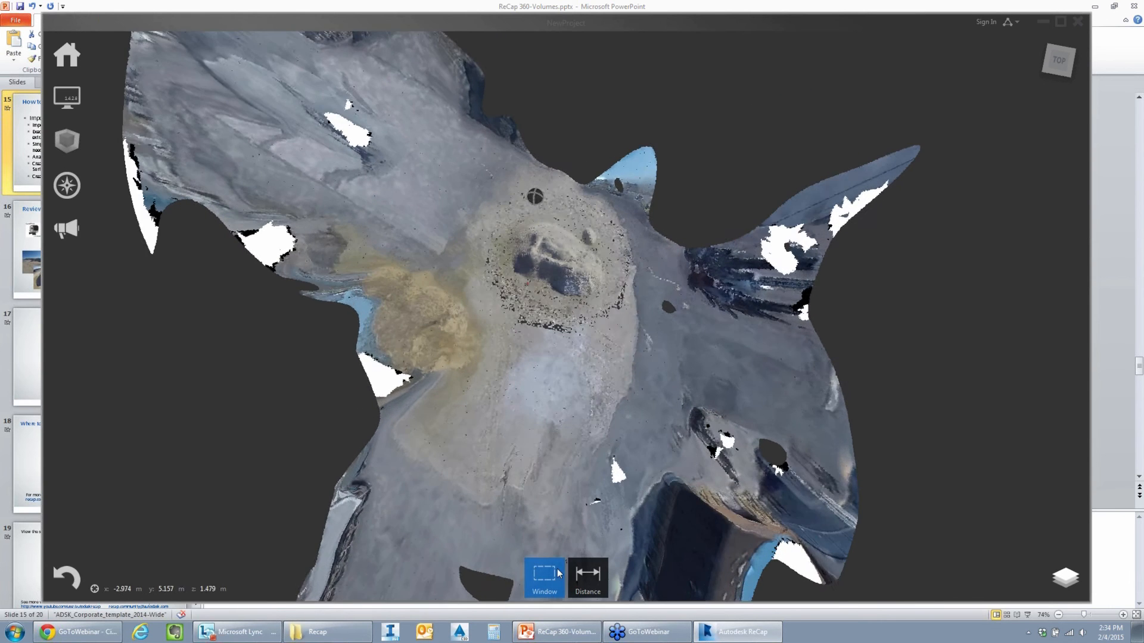
pyautogui.keyDown('shift'); pyautogui.moveTo(656, 373); pyautogui.dragTo(659, 229, button='middle'); pyautogui.keyUp('shift')
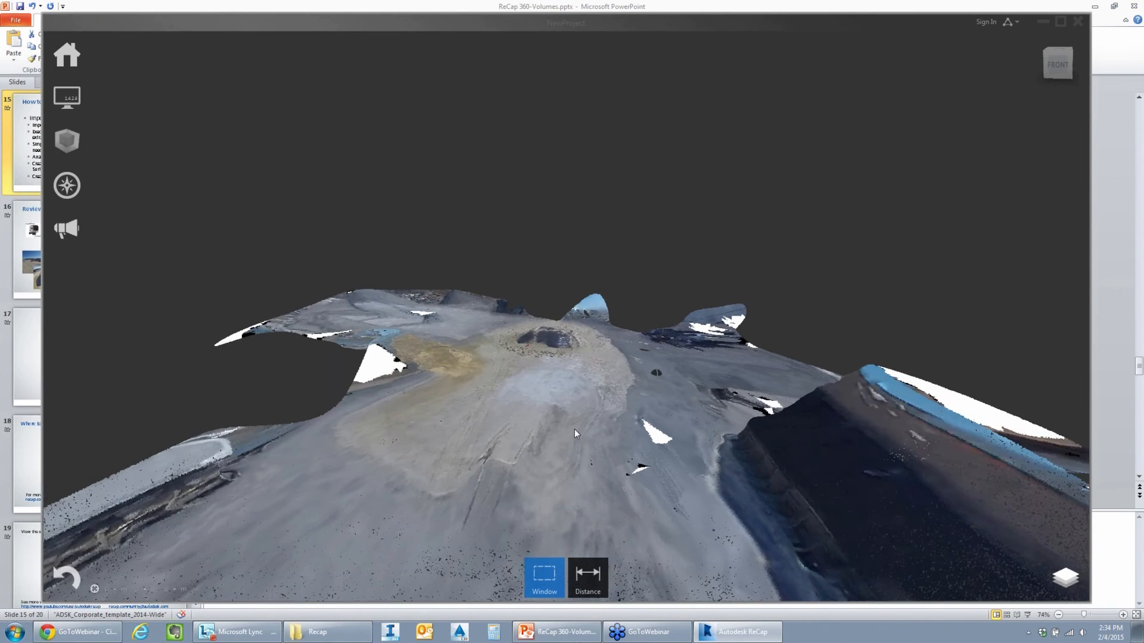
pyautogui.scroll(2, 573, 373)
pyautogui.scroll(2, 573, 372)
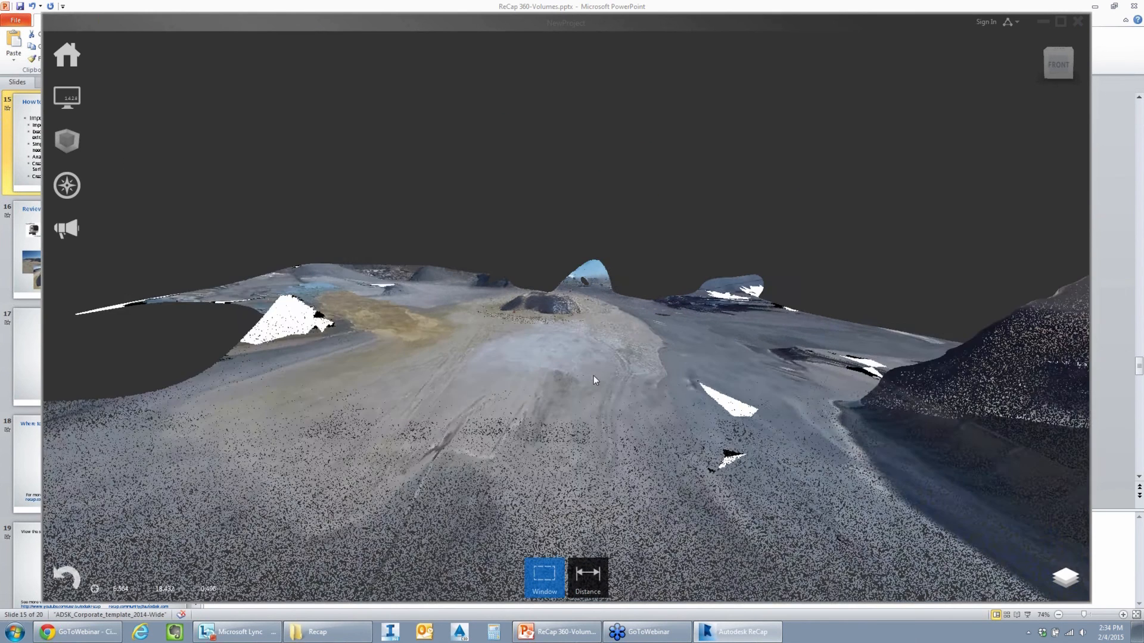
pyautogui.keyDown('shift'); pyautogui.moveTo(593, 375); pyautogui.dragTo(595, 438, button='middle'); pyautogui.keyUp('shift')
pyautogui.scroll(1, 571, 322)
pyautogui.moveTo(571, 321); pyautogui.dragTo(588, 345, button='middle')
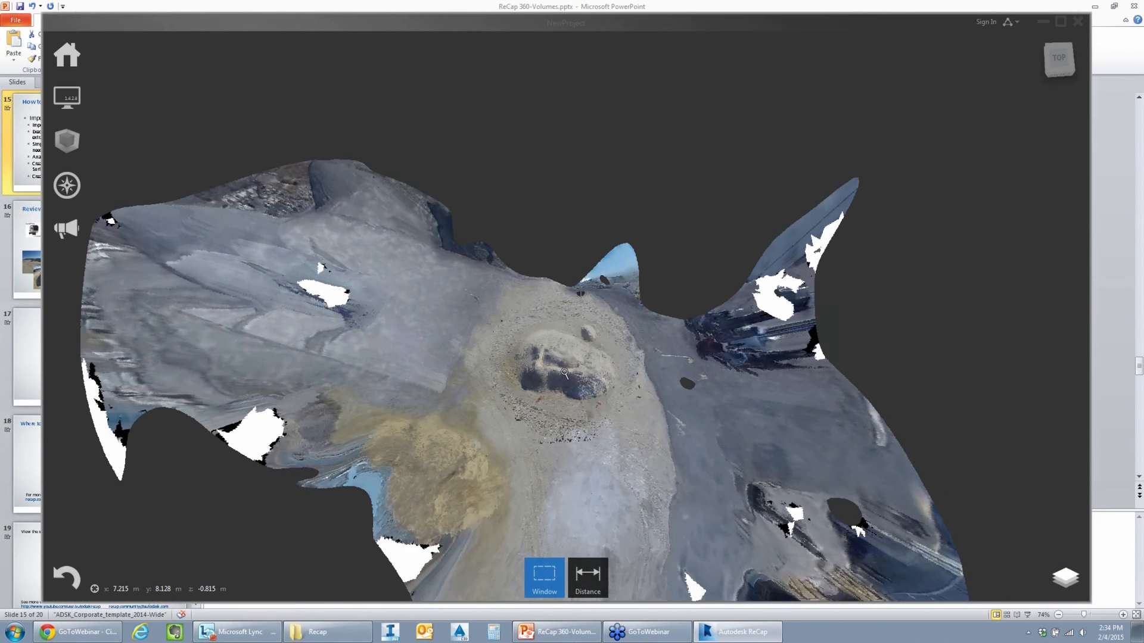
pyautogui.scroll(2, 570, 302)
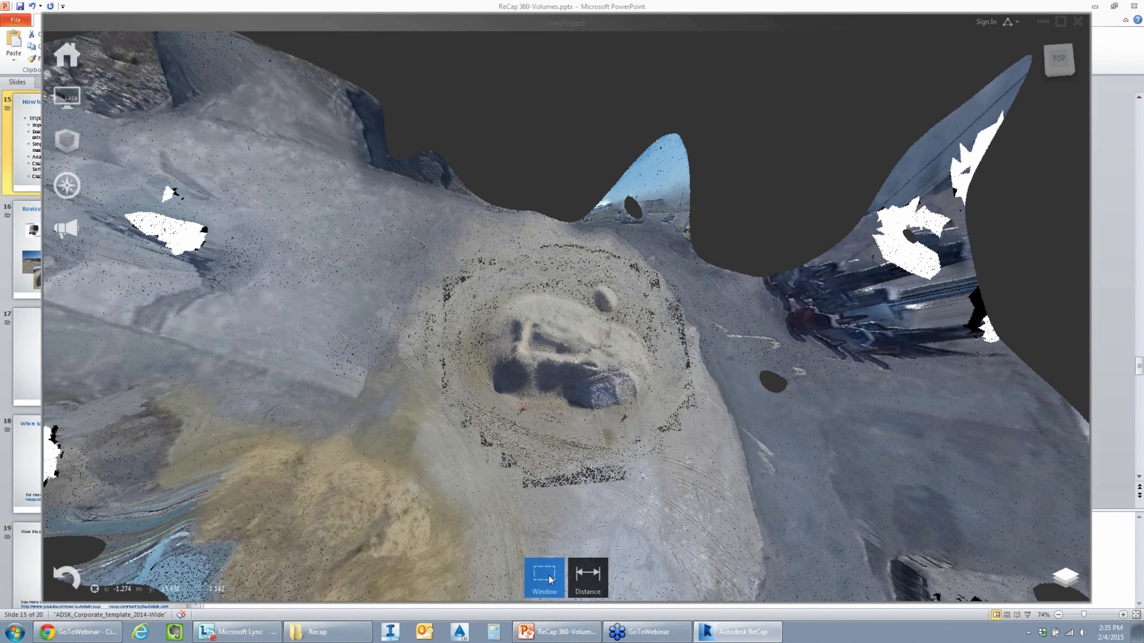
# - Select the stockpile with a Fence polygon traced around its base and clip away everything outside the selection
pyautogui.moveTo(548, 579)
pyautogui.click(546, 477)
pyautogui.click(492, 265)
pyautogui.click(445, 305)
pyautogui.click(431, 375)
pyautogui.click(482, 463)
pyautogui.click(600, 489)
pyautogui.click(720, 449)
pyautogui.click(729, 355)
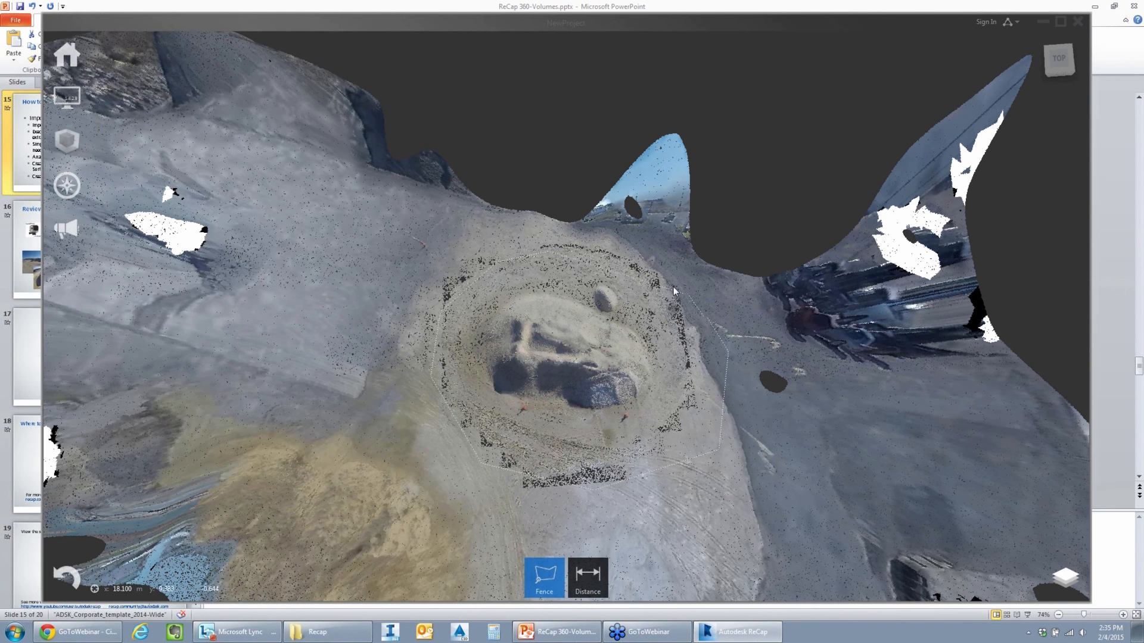
pyautogui.doubleClick(634, 258)
pyautogui.moveTo(553, 592)
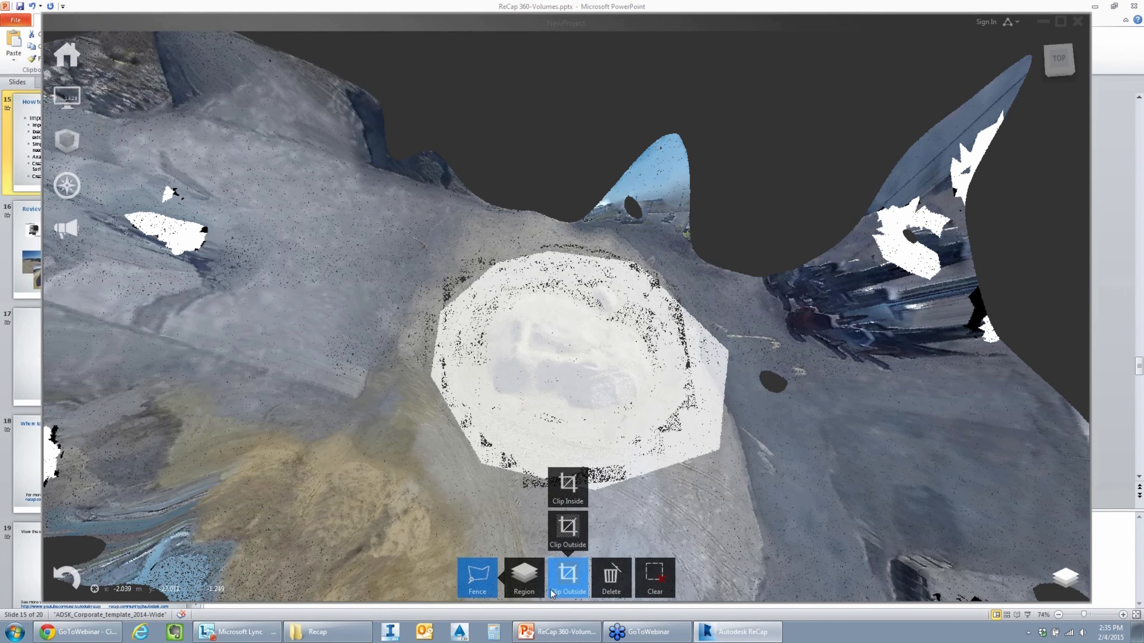
pyautogui.click(566, 531)
# - Select all the remaining stockpile points with a Window selection and assign them to a new region named Pile
pyautogui.scroll(-3, 598, 323)
pyautogui.moveTo(603, 338)
pyautogui.mouseDown(button='middle')
pyautogui.moveTo(592, 289)
pyautogui.moveTo(594, 321)
pyautogui.mouseUp(button='middle')
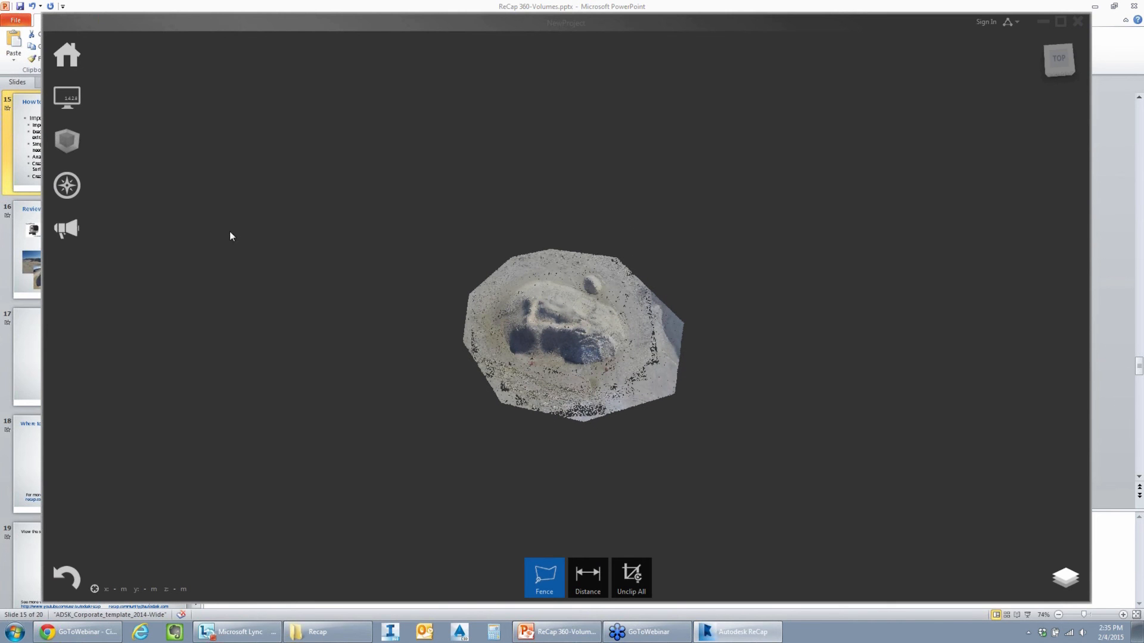
pyautogui.click(546, 590)
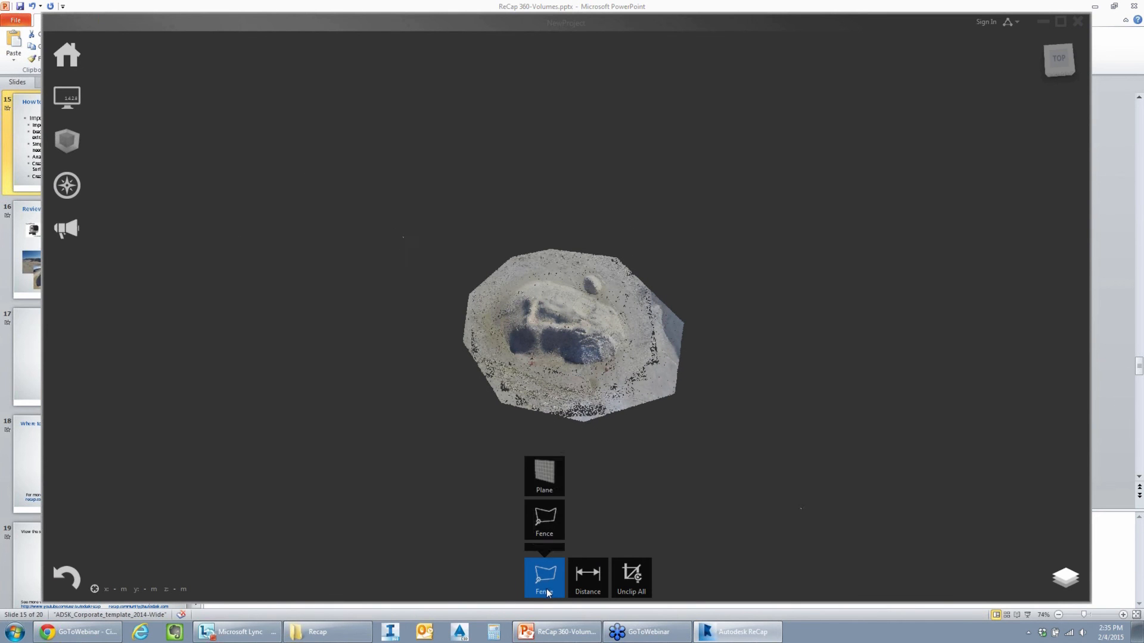
pyautogui.click(546, 455)
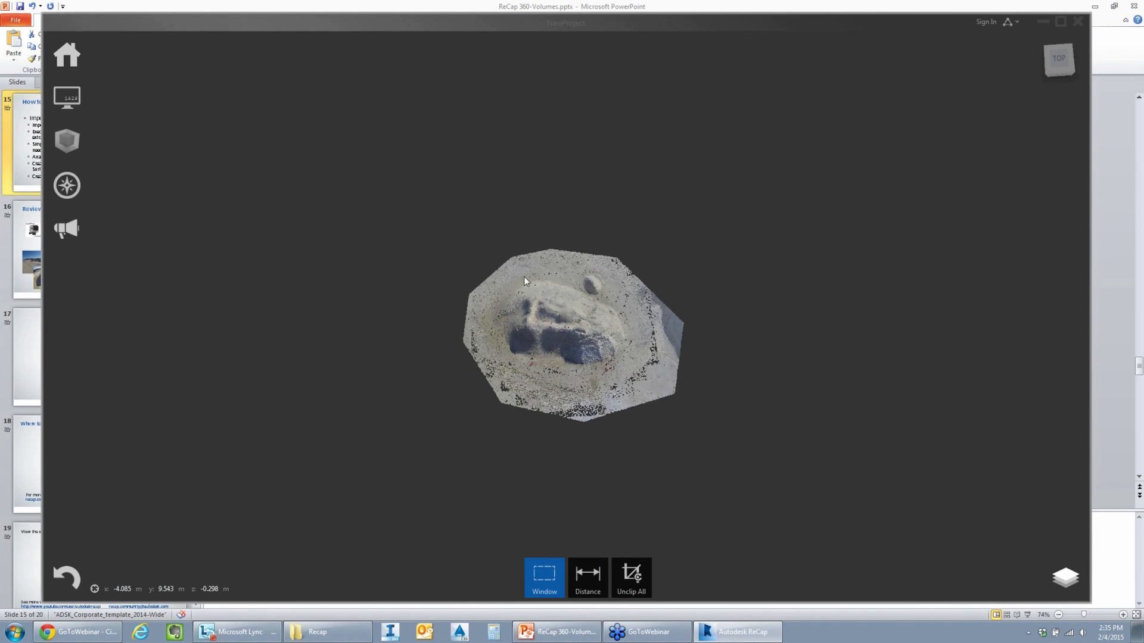
pyautogui.moveTo(390, 166); pyautogui.dragTo(768, 496)
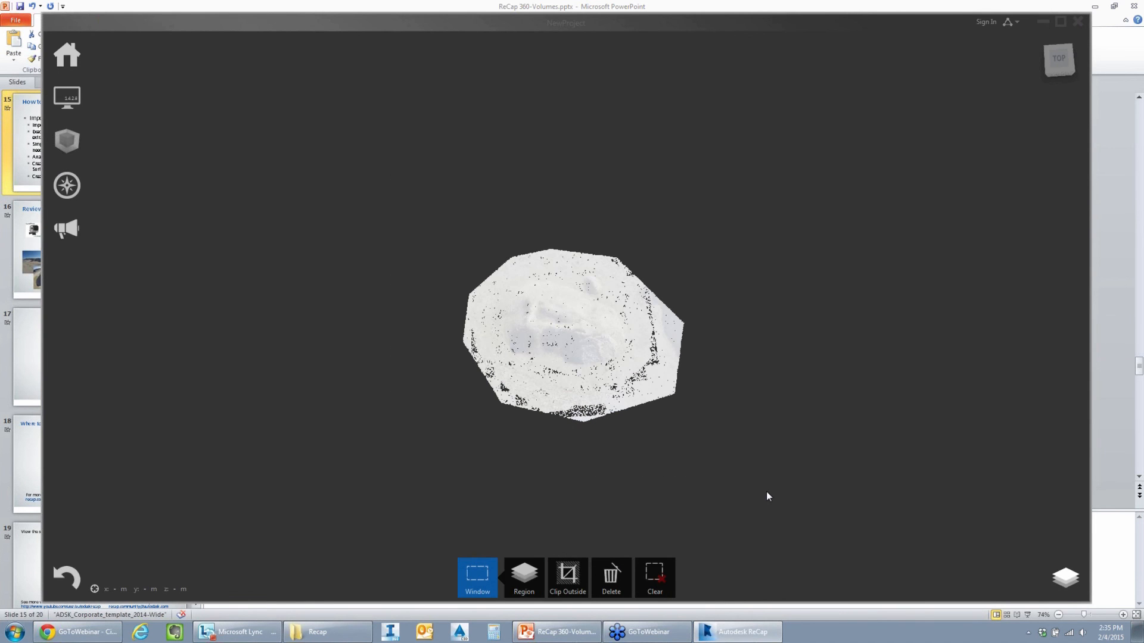
pyautogui.click(517, 585)
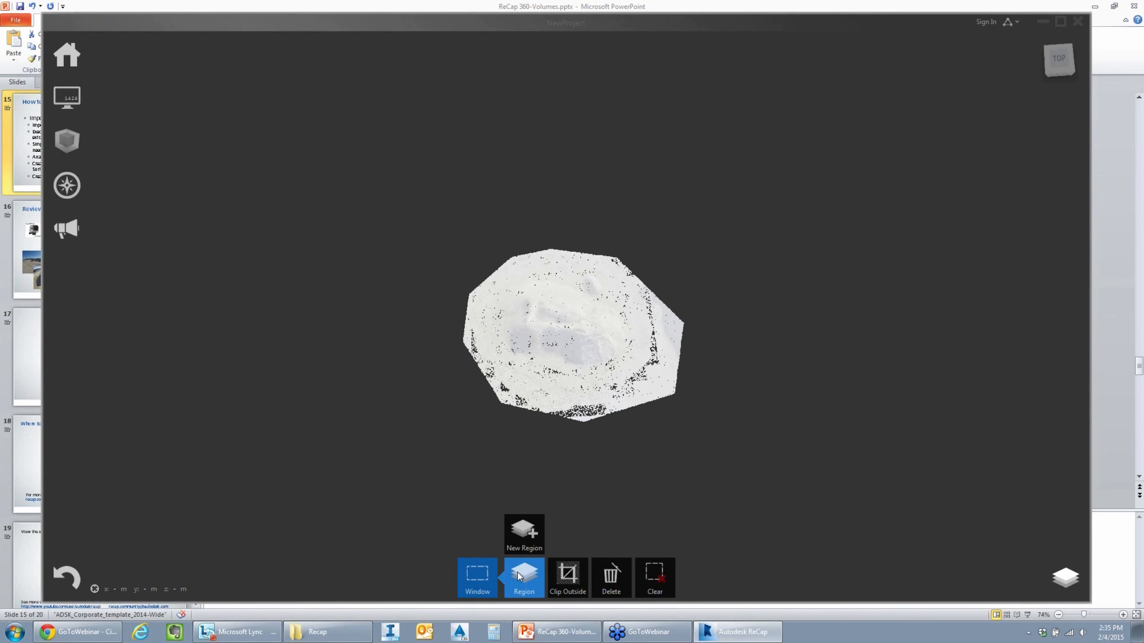
pyautogui.click(523, 532)
pyautogui.write('P')
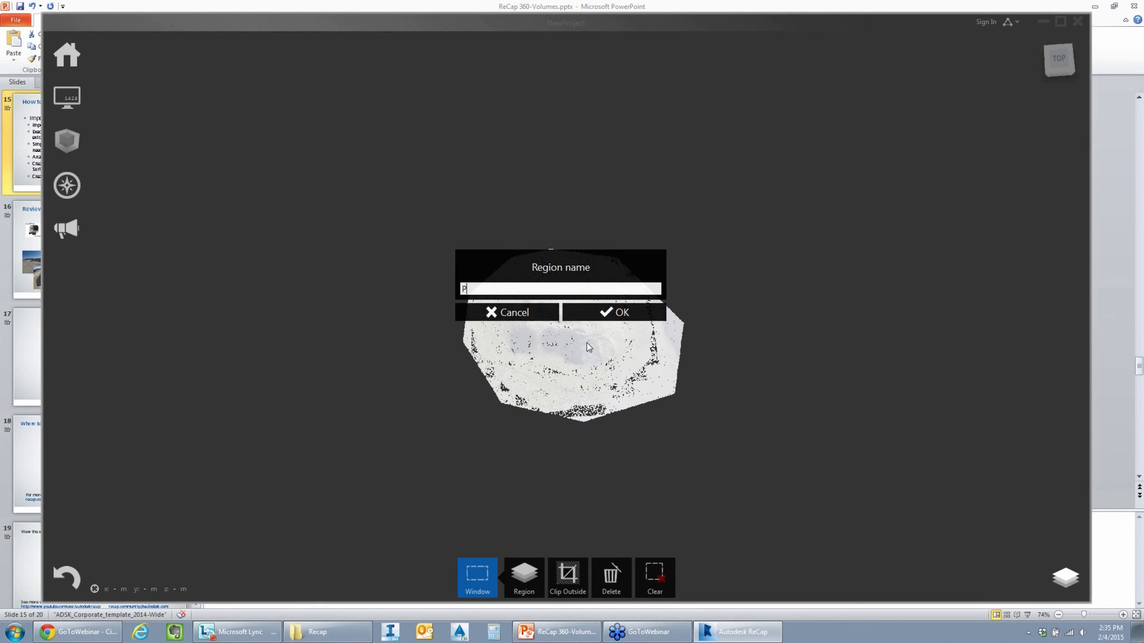
pyautogui.write('ile')
pyautogui.press('Return')
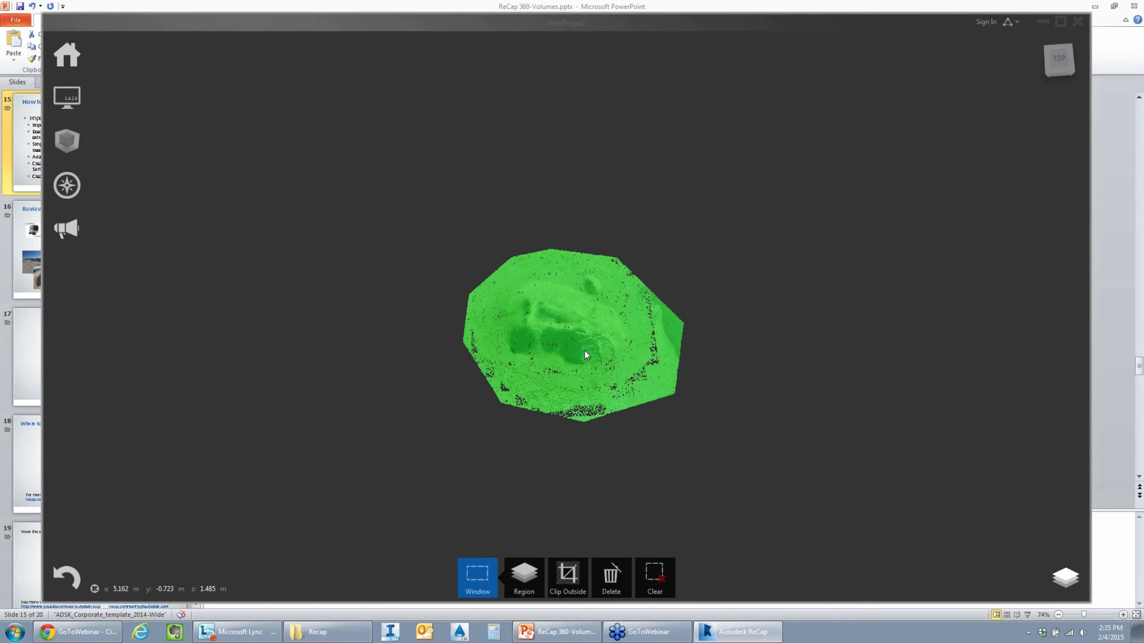
# - Clear the stockpile selection and unclip all points to restore the full point cloud
pyautogui.moveTo(484, 581)
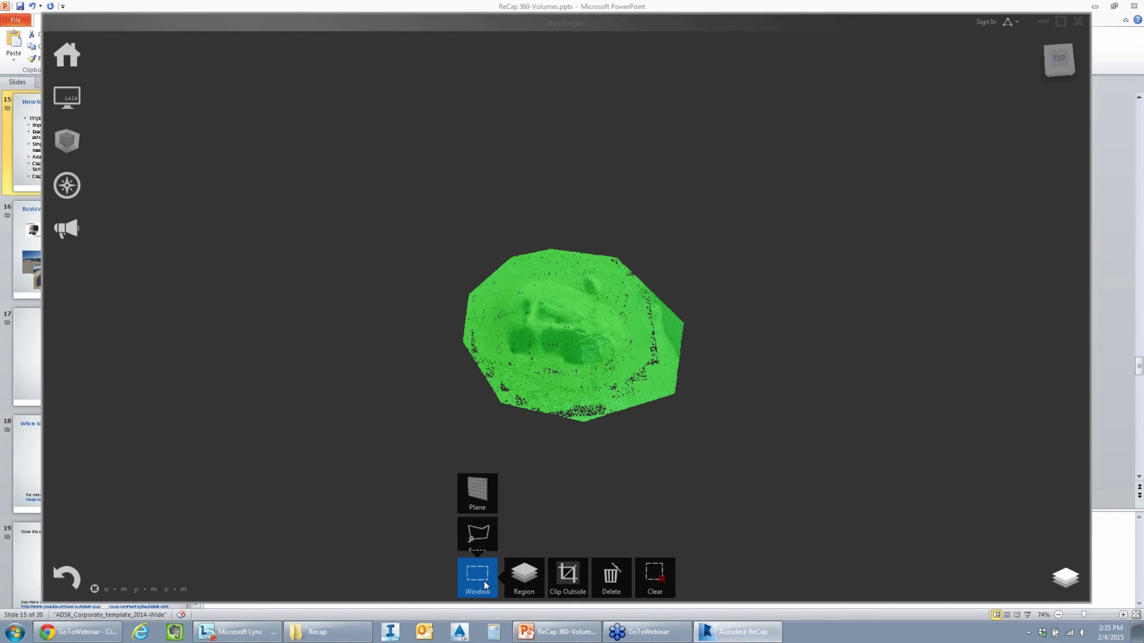
pyautogui.click(655, 576)
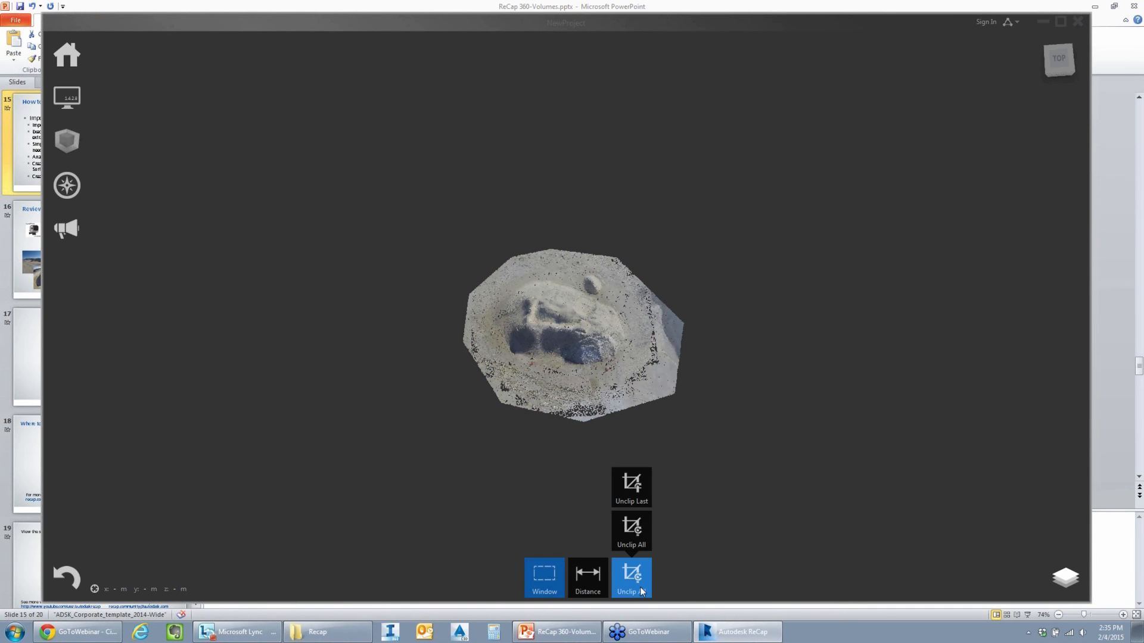
pyautogui.click(640, 588)
# - Expand the list of scan regions and turn off the visibility of the Pile region
pyautogui.keyDown('shift'); pyautogui.moveTo(775, 444); pyautogui.dragTo(797, 380, button='middle'); pyautogui.keyUp('shift')
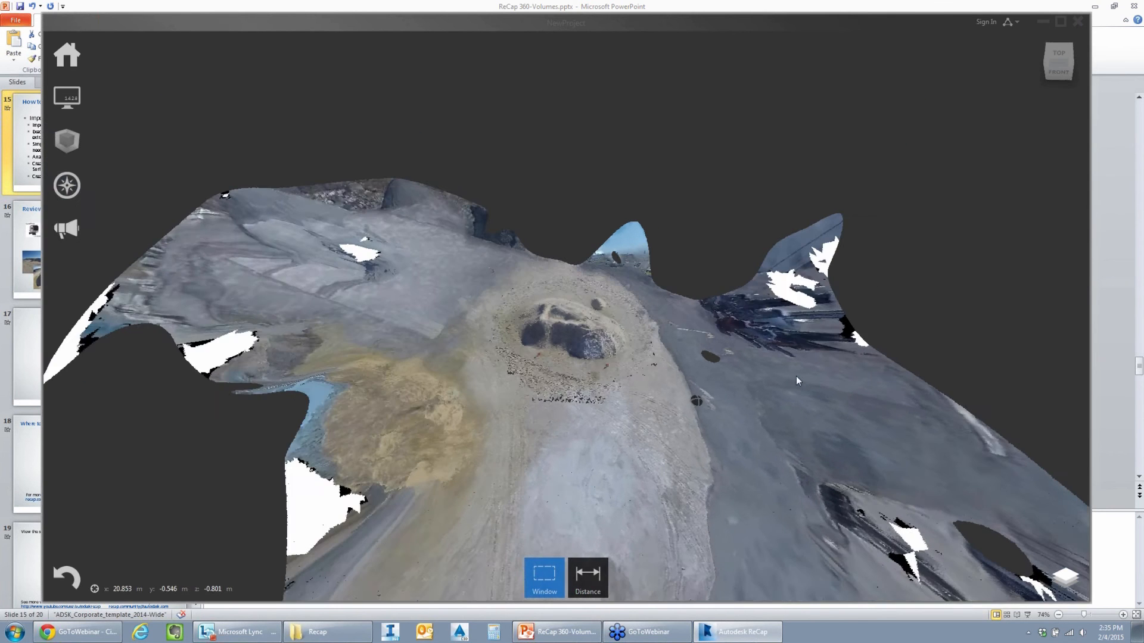
pyautogui.scroll(2, 747, 328)
pyautogui.moveTo(745, 325); pyautogui.dragTo(801, 376, button='middle')
pyautogui.click(934, 415)
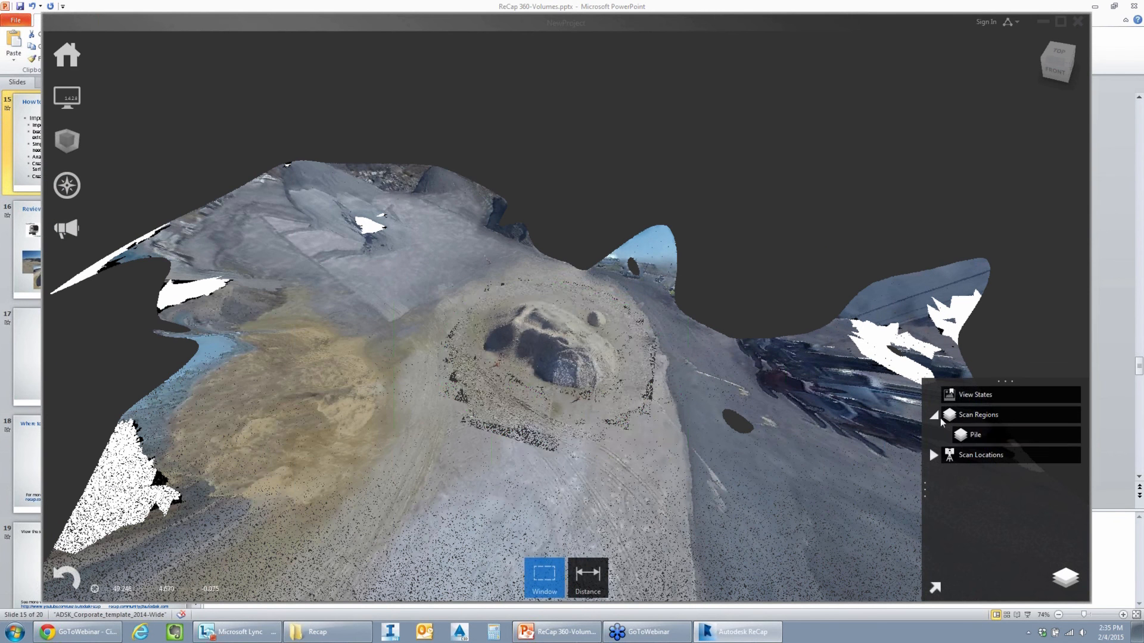
pyautogui.click(990, 435)
pyautogui.click(1052, 436)
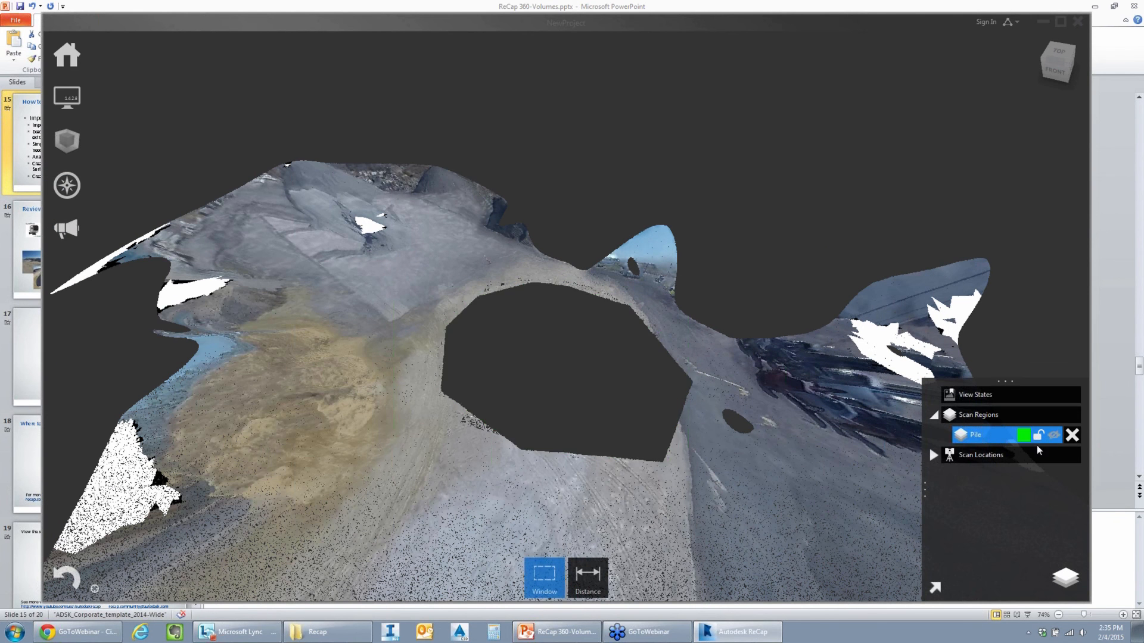
# - Window-select the whole surrounding terrain and assign it to a new region named "Everything E"
pyautogui.scroll(-2, 599, 320)
pyautogui.scroll(-5, 597, 319)
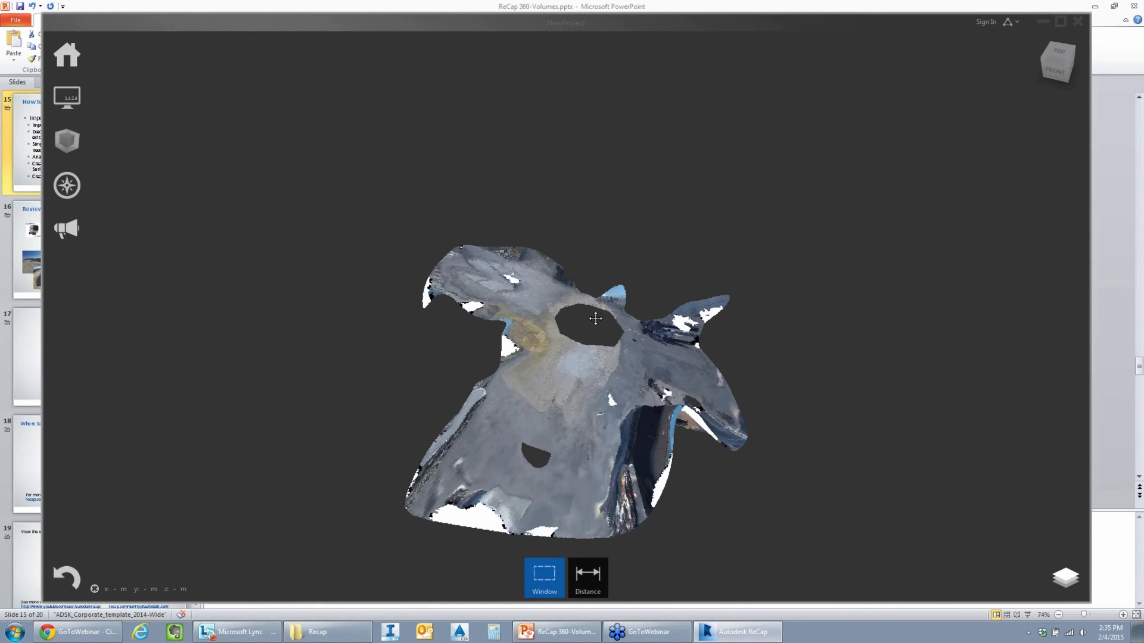
pyautogui.moveTo(581, 306); pyautogui.dragTo(551, 279, button='middle')
pyautogui.moveTo(282, 187); pyautogui.dragTo(842, 549)
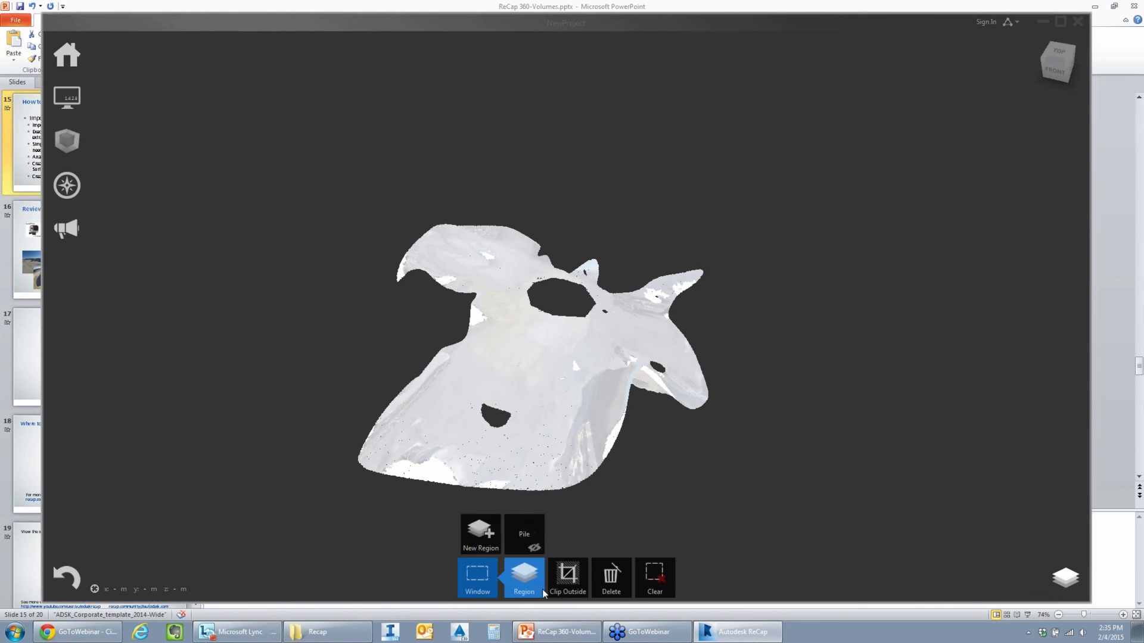
pyautogui.moveTo(533, 585)
pyautogui.click(526, 536)
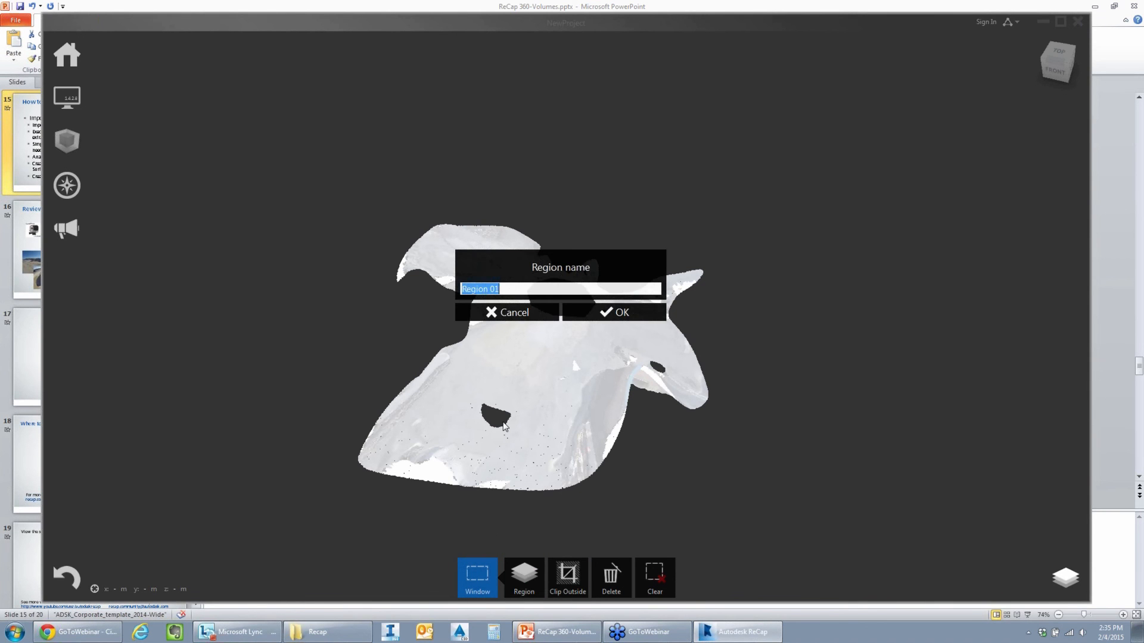
pyautogui.write('Everything Else')
pyautogui.click(614, 311)
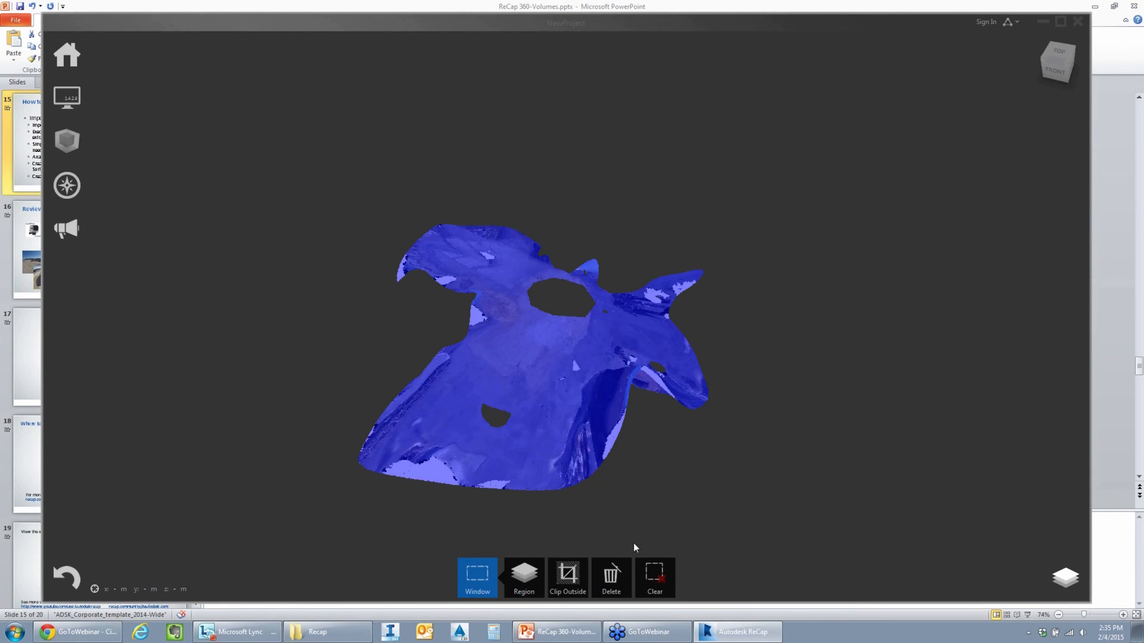
# - Turn the Pile region's visibility on and hide the surrounding terrain's region
pyautogui.click(1065, 577)
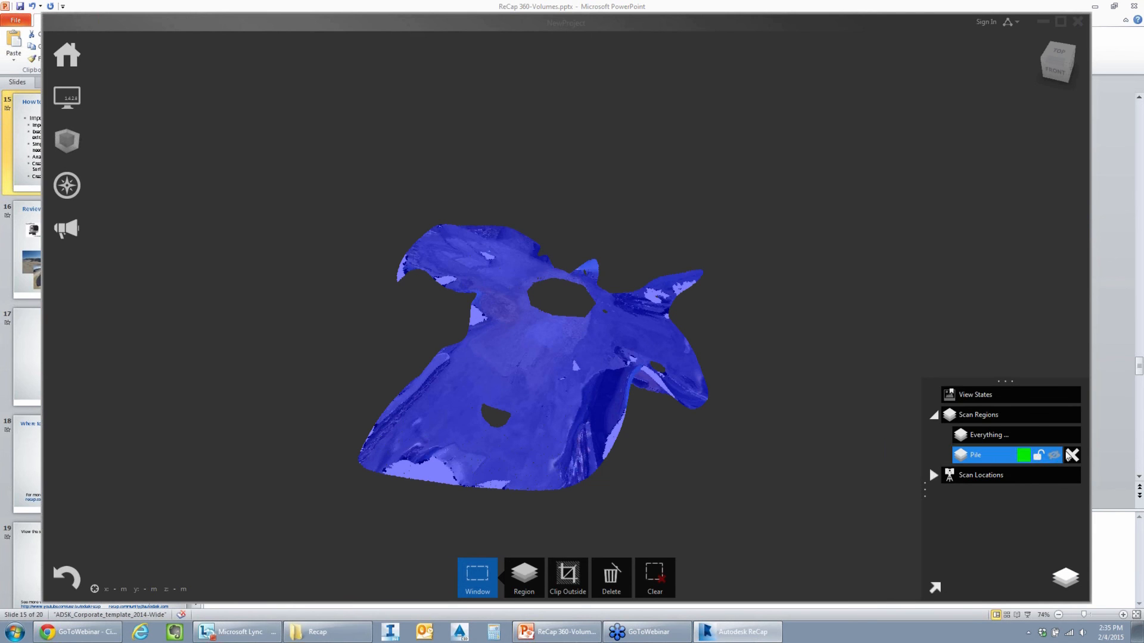
pyautogui.click(1056, 456)
pyautogui.click(1056, 437)
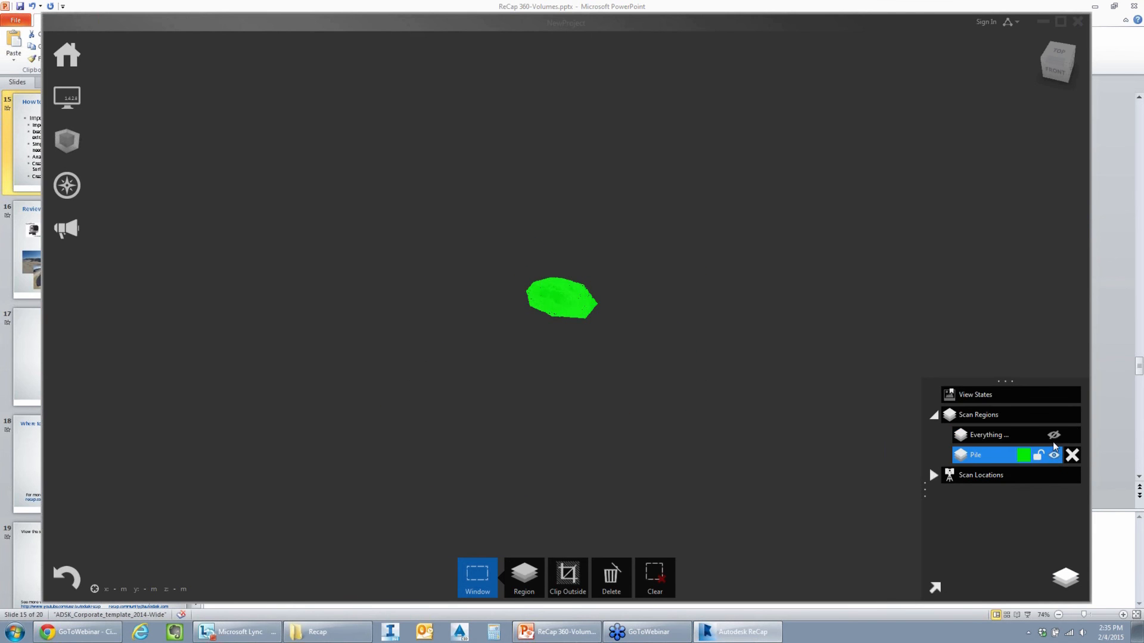
# - Clear the region selection and examine the isolated stockpile and its surrounding cones from several angles
pyautogui.click(675, 311)
pyautogui.scroll(10, 568, 326)
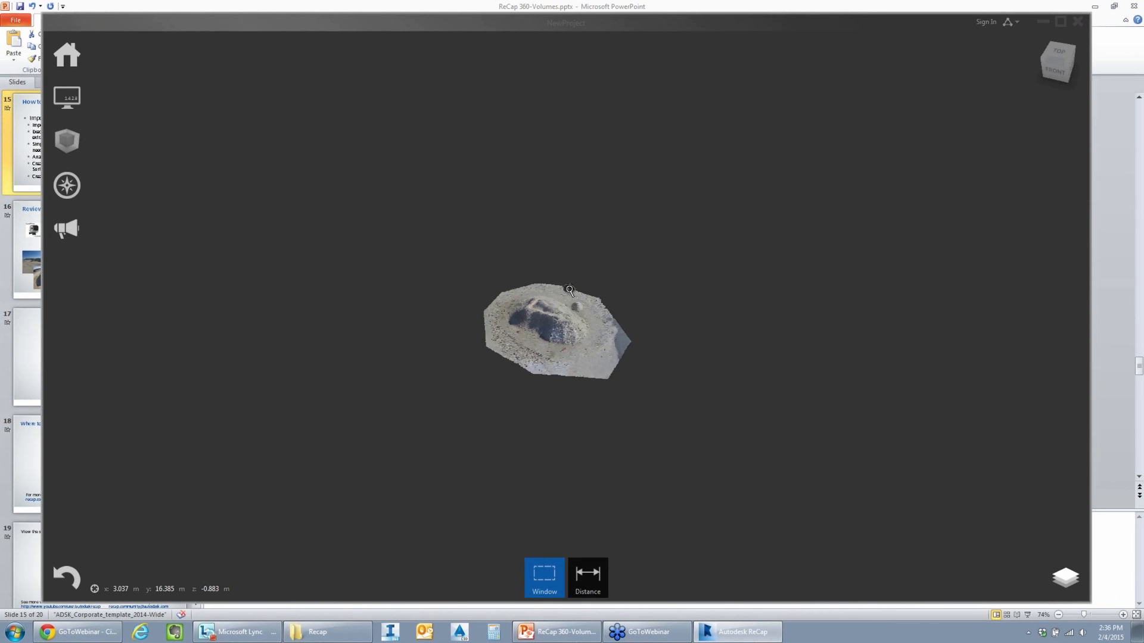
pyautogui.scroll(3, 570, 328)
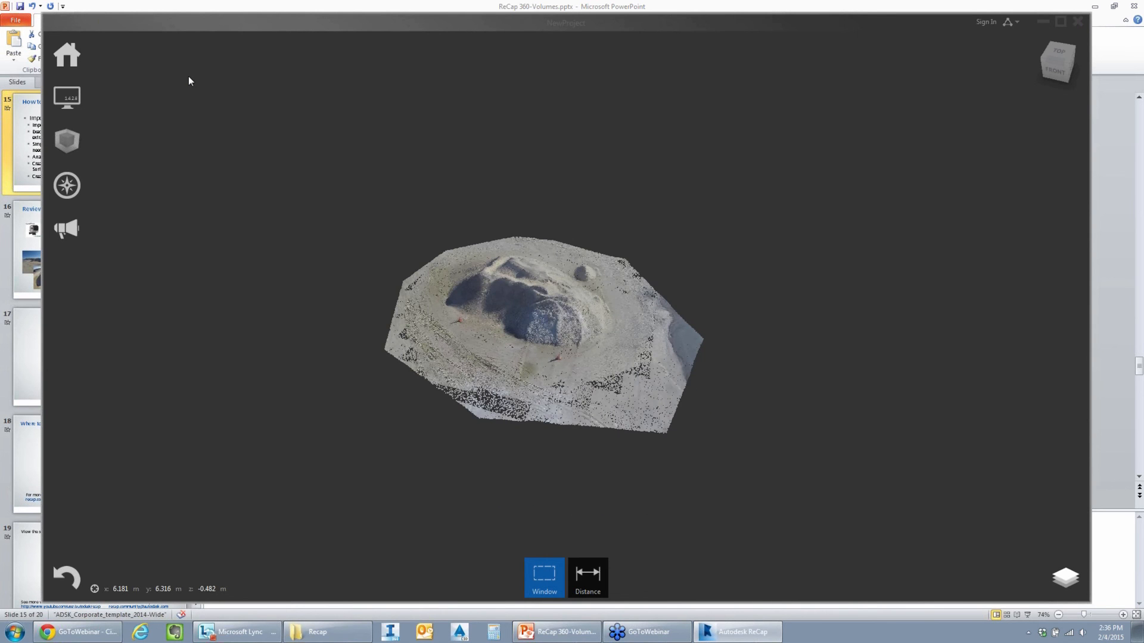
pyautogui.moveTo(73, 58)
pyautogui.moveTo(124, 58)
pyautogui.scroll(3, 419, 311)
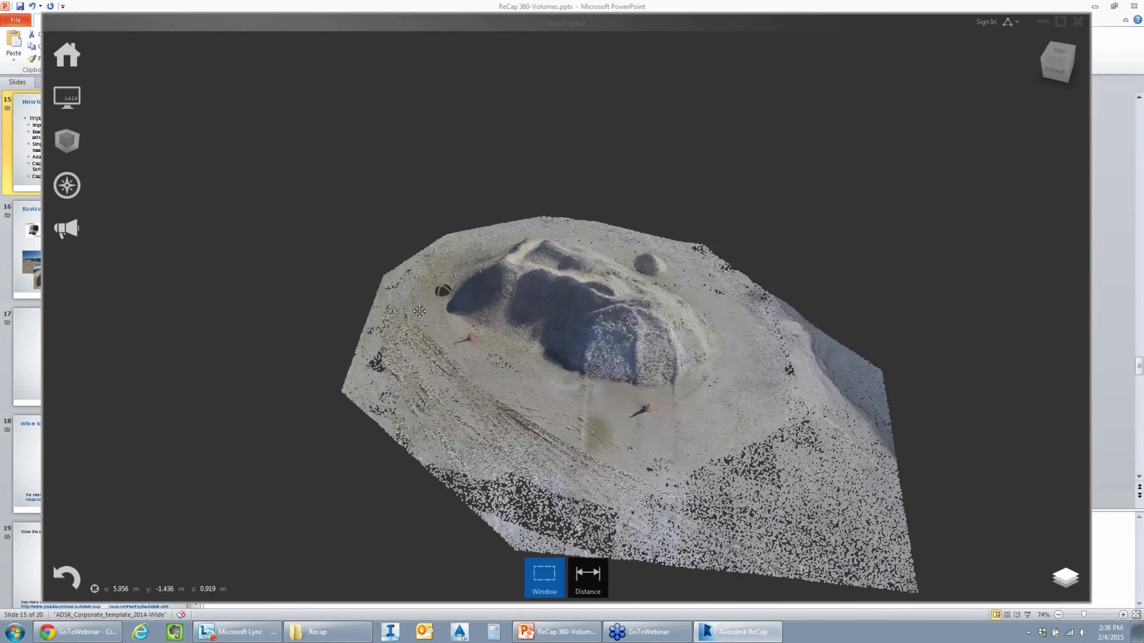
pyautogui.moveTo(420, 311); pyautogui.dragTo(539, 274)
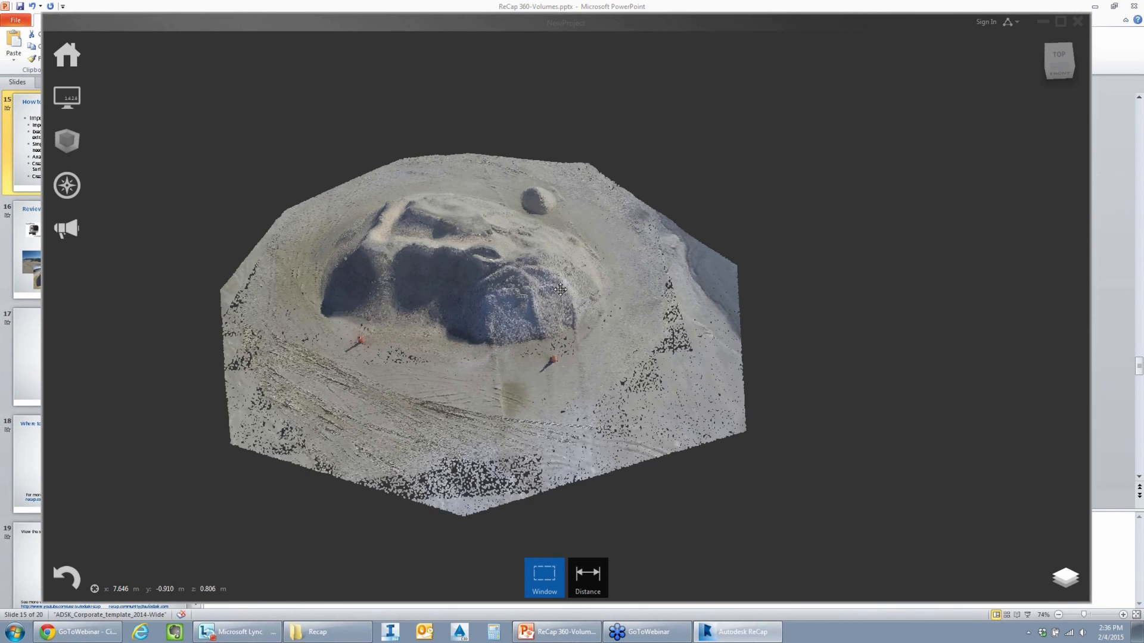
pyautogui.moveTo(560, 289); pyautogui.dragTo(590, 310, button='middle')
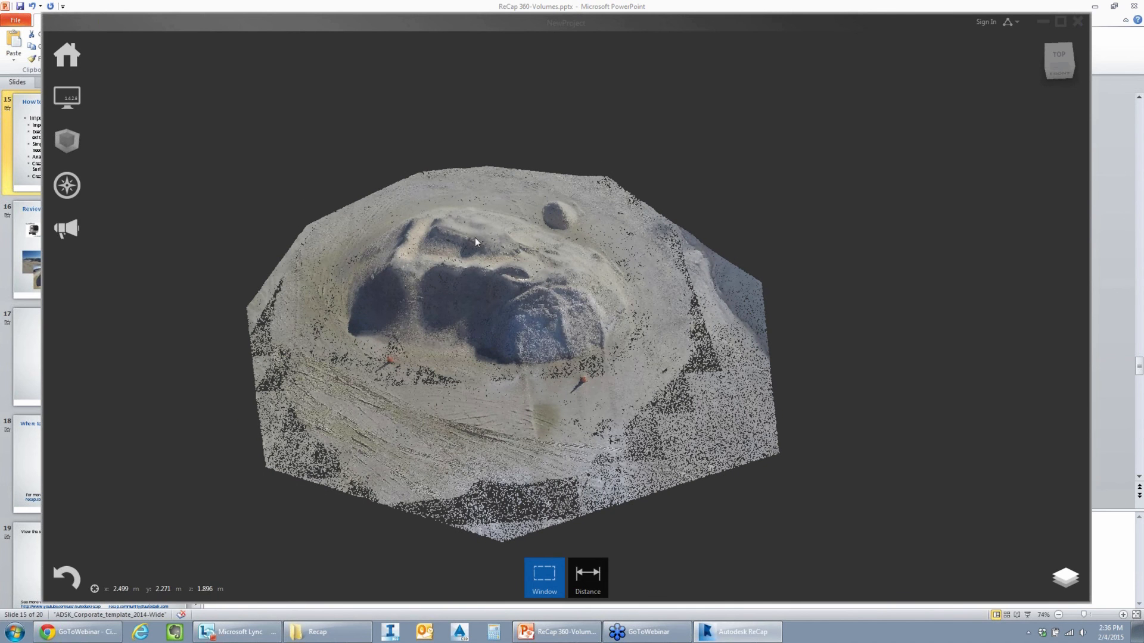
pyautogui.scroll(2, 499, 306)
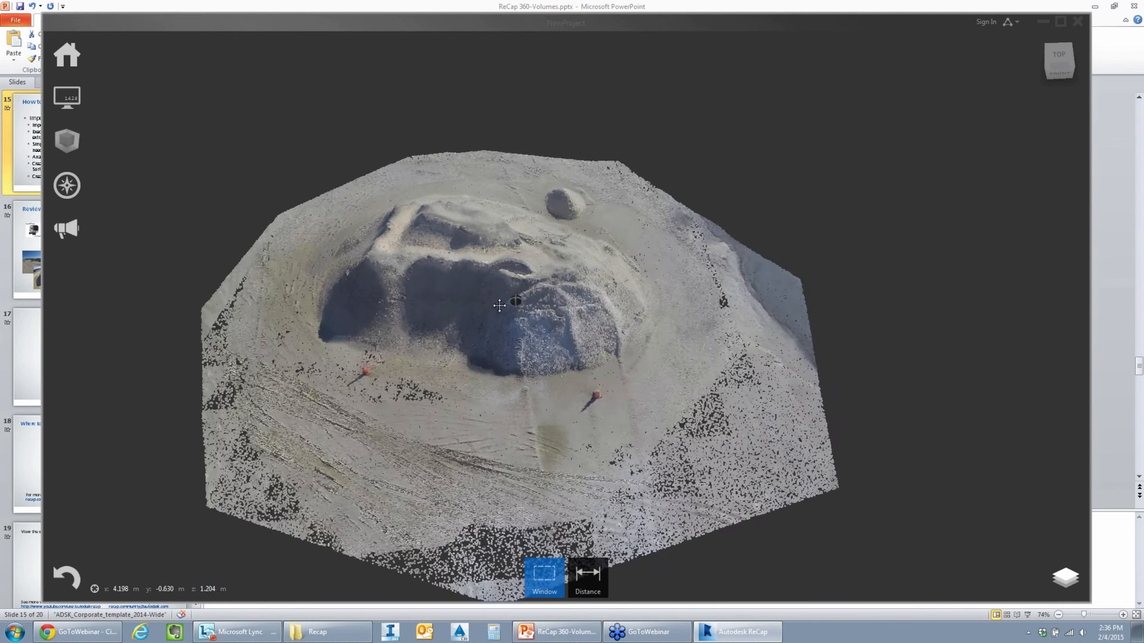
pyautogui.scroll(1, 499, 306)
pyautogui.moveTo(395, 308); pyautogui.dragTo(420, 353)
pyautogui.scroll(3, 421, 353)
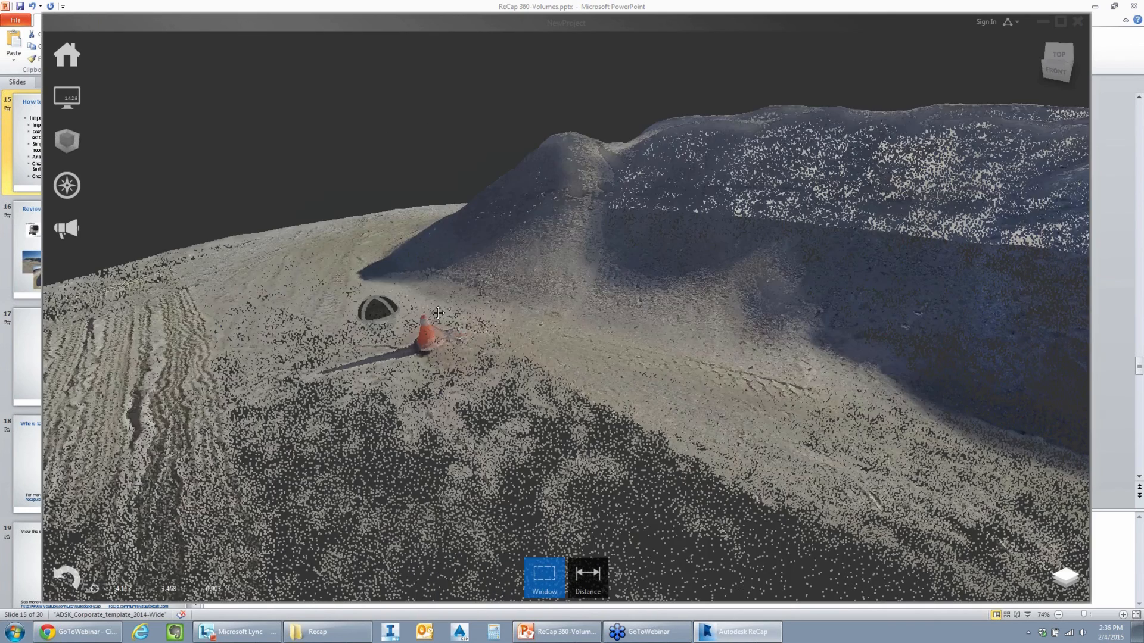
pyautogui.moveTo(438, 313); pyautogui.dragTo(722, 377)
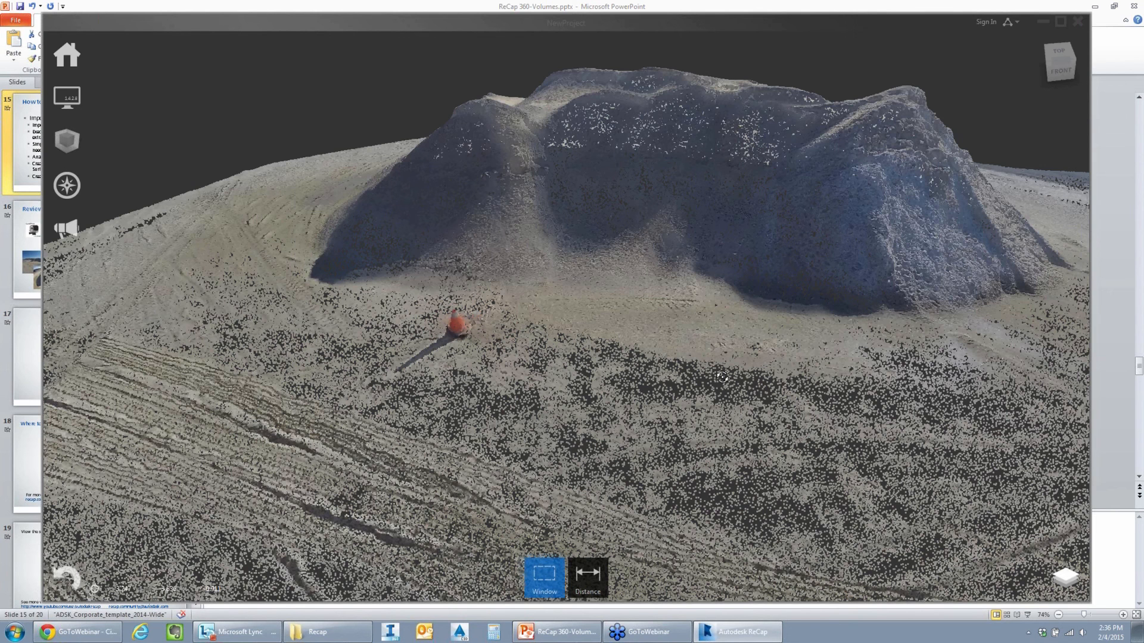
pyautogui.moveTo(722, 377); pyautogui.dragTo(628, 260)
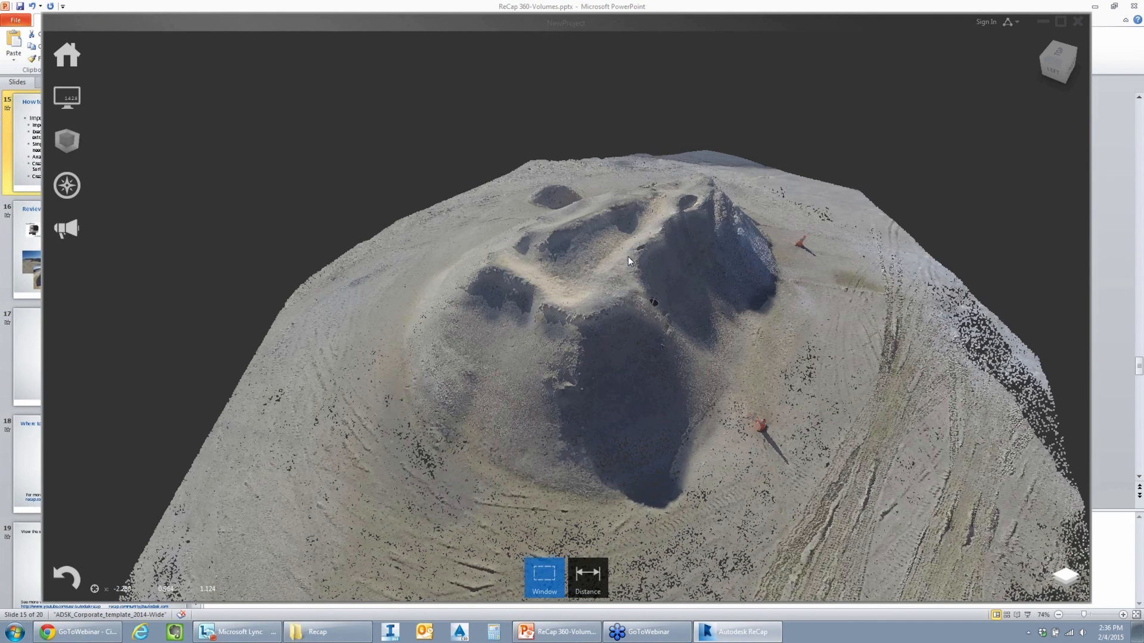
pyautogui.moveTo(629, 258); pyautogui.dragTo(560, 262)
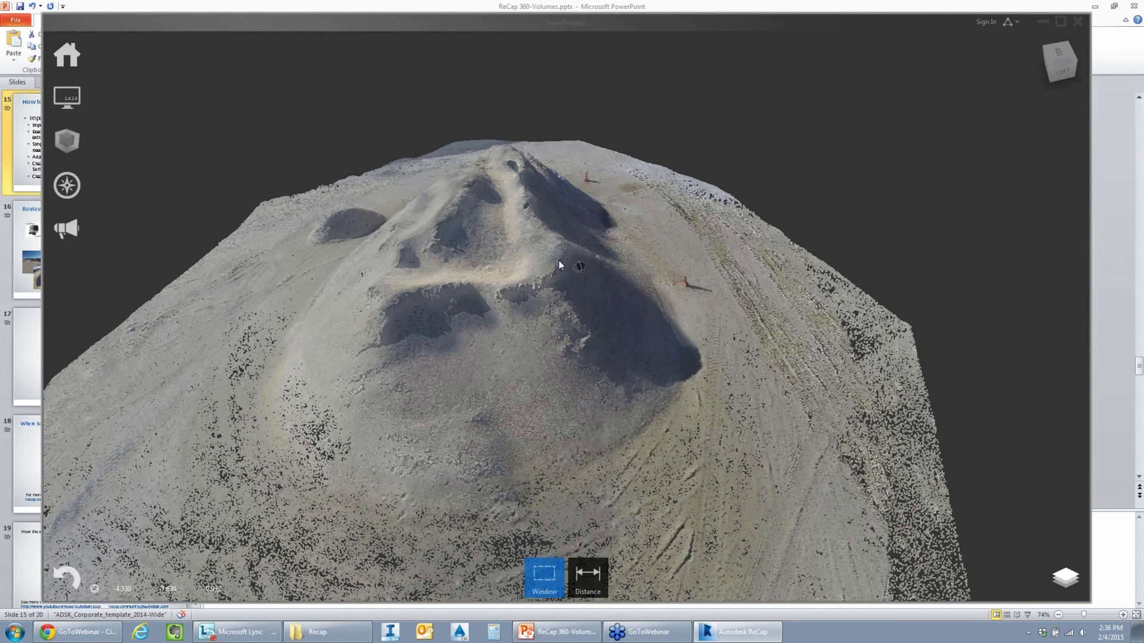
pyautogui.keyDown('shift'); pyautogui.moveTo(559, 260); pyautogui.dragTo(471, 262, button='middle'); pyautogui.keyUp('shift')
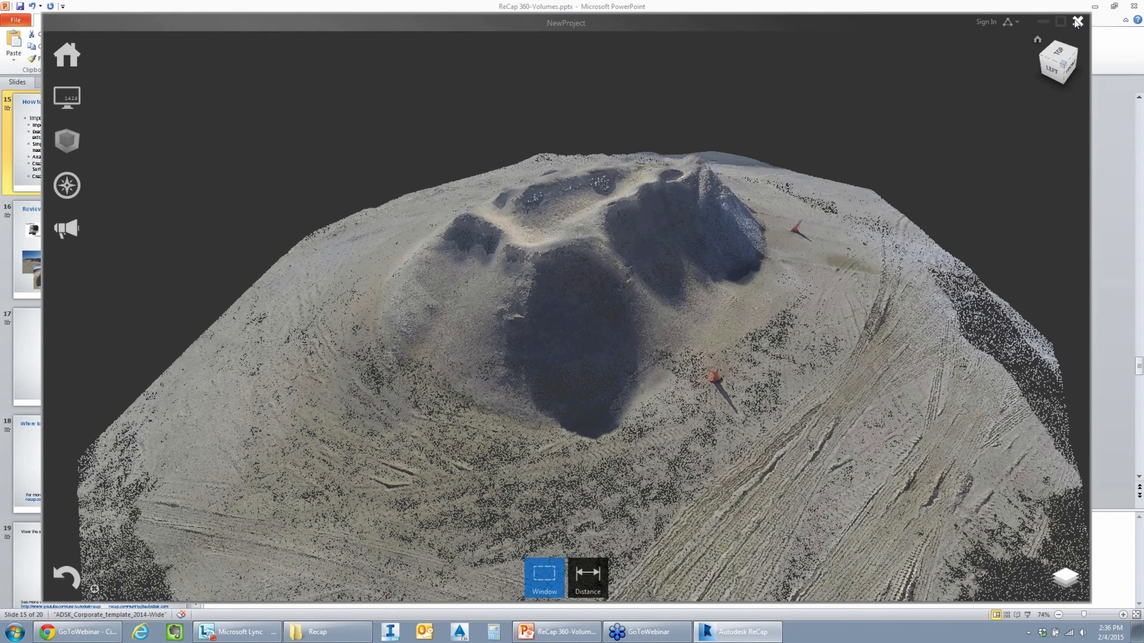
# - Close the ReCap project, switch to AutoCAD Civil 3D and start a new drawing from the MA83.dwt template
pyautogui.click(1077, 22)
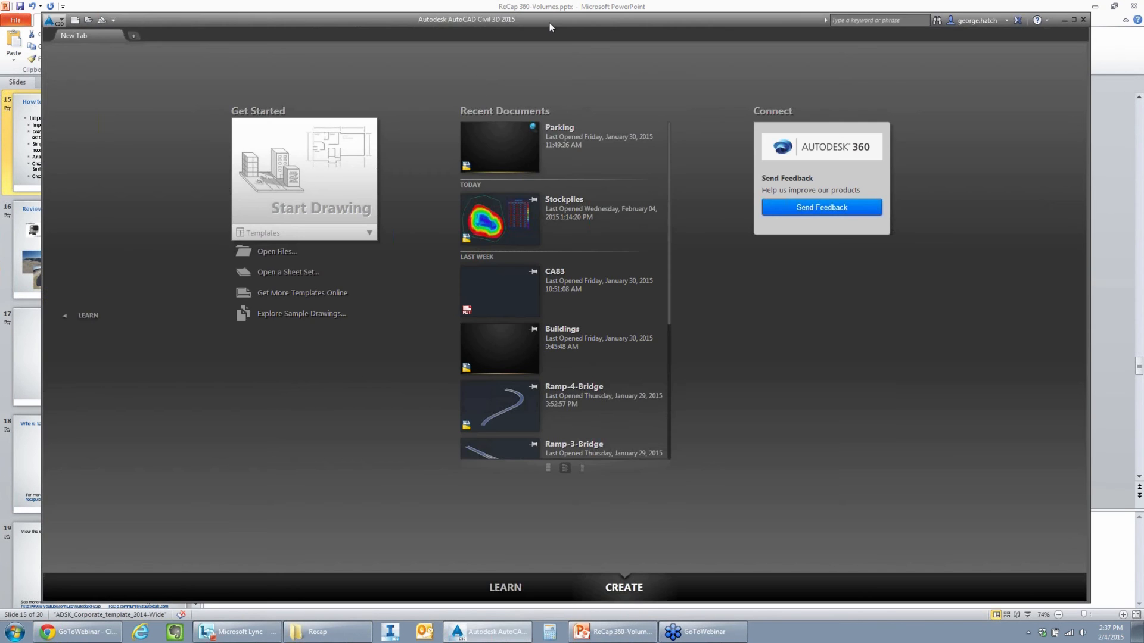
pyautogui.doubleClick(550, 23)
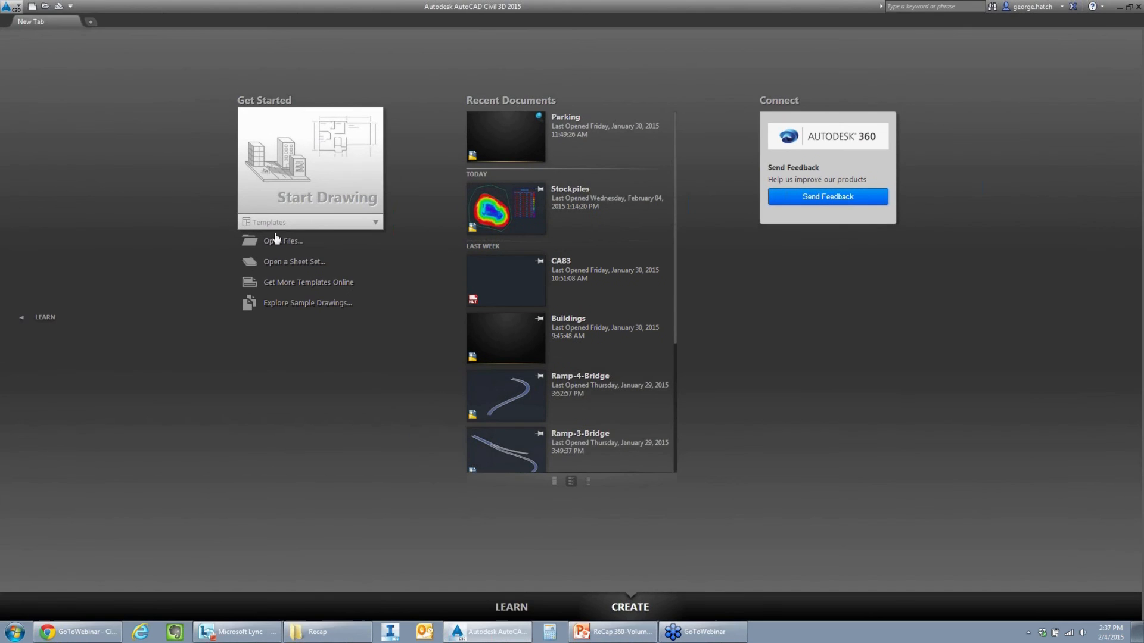
pyautogui.click(312, 223)
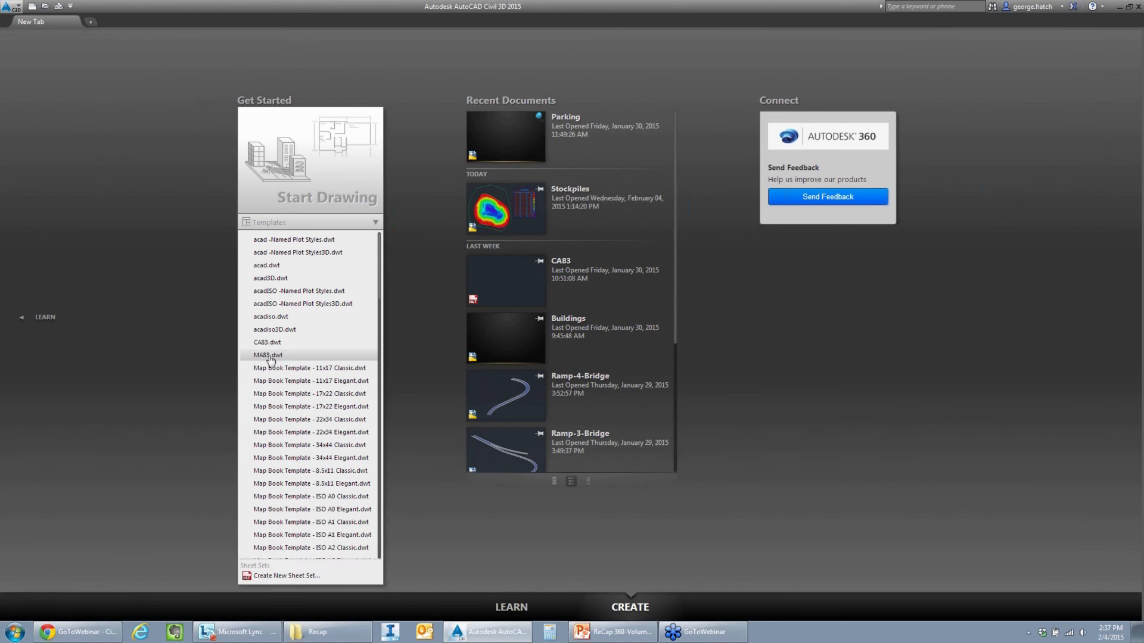
pyautogui.click(270, 356)
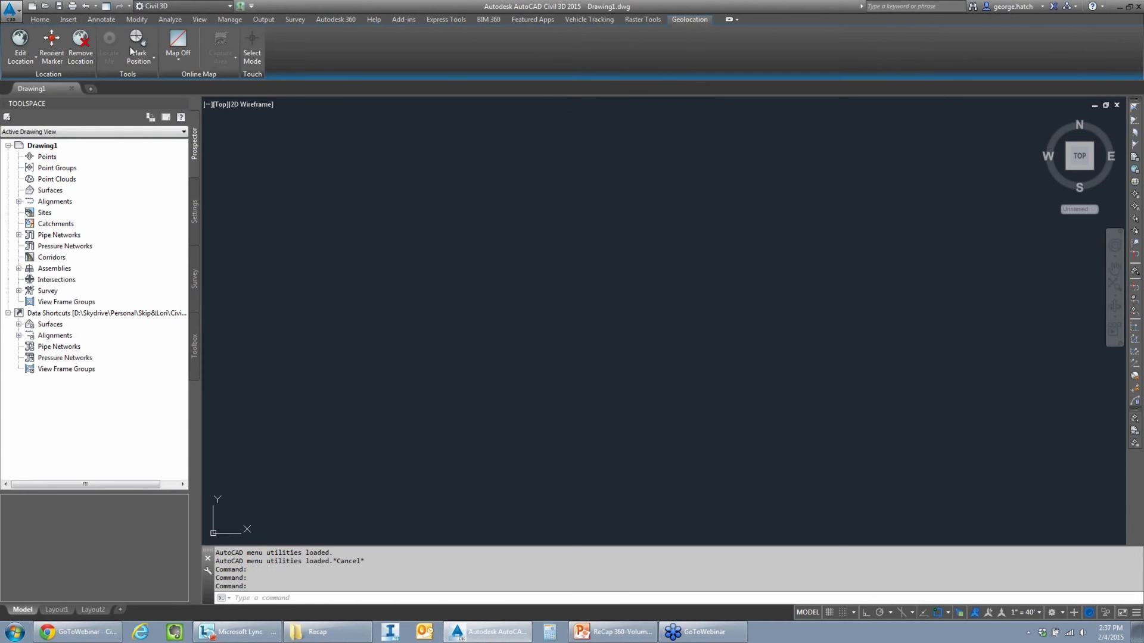
# - Attach the NewProject.rcp point cloud to the drawing with full path, insertion point 0,0,0, scale 1 and rotation 0
pyautogui.click(67, 20)
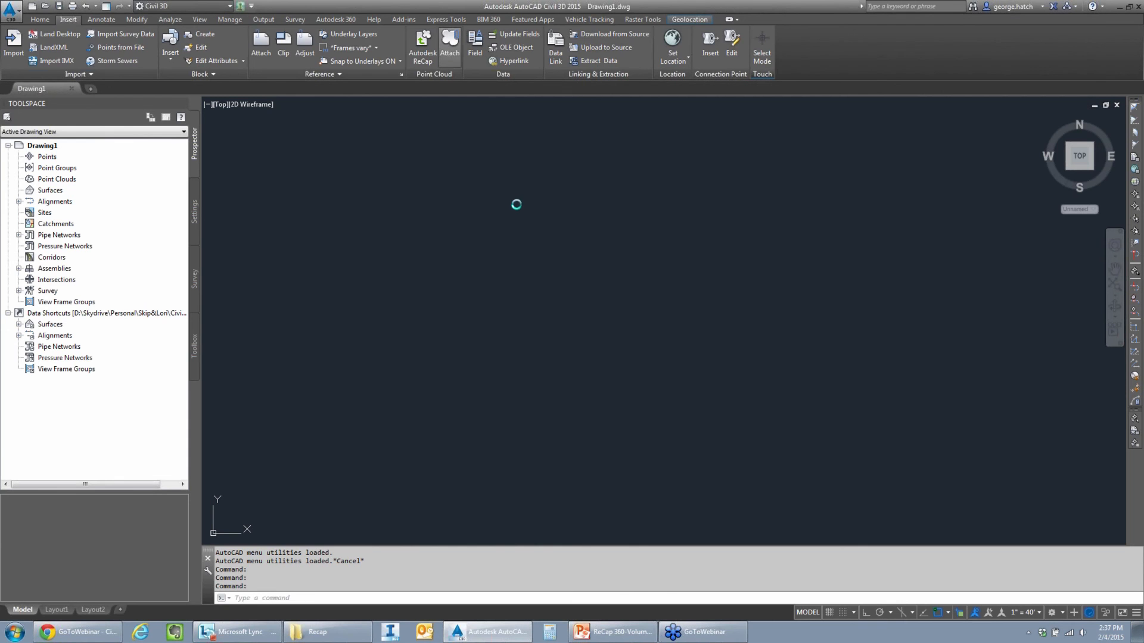
pyautogui.click(496, 254)
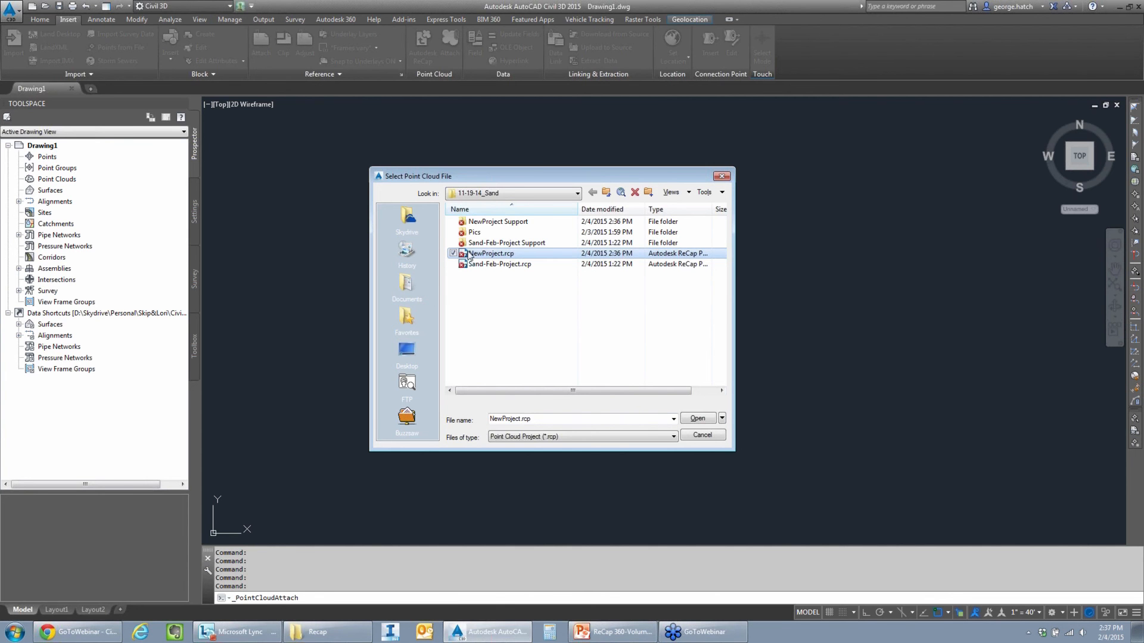
pyautogui.doubleClick(482, 256)
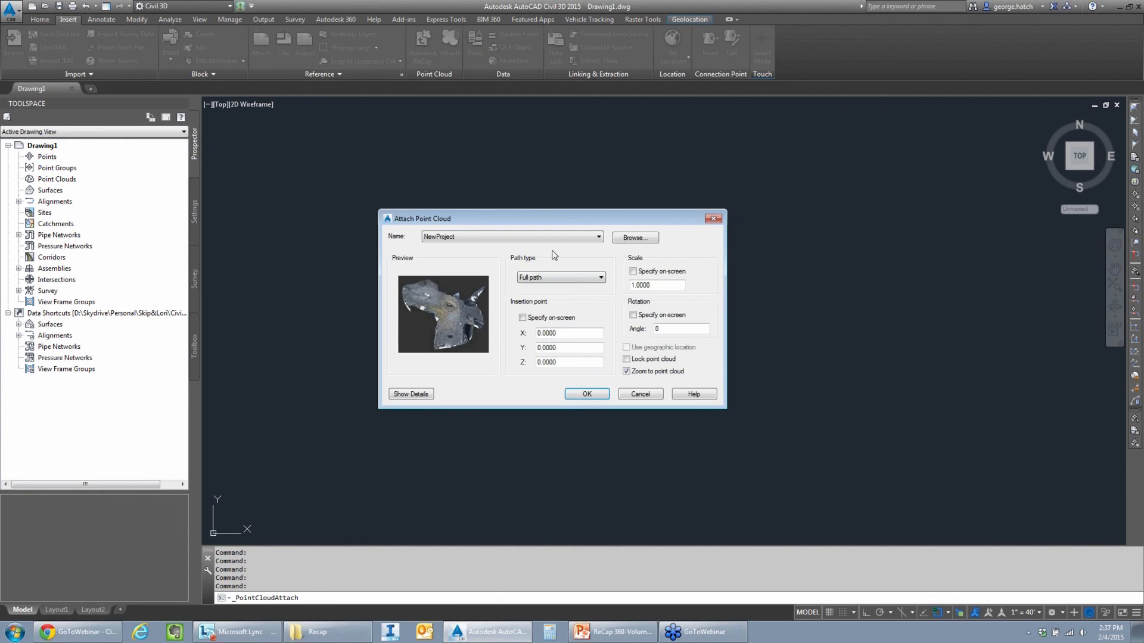
pyautogui.click(587, 396)
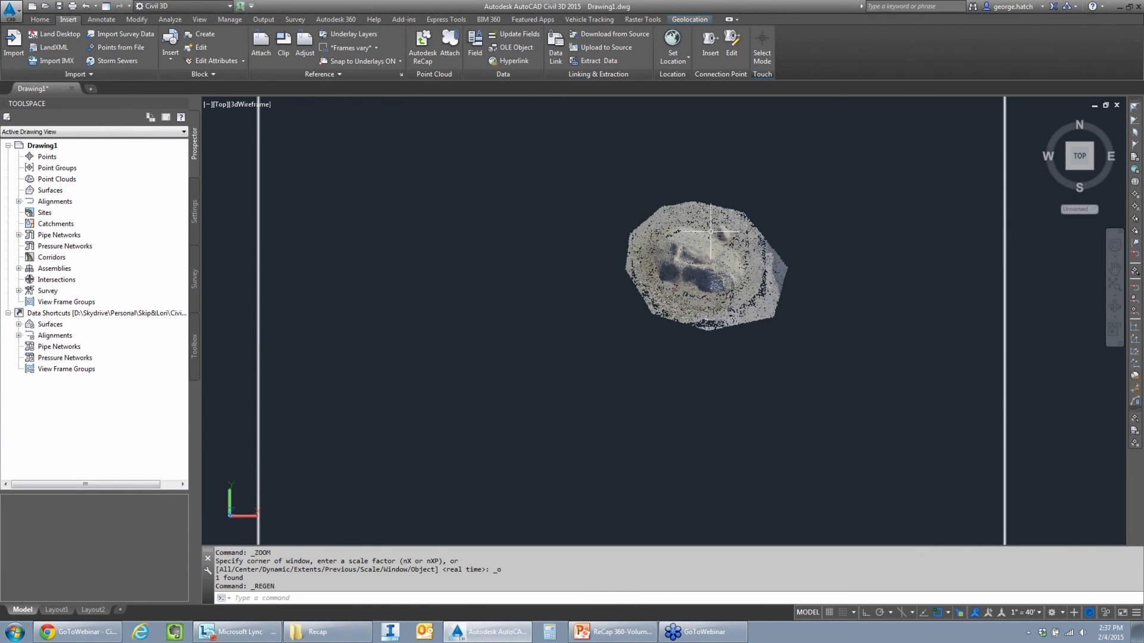
pyautogui.press('Escape')
pyautogui.press('Escape')
pyautogui.click(661, 202)
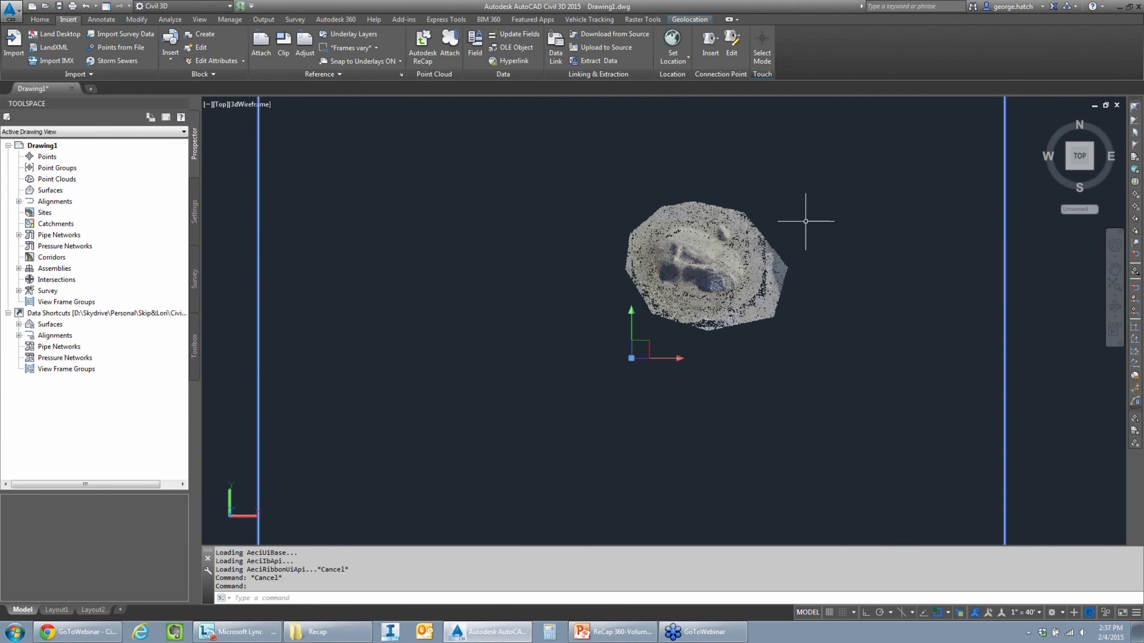
pyautogui.press('Escape')
pyautogui.press('Escape')
# - Save the drawing as Demo in the Temp folder
pyautogui.hotkey('ctrl', 's')
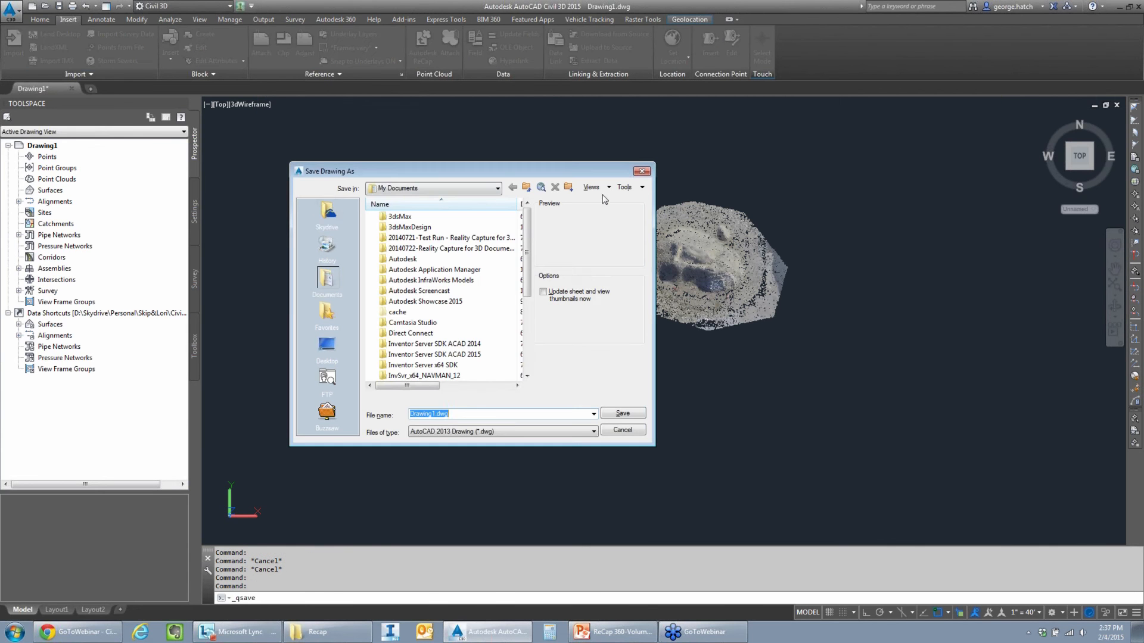
pyautogui.click(327, 213)
pyautogui.doubleClick(398, 301)
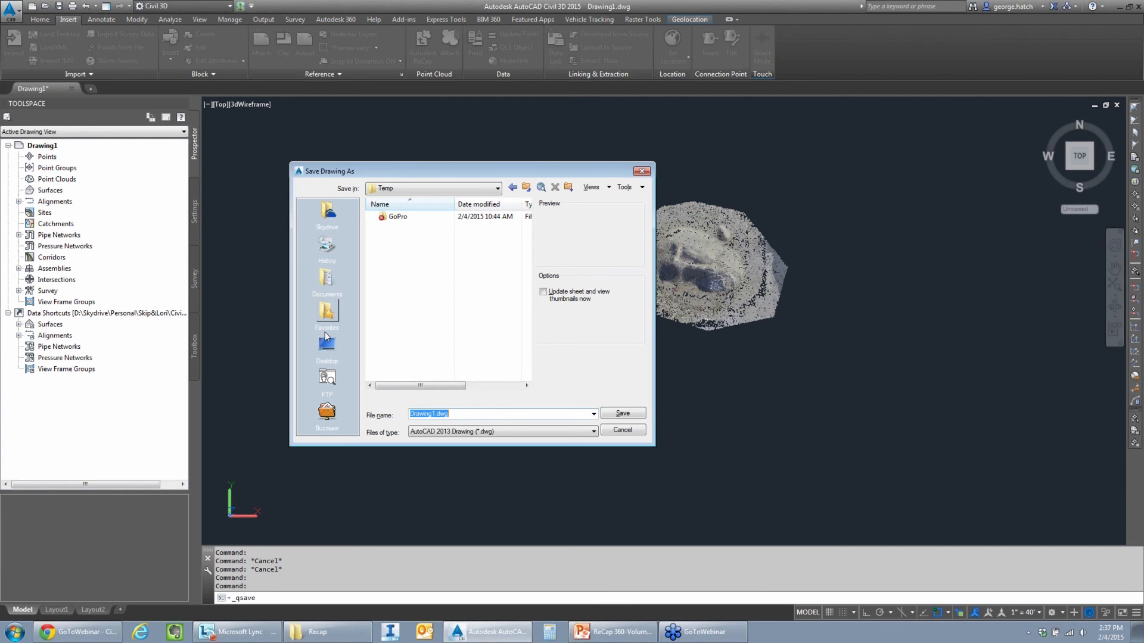
pyautogui.write('Demo')
pyautogui.hotkey('ctrl', 'a')
pyautogui.press('Return')
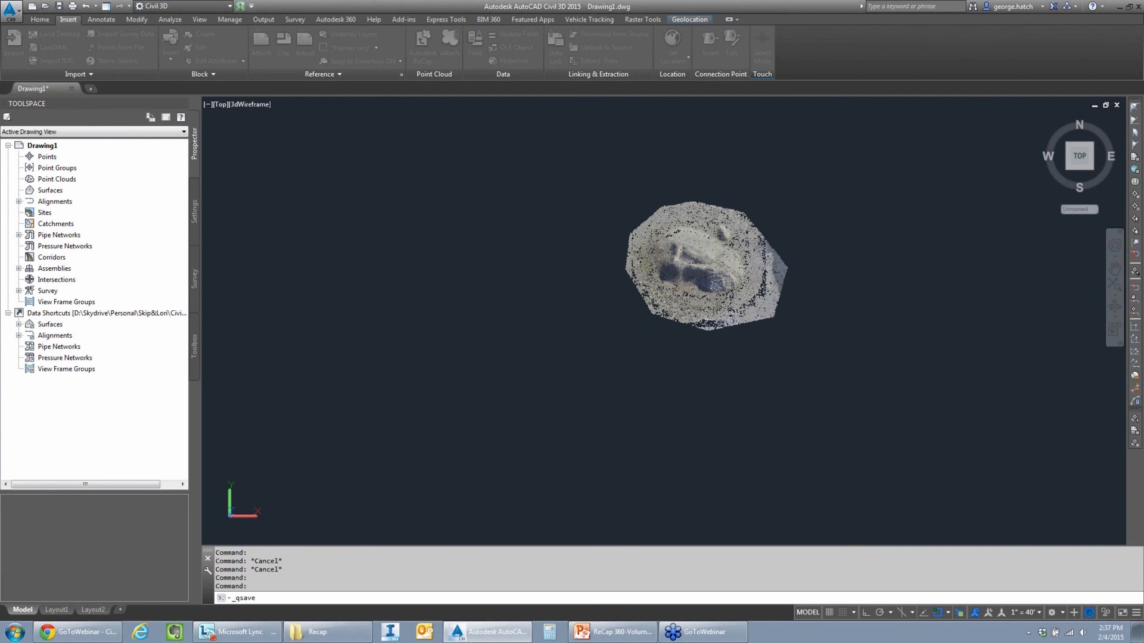
# - Open the Point Cloud Manager for the attached cloud, turn on the Everything Else region and turn off the Pile region
pyautogui.click(700, 258)
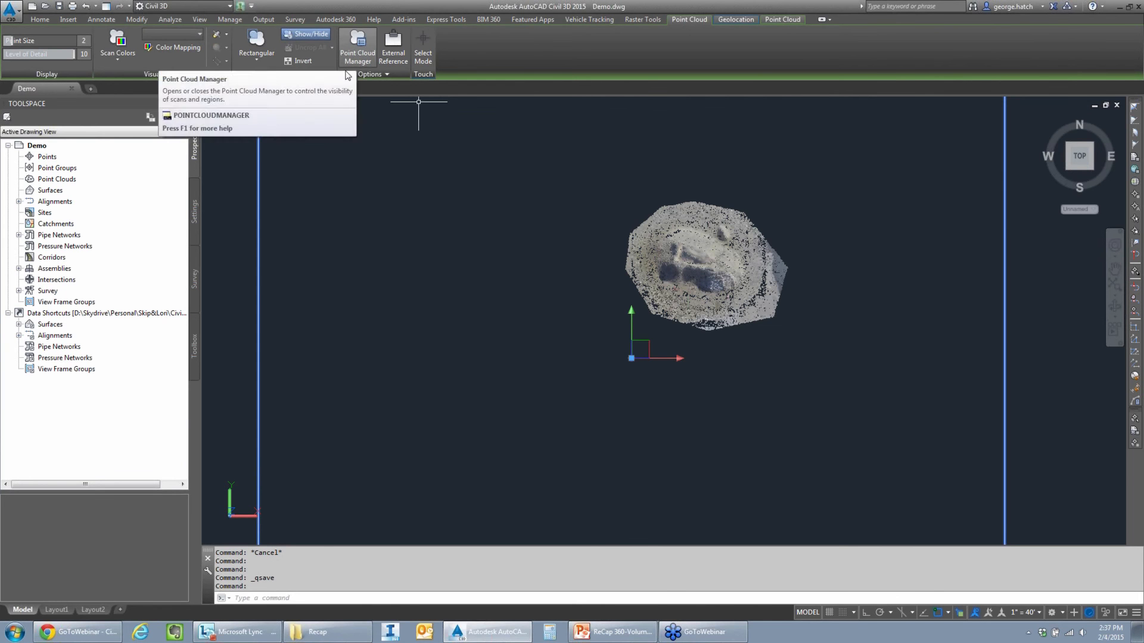
pyautogui.click(362, 59)
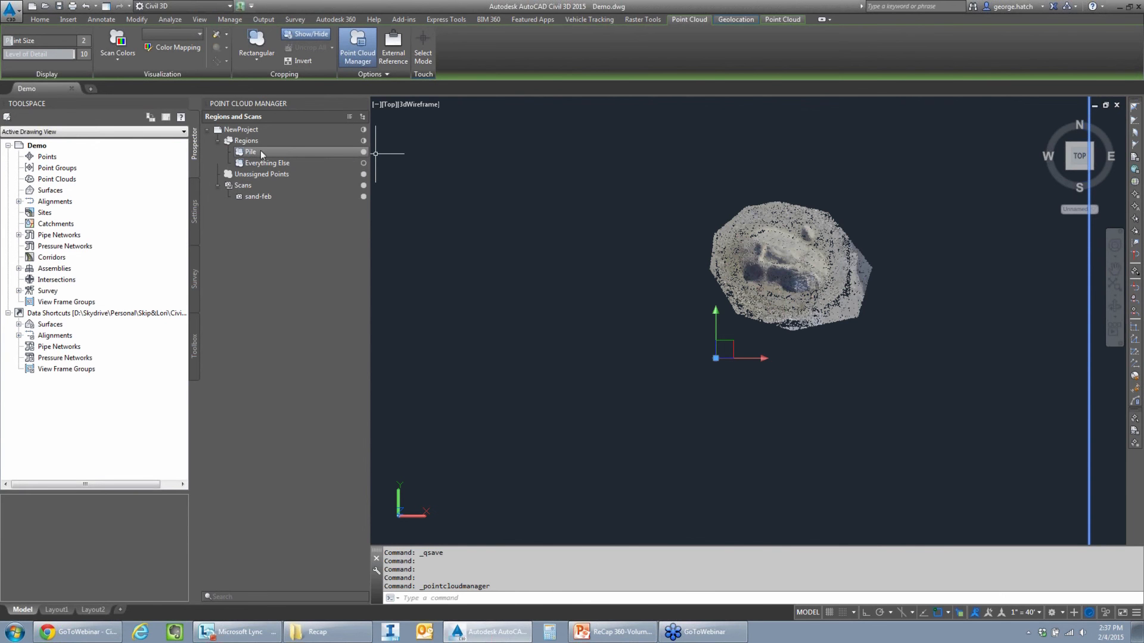
pyautogui.click(364, 162)
pyautogui.click(364, 162)
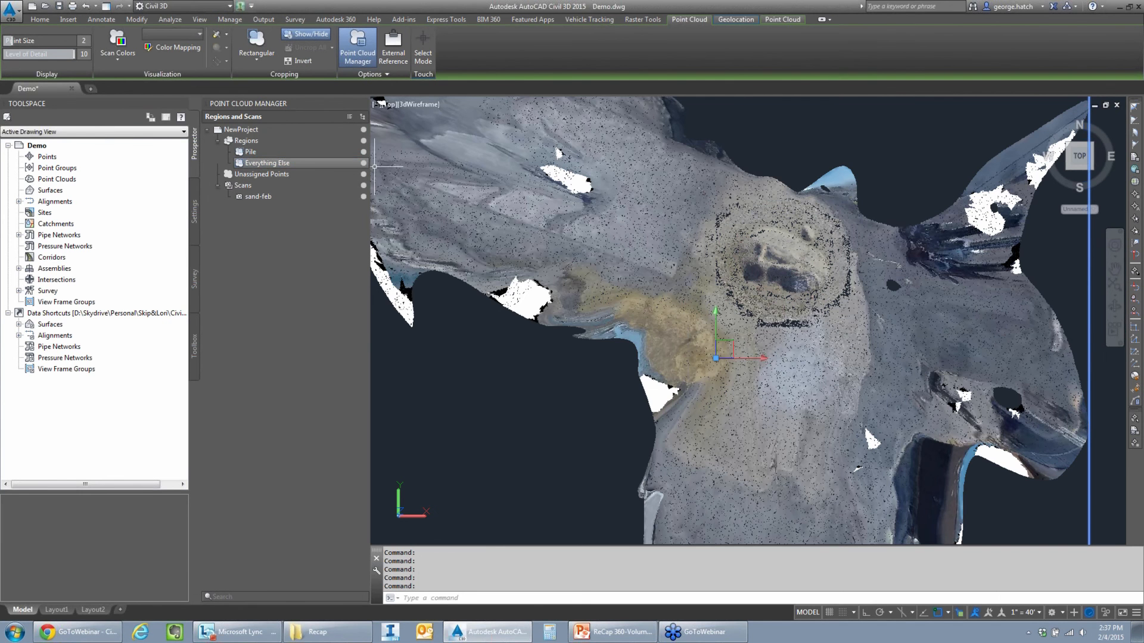
pyautogui.click(364, 152)
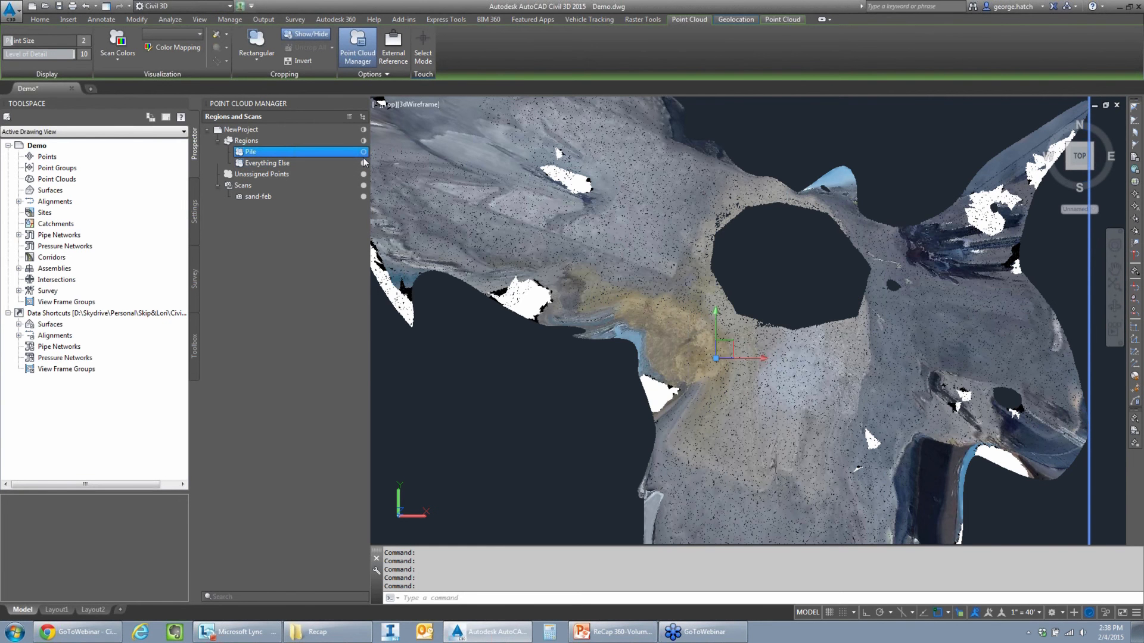
# - Turn the Pile region back on, turn off Everything Else and close the Point Cloud Manager
pyautogui.click(363, 152)
pyautogui.click(364, 162)
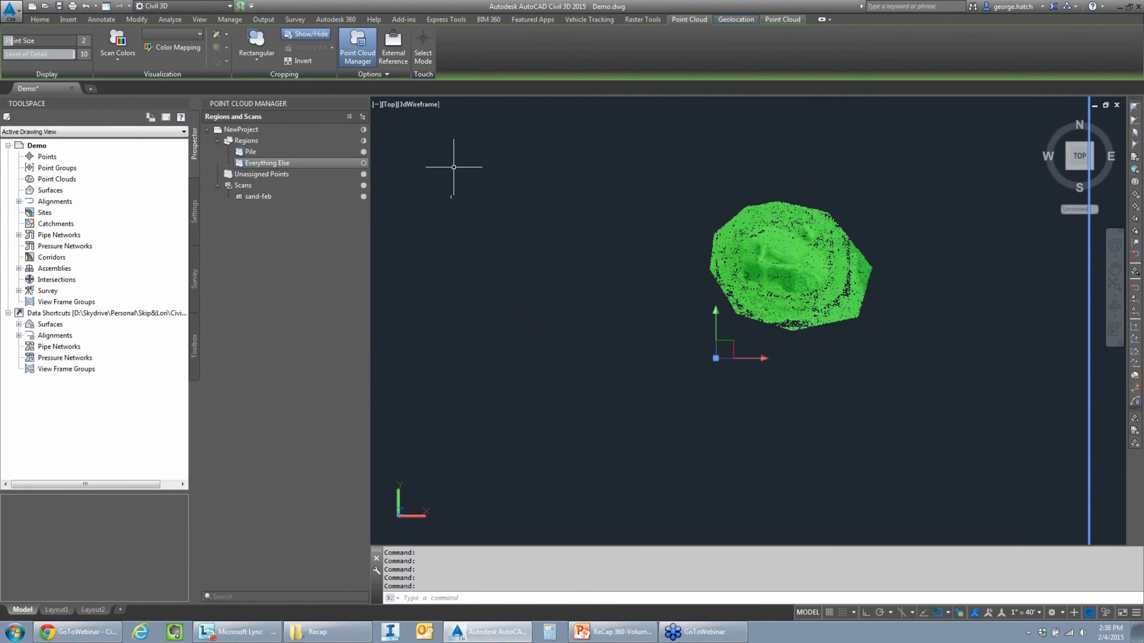
pyautogui.press('Escape')
pyautogui.moveTo(757, 244); pyautogui.dragTo(659, 260, button='middle')
pyautogui.scroll(6, 720, 249)
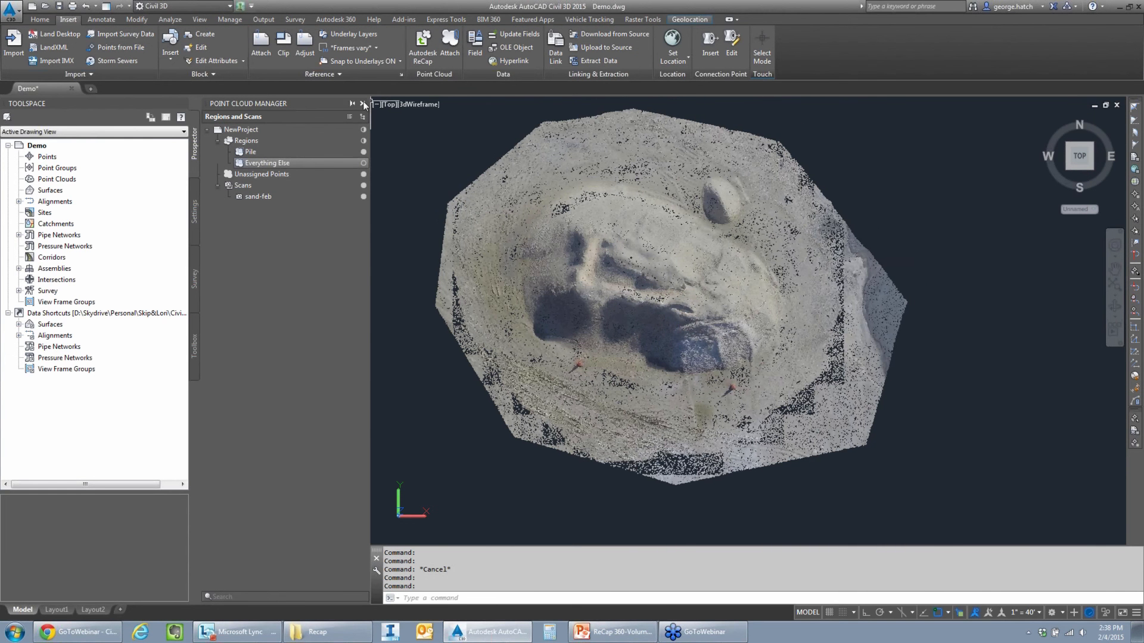
pyautogui.click(363, 104)
# - Crop the point cloud with a circle centred on the stockpile, keeping the points inside, and view the result in 3D
pyautogui.click(544, 295)
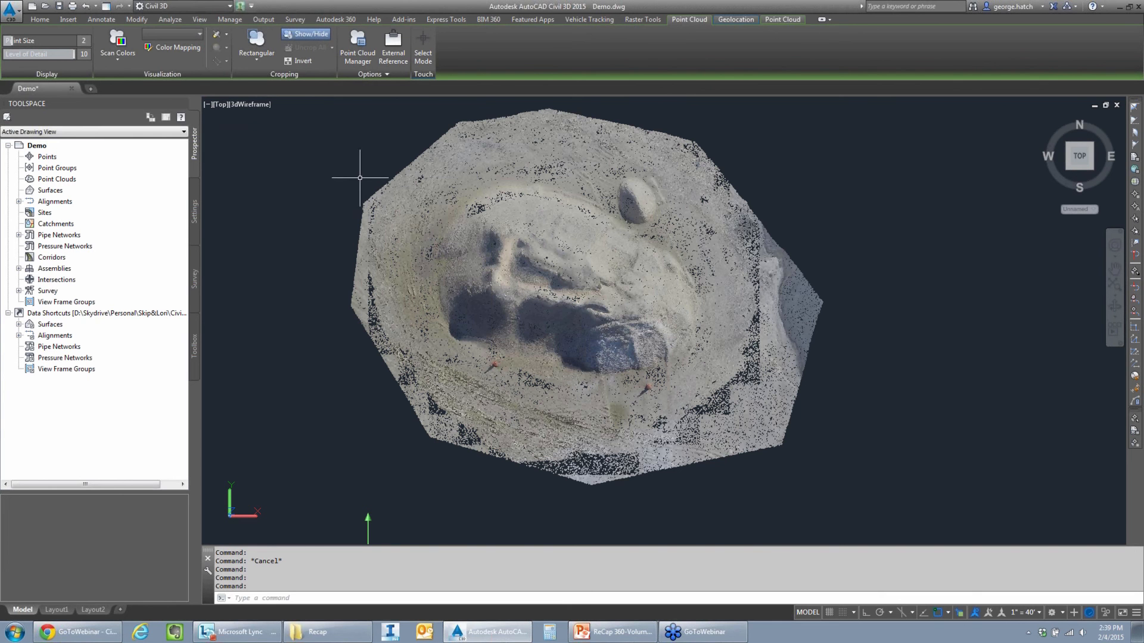
pyautogui.keyDown('shift'); pyautogui.moveTo(504, 227); pyautogui.dragTo(521, 239, button='middle'); pyautogui.keyUp('shift')
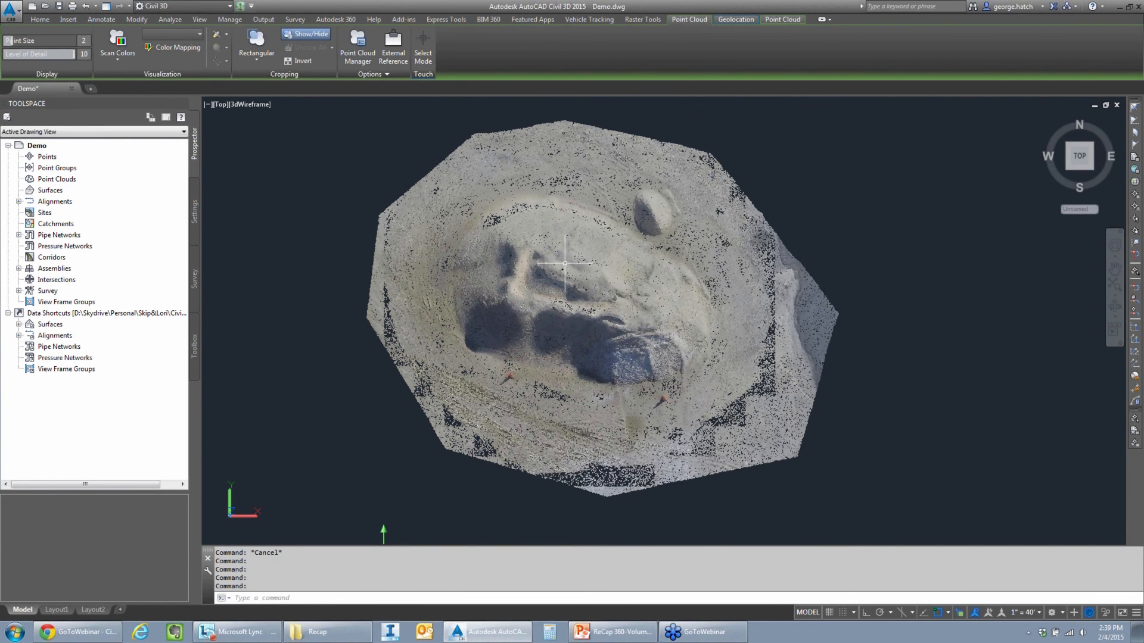
pyautogui.click(257, 55)
pyautogui.click(252, 123)
pyautogui.click(584, 292)
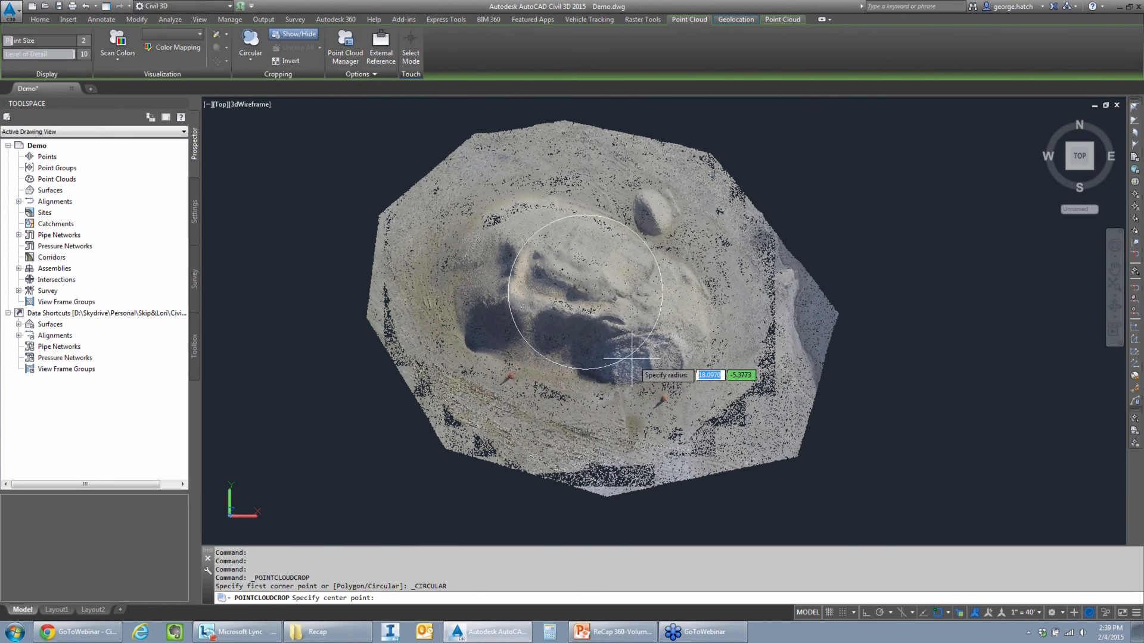
pyautogui.click(701, 413)
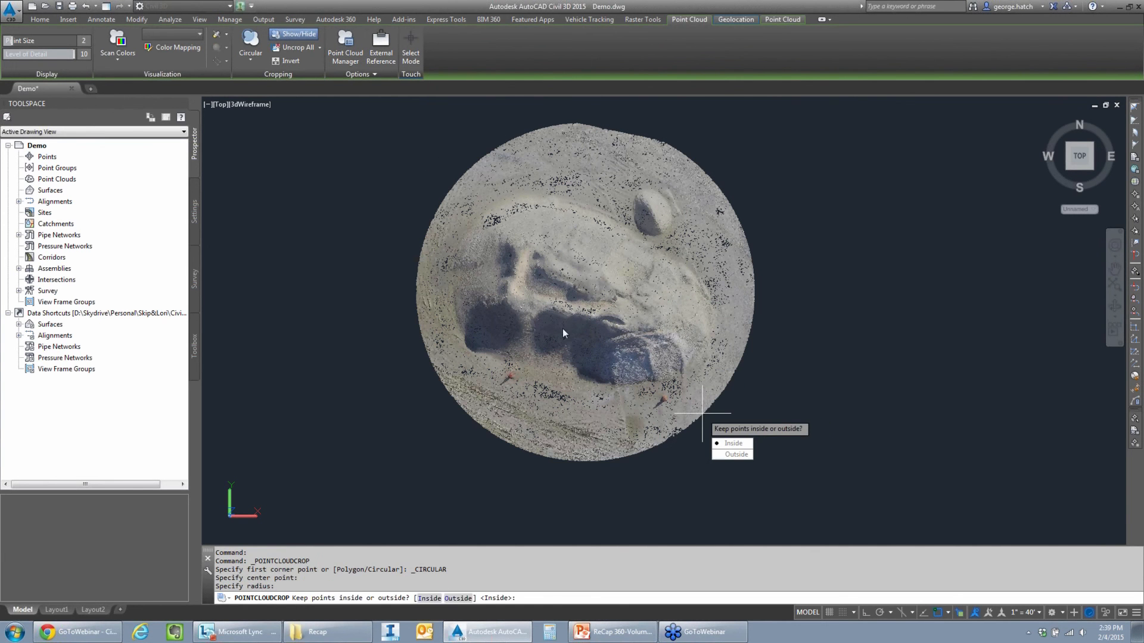
pyautogui.press('Return')
pyautogui.keyDown('shift'); pyautogui.moveTo(577, 319); pyautogui.dragTo(572, 89, button='middle'); pyautogui.keyUp('shift')
pyautogui.scroll(5, 623, 216)
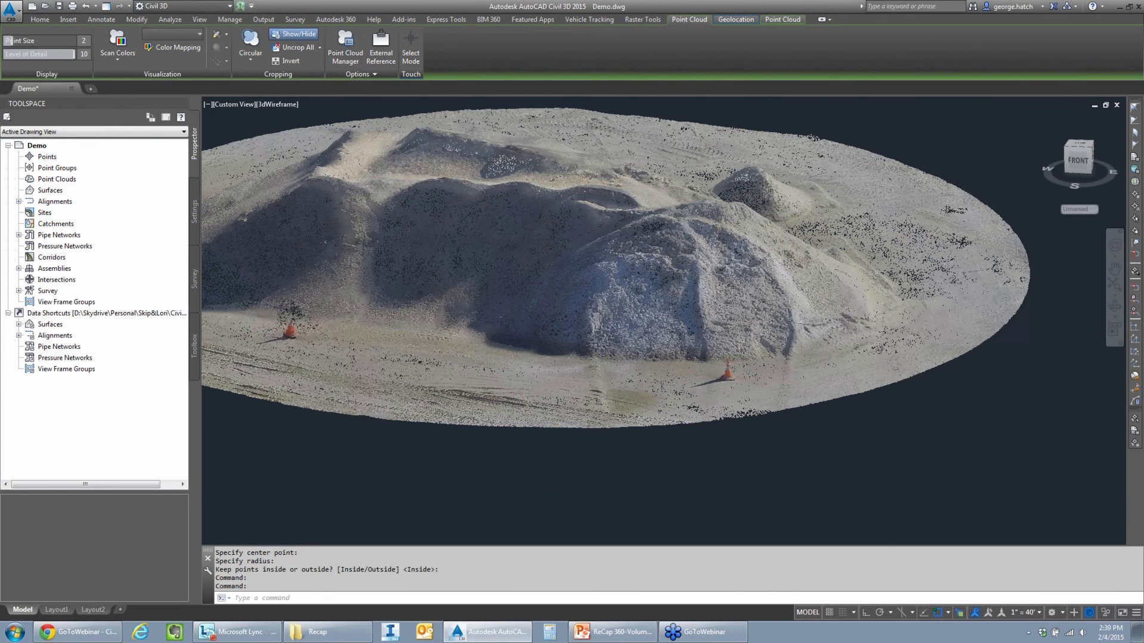
pyautogui.keyDown('shift'); pyautogui.moveTo(645, 230); pyautogui.dragTo(646, 232, button='middle'); pyautogui.keyUp('shift')
pyautogui.moveTo(526, 230); pyautogui.dragTo(672, 238, button='middle')
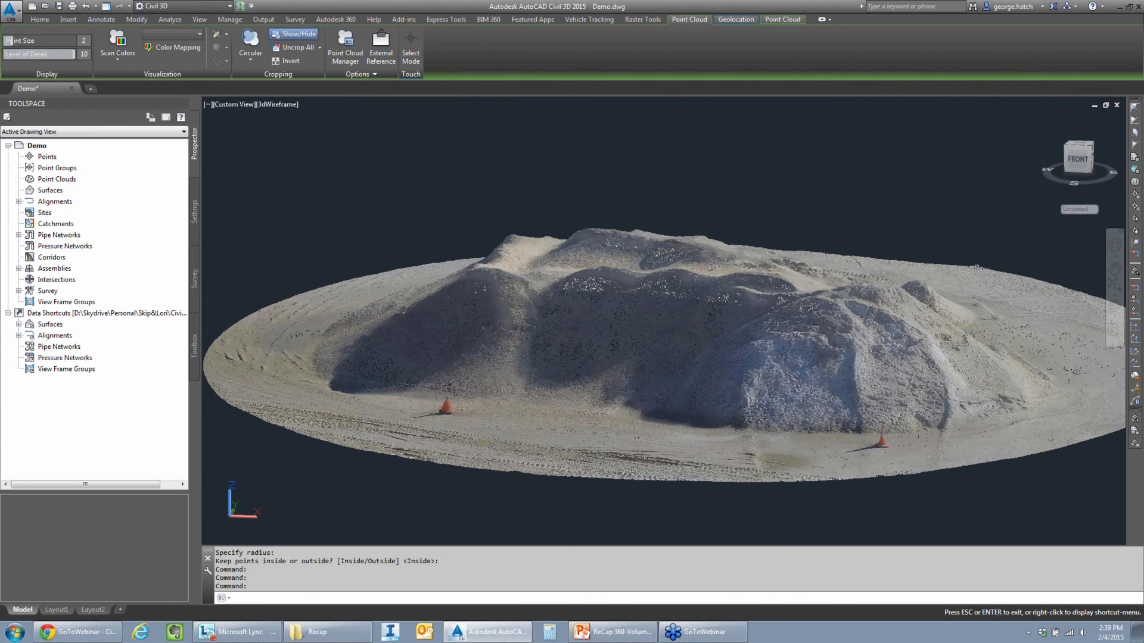
# - Crop the point cloud with a smaller circle in the tilted front view, keeping the points inside, and inspect the result in 3D
pyautogui.click(250, 45)
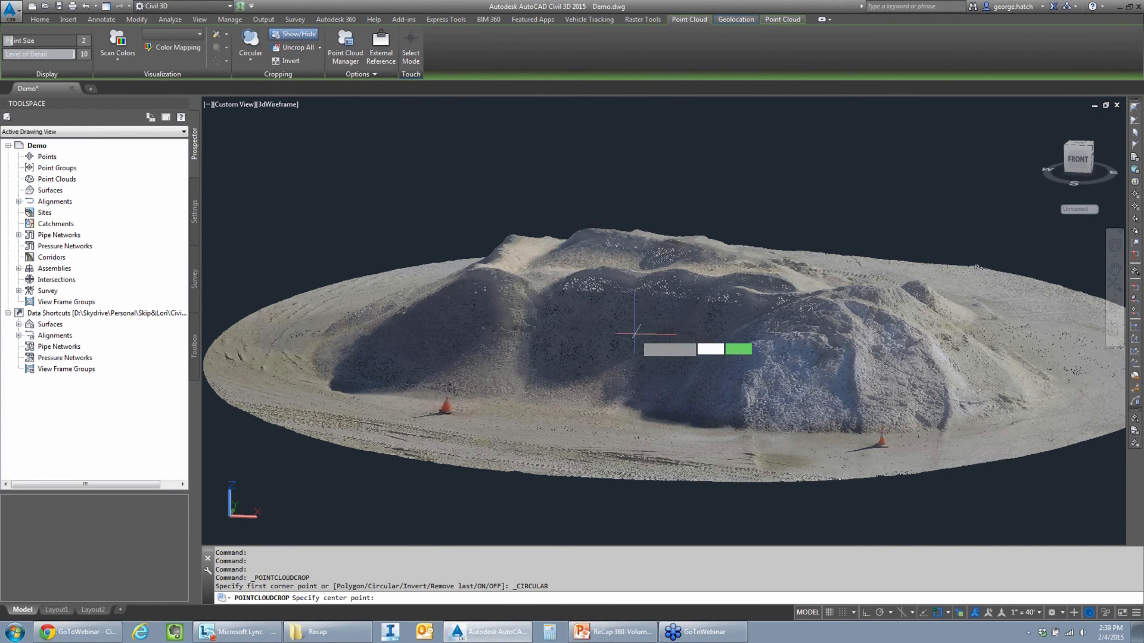
pyautogui.click(635, 333)
pyautogui.click(715, 440)
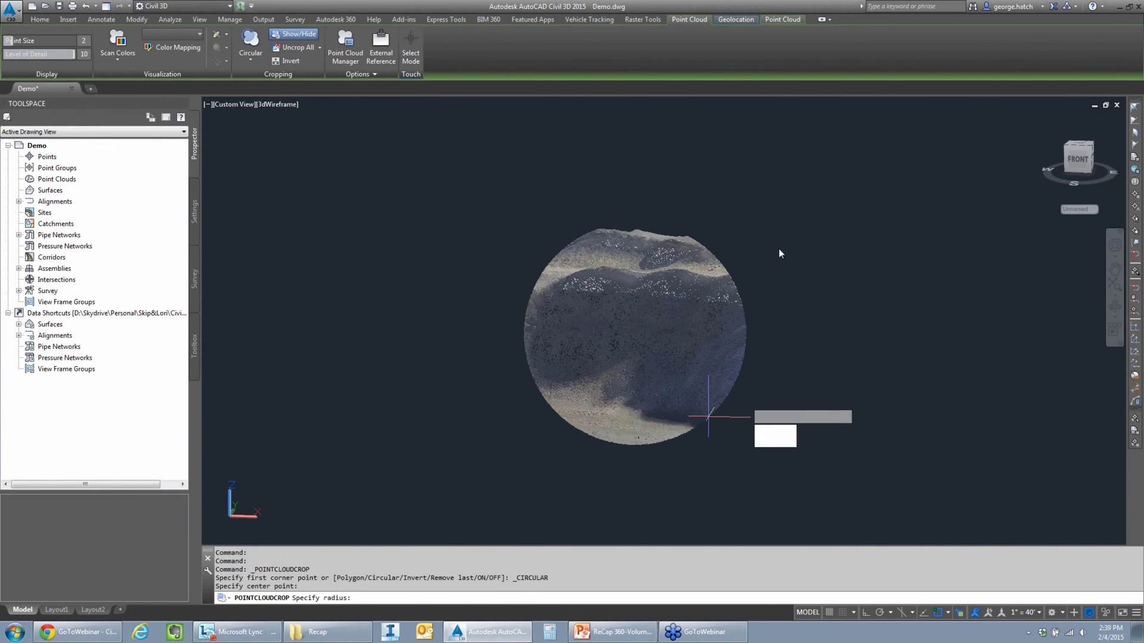
pyautogui.press('Return')
pyautogui.scroll(-6, 697, 276)
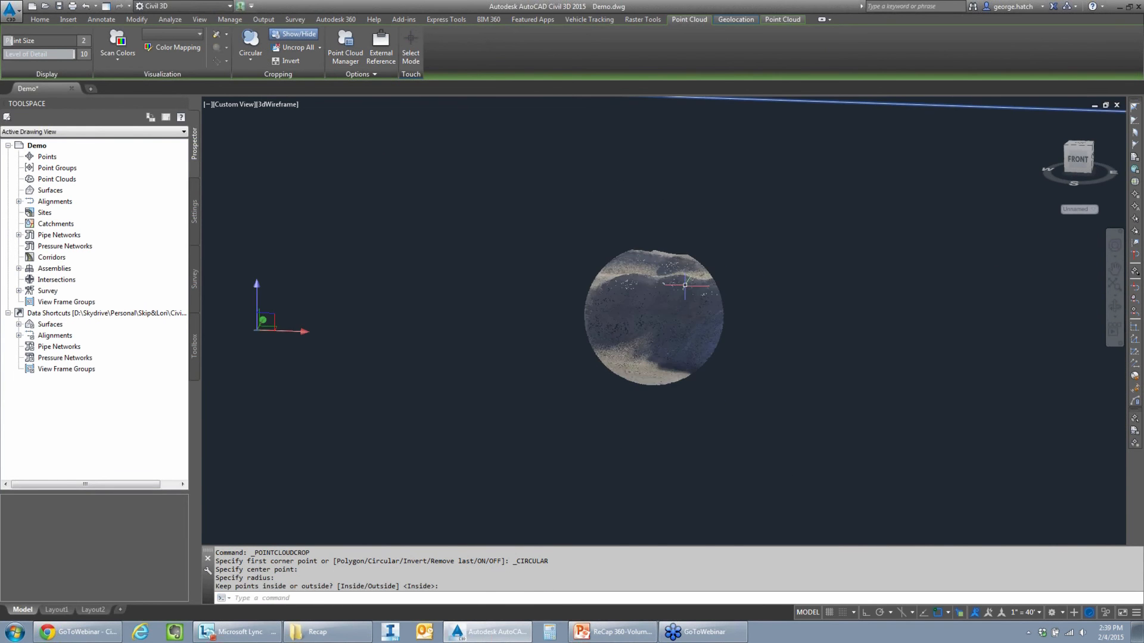
pyautogui.scroll(2, 674, 306)
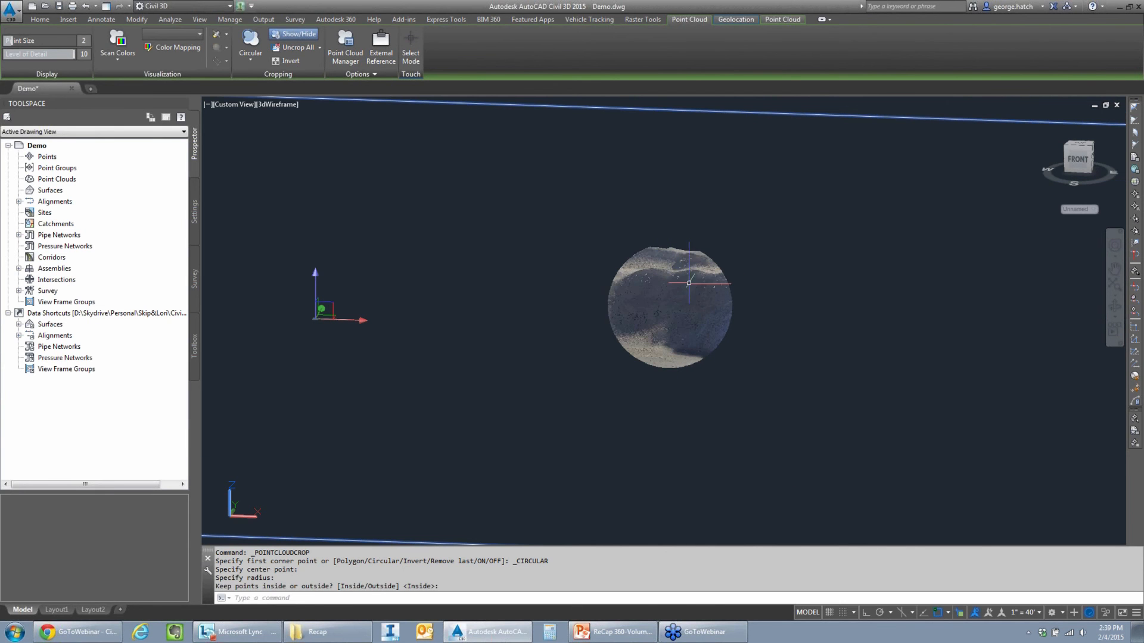
pyautogui.keyDown('shift'); pyautogui.moveTo(673, 277); pyautogui.dragTo(682, 343, button='middle'); pyautogui.keyUp('shift')
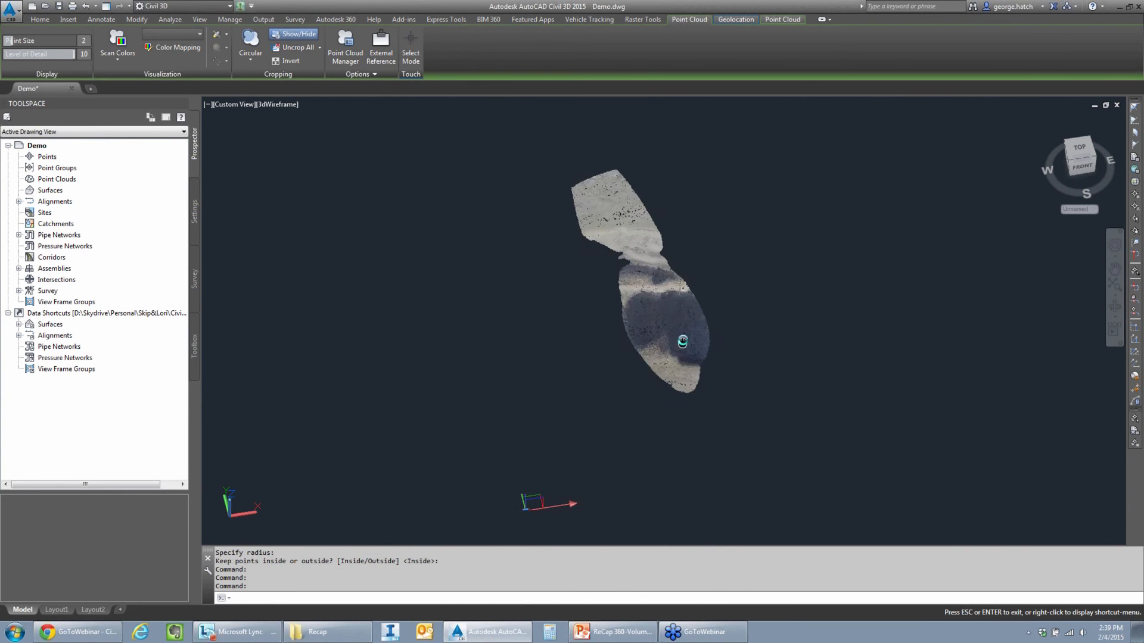
pyautogui.scroll(3, 660, 274)
pyautogui.scroll(-1, 658, 276)
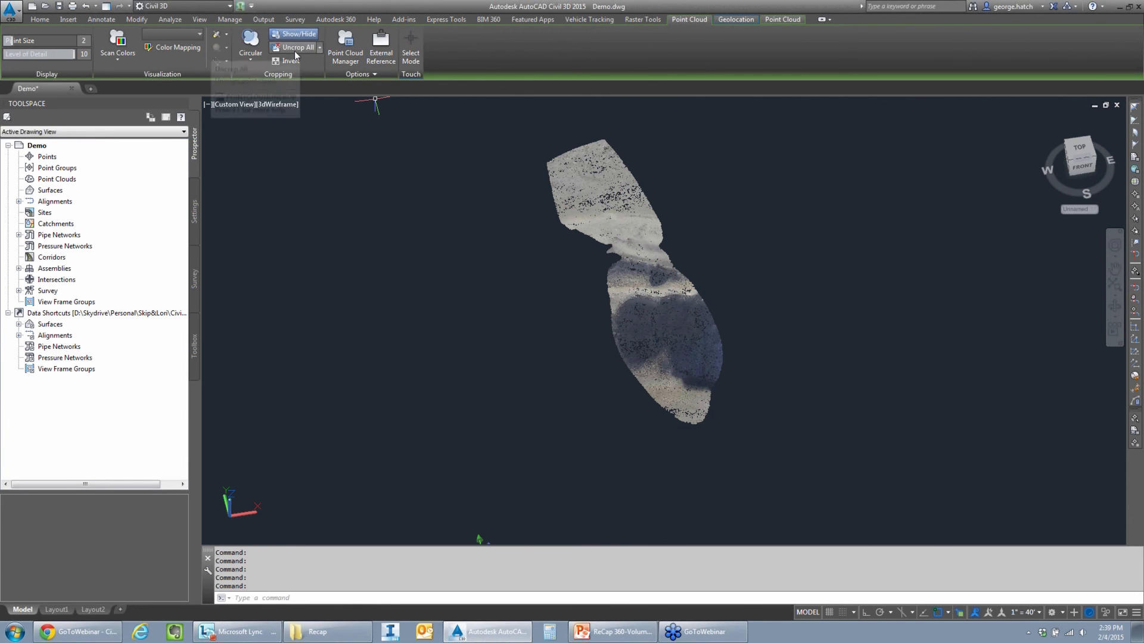
# - Remove all crops from the point cloud, return to the top view and deselect the cloud
pyautogui.click(293, 48)
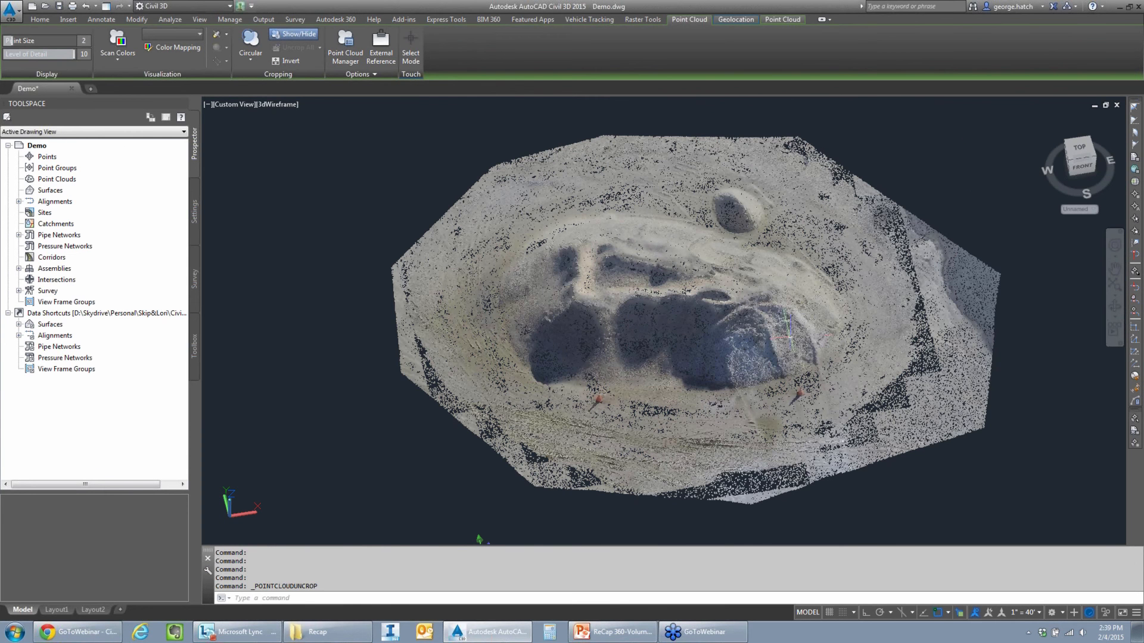
pyautogui.click(1080, 149)
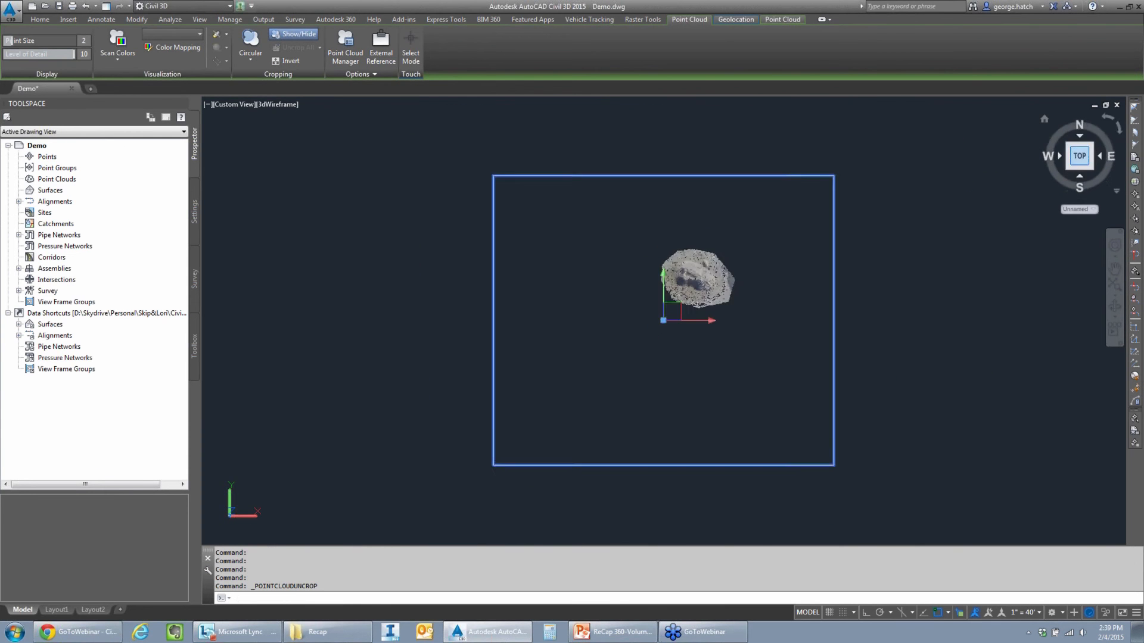
pyautogui.scroll(5, 685, 276)
pyautogui.press('Escape')
pyautogui.press('Escape')
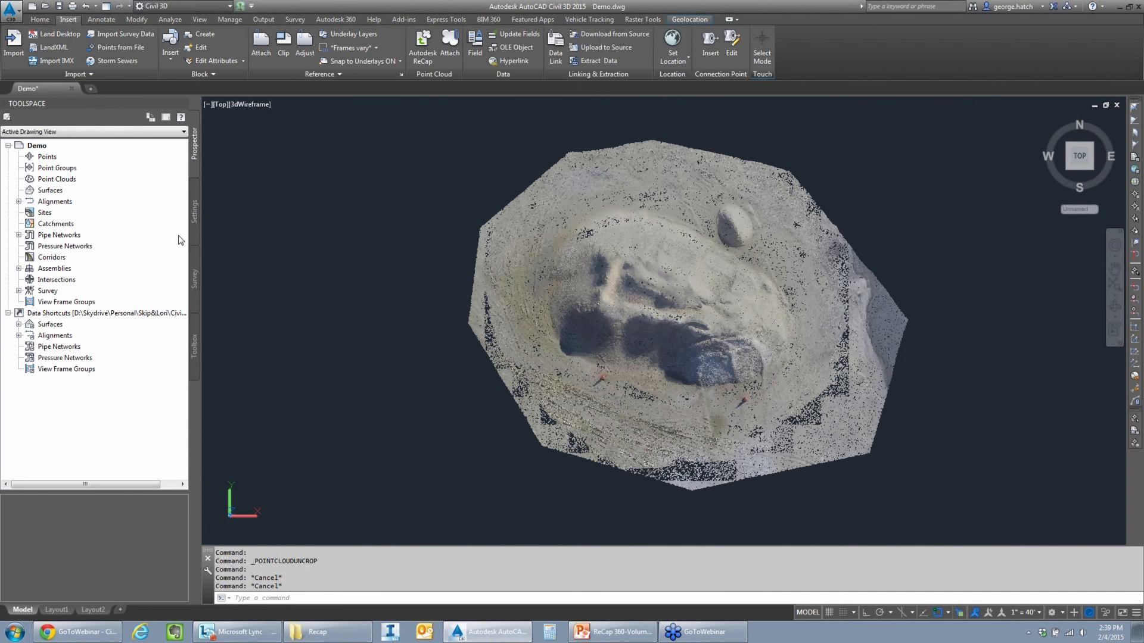
# - Start Extract Point Cloud Surface from the Point Cloud Surface Extraction extension and select the stockpile point cloud as its source
pyautogui.click(194, 315)
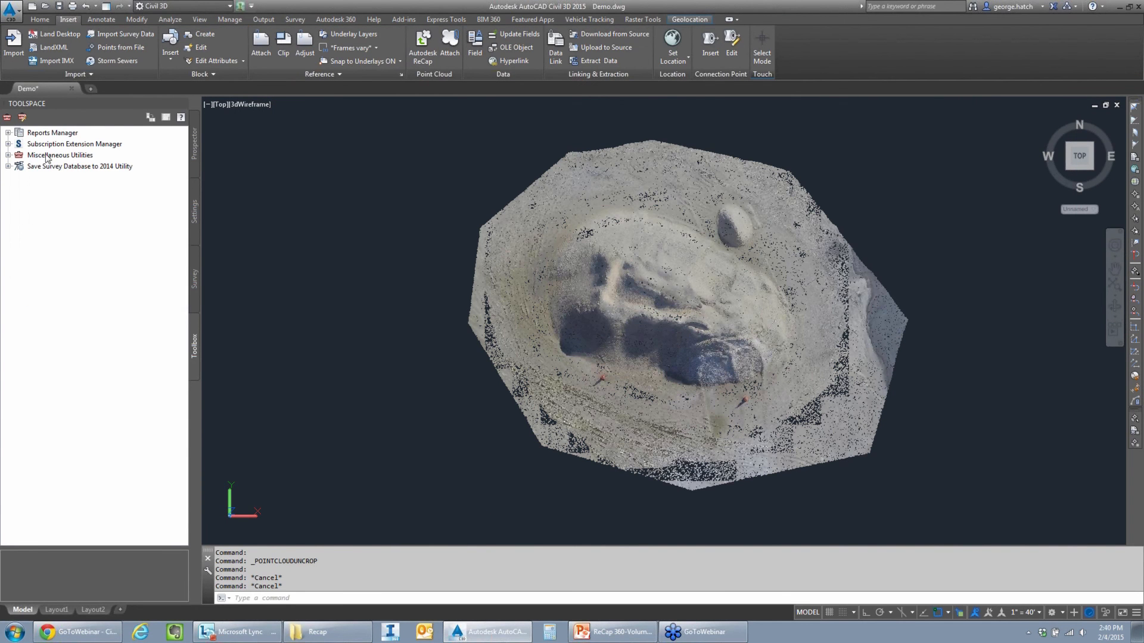
pyautogui.click(9, 144)
pyautogui.click(66, 166)
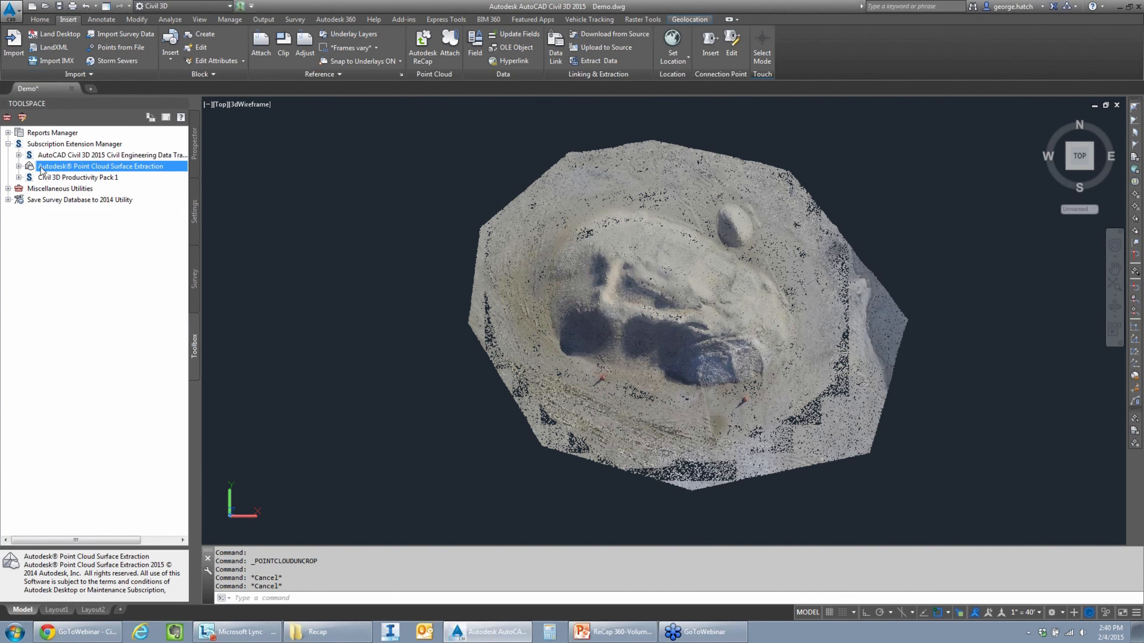
pyautogui.click(19, 167)
pyautogui.doubleClick(78, 178)
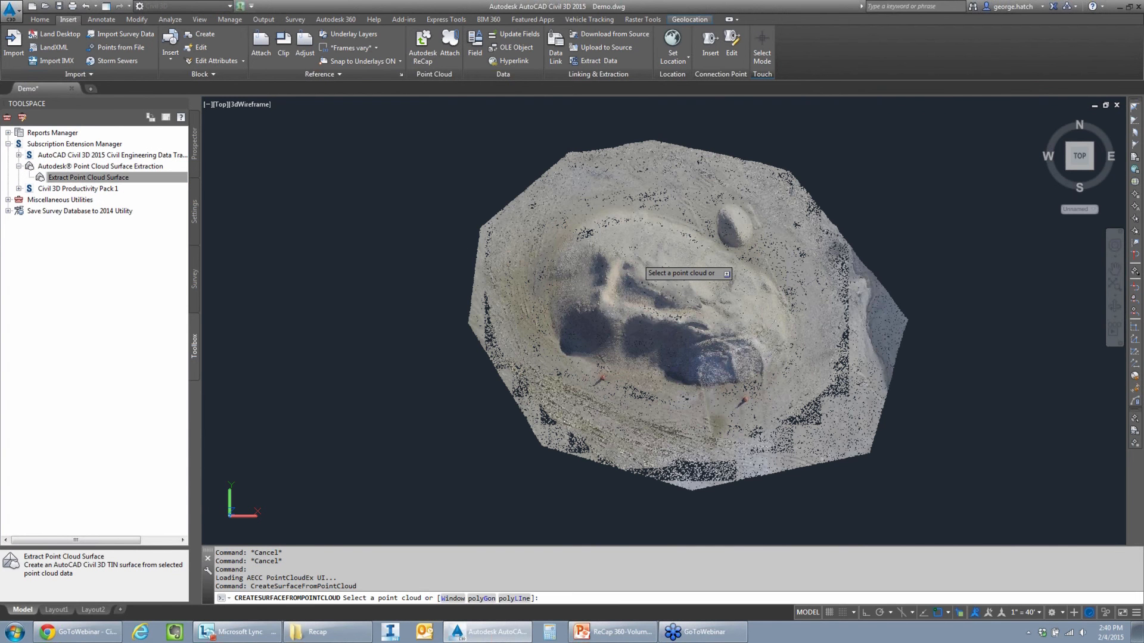
pyautogui.click(641, 265)
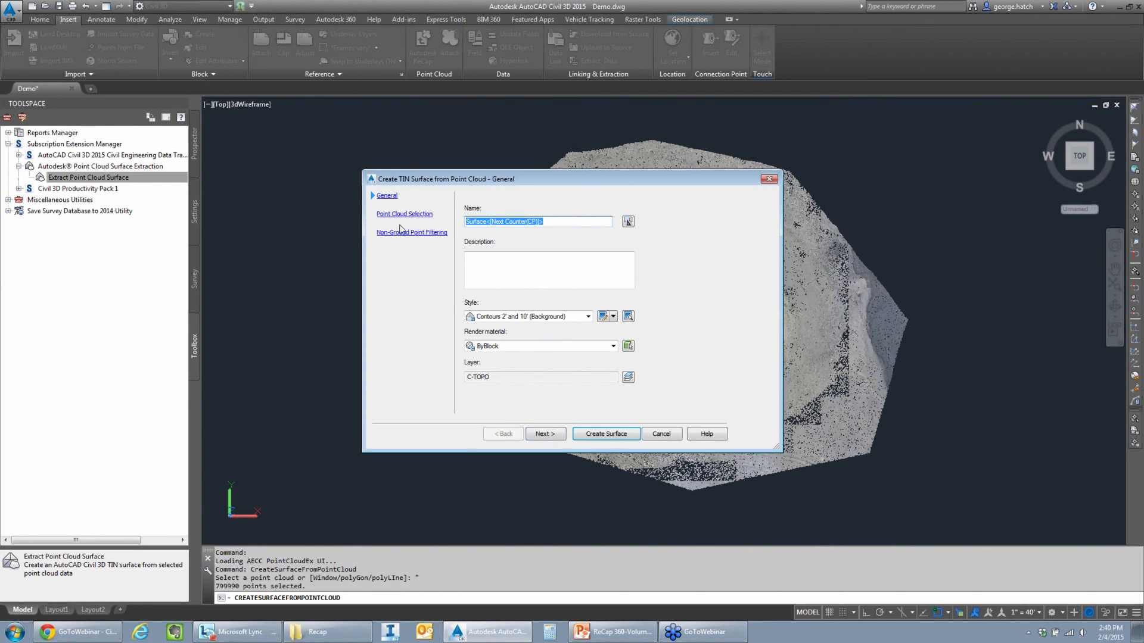
# - Name the new TIN surface SandPile, set its style to Border Only and continue to the point cloud selection
pyautogui.write('SandPile')
pyautogui.click(522, 317)
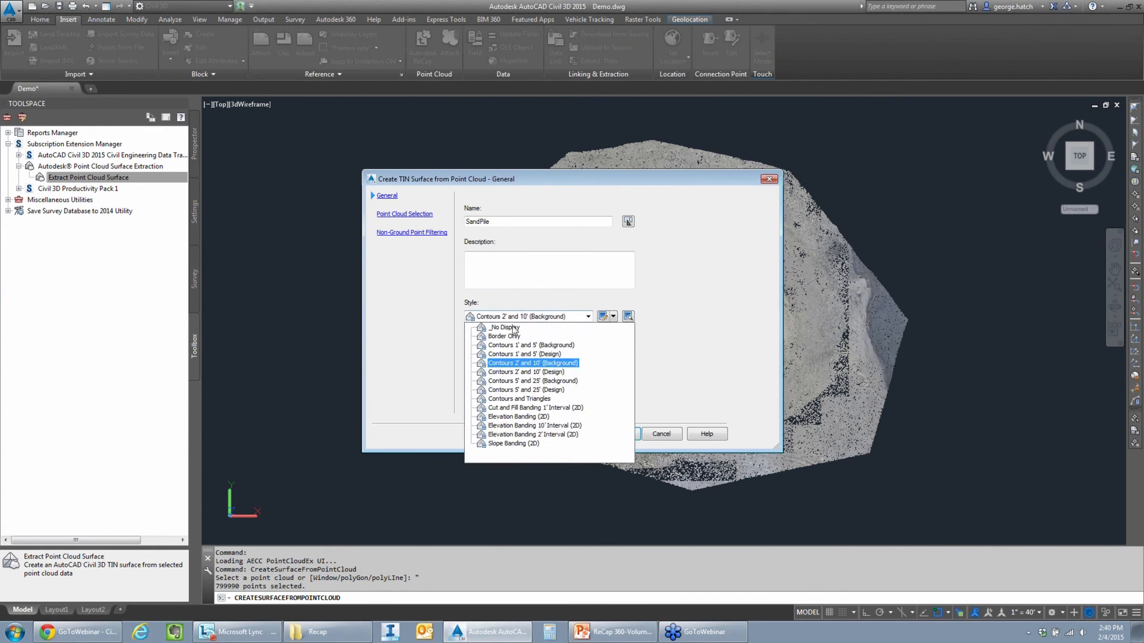
pyautogui.click(507, 337)
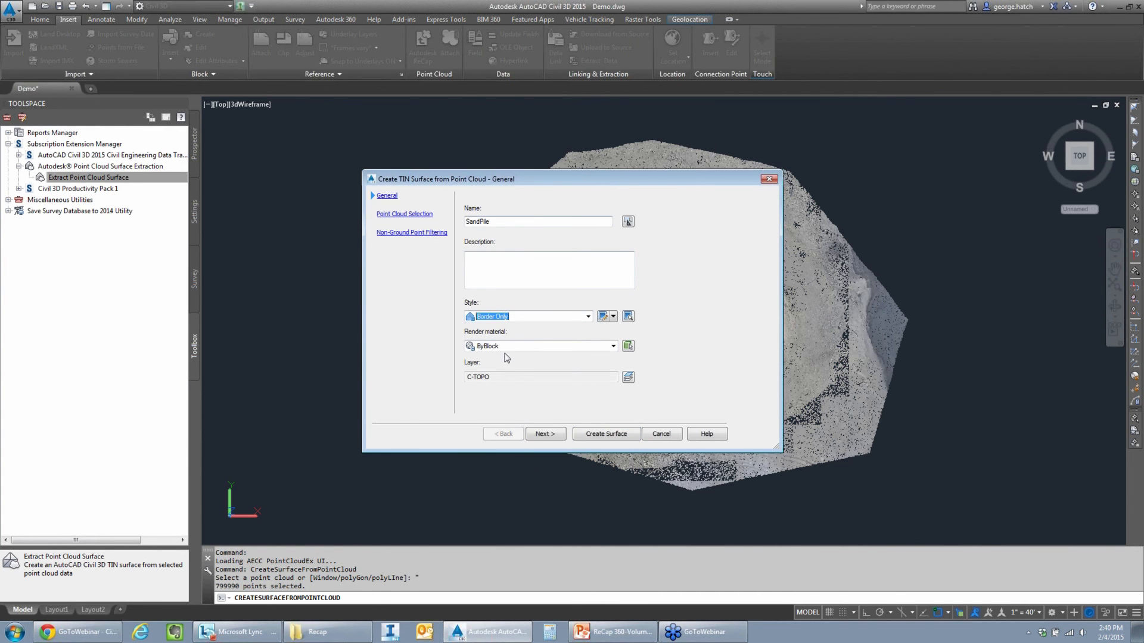
pyautogui.click(545, 434)
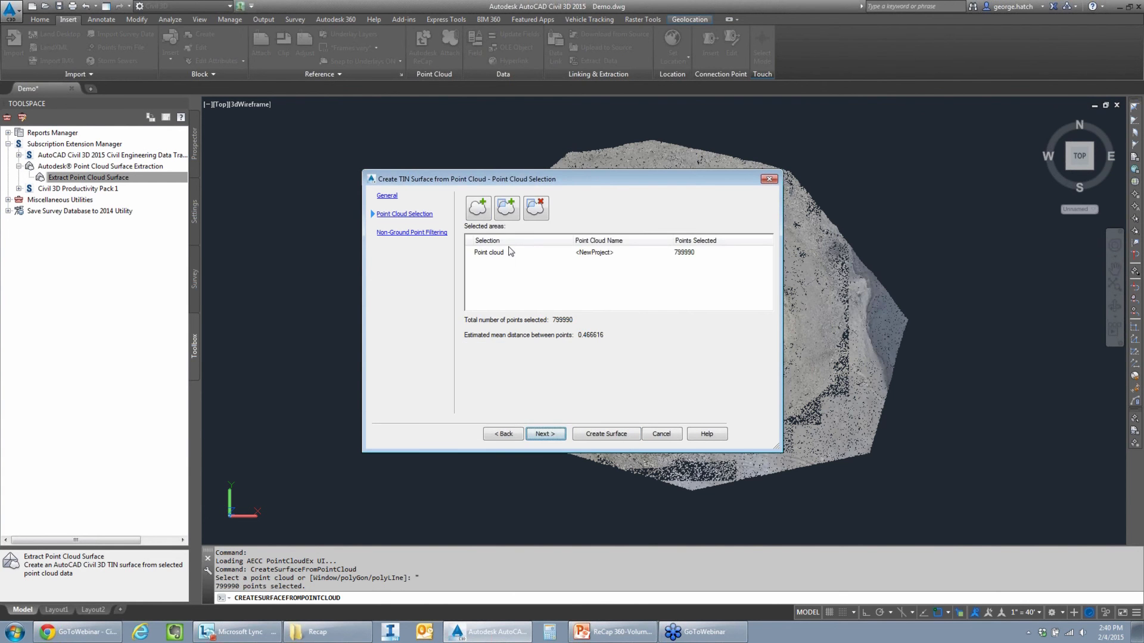
# - Remove the point cloud from the selected areas and add it again by picking it in the drawing
pyautogui.click(494, 253)
pyautogui.click(535, 210)
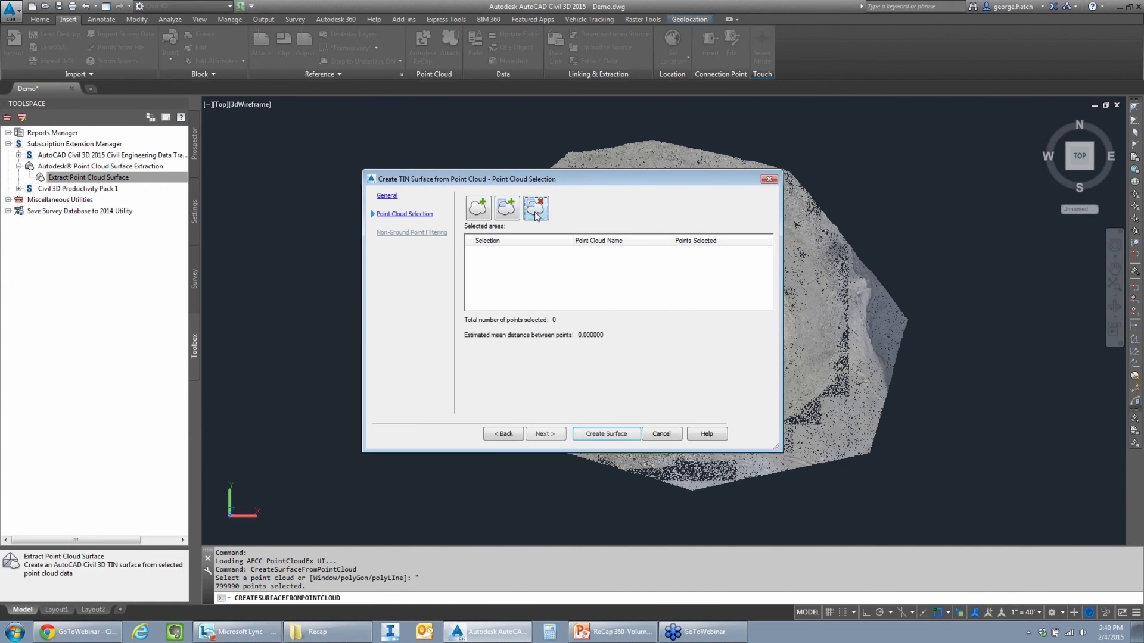
pyautogui.click(477, 208)
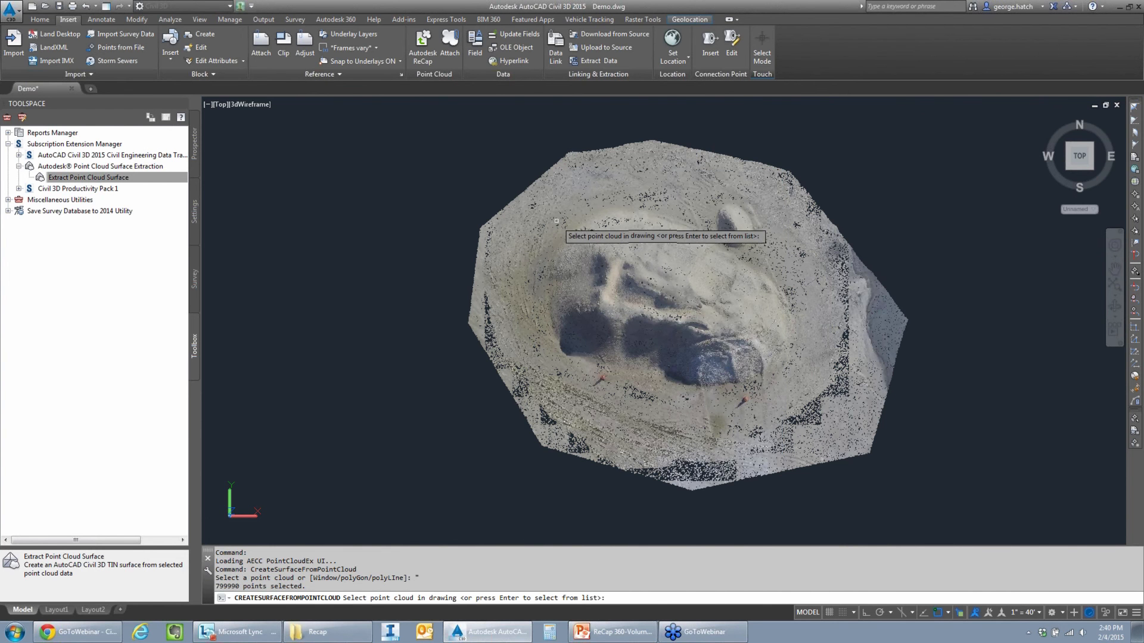
pyautogui.click(523, 287)
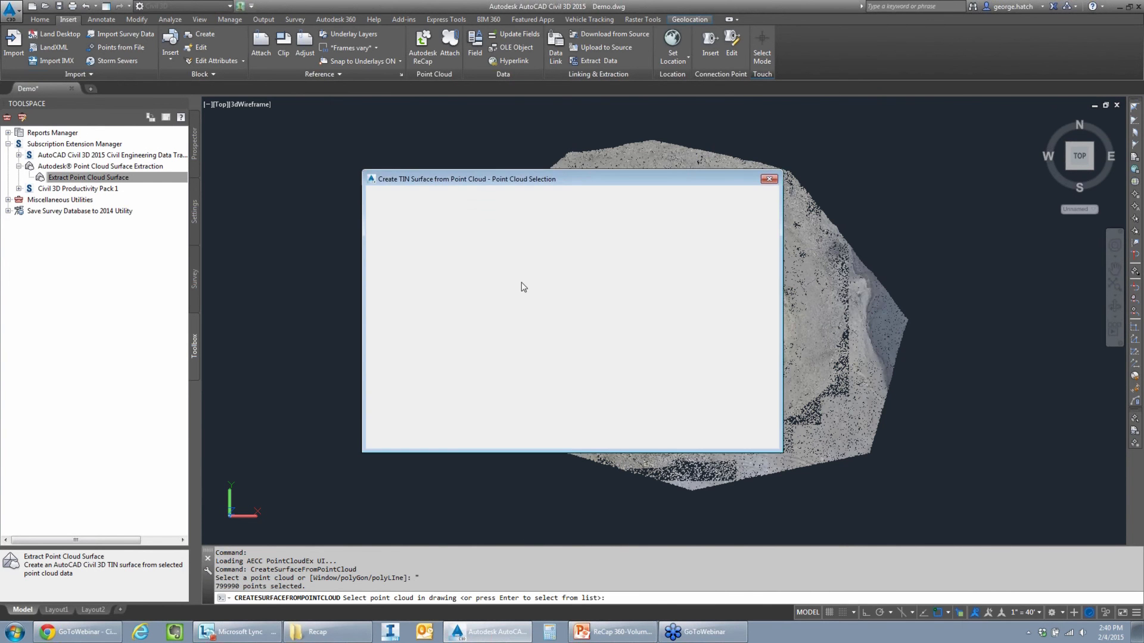
# - Replace the whole-cloud selection with a rectangular window enclosing the stockpile and the ground around it
pyautogui.click(499, 255)
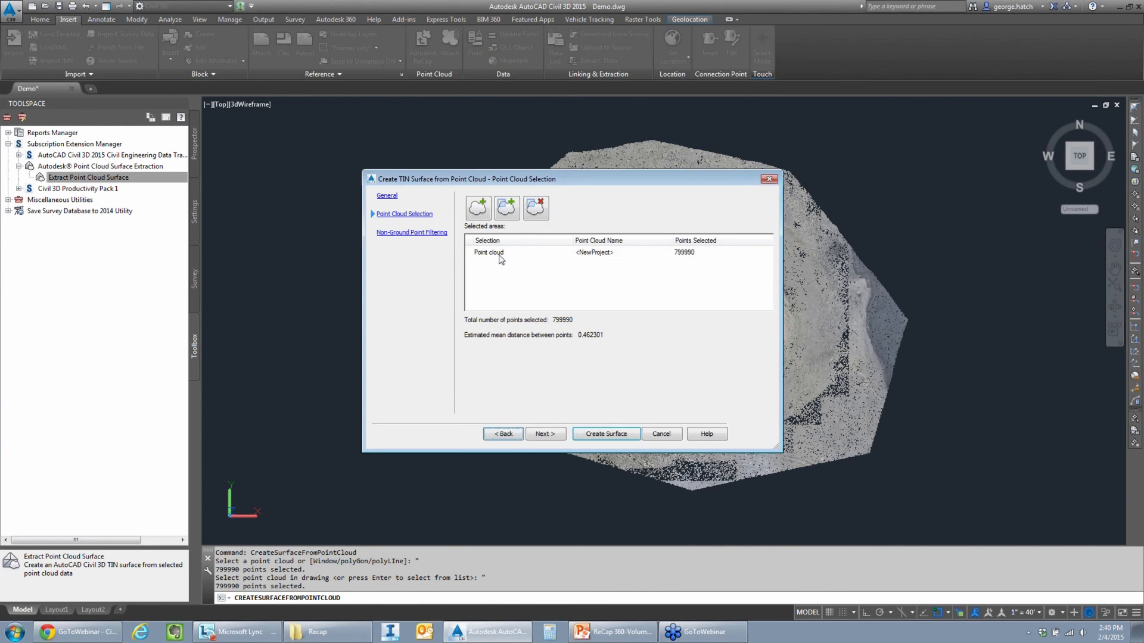
pyautogui.click(541, 211)
pyautogui.click(507, 208)
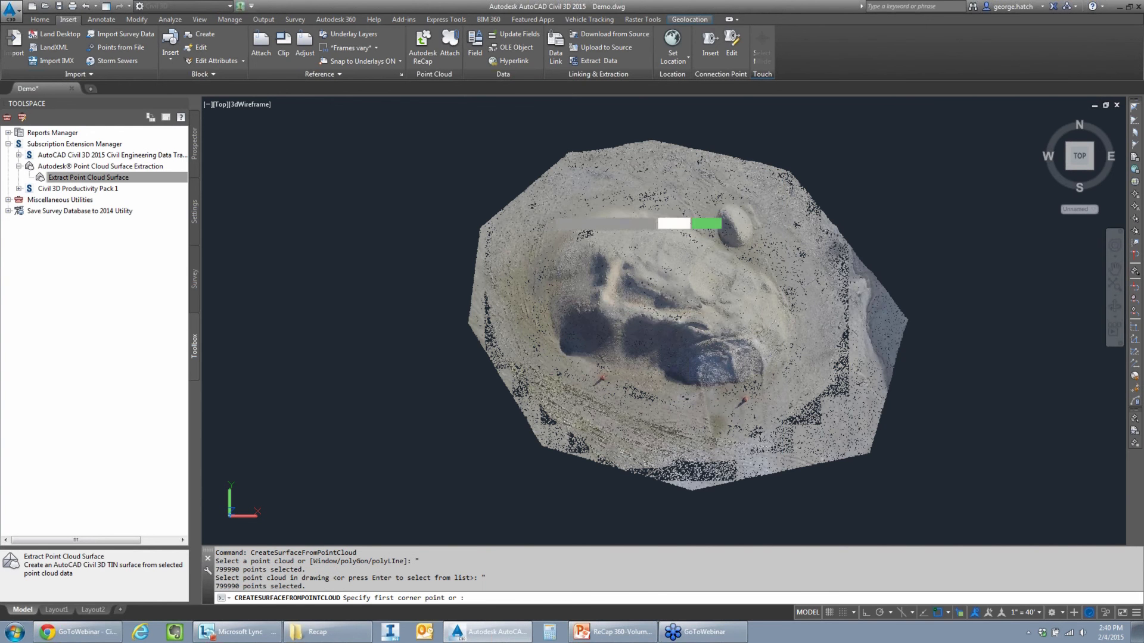
pyautogui.click(517, 203)
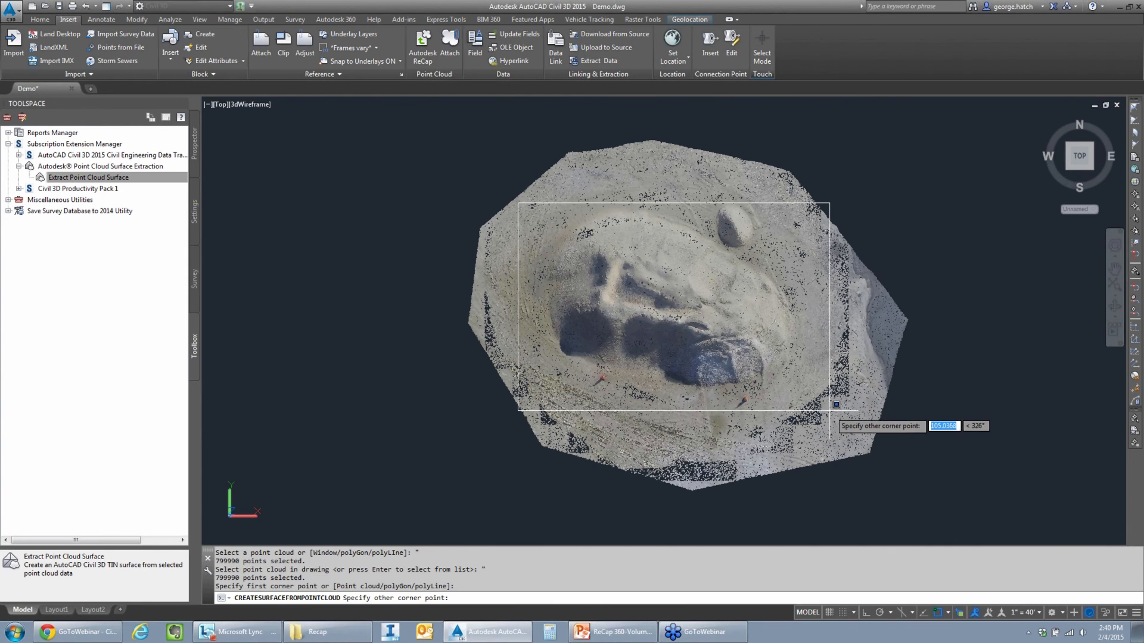
pyautogui.click(841, 435)
# - Set non-ground point filtering to No filter and create the SandPile surface
pyautogui.click(555, 436)
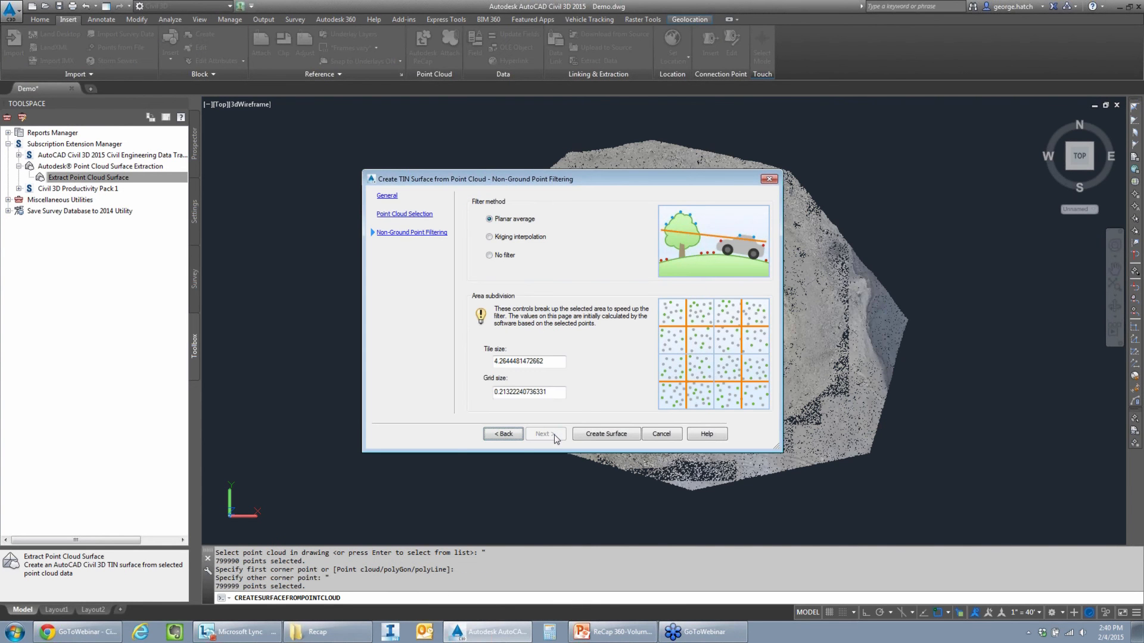
pyautogui.click(489, 255)
pyautogui.moveTo(564, 180); pyautogui.dragTo(452, 128)
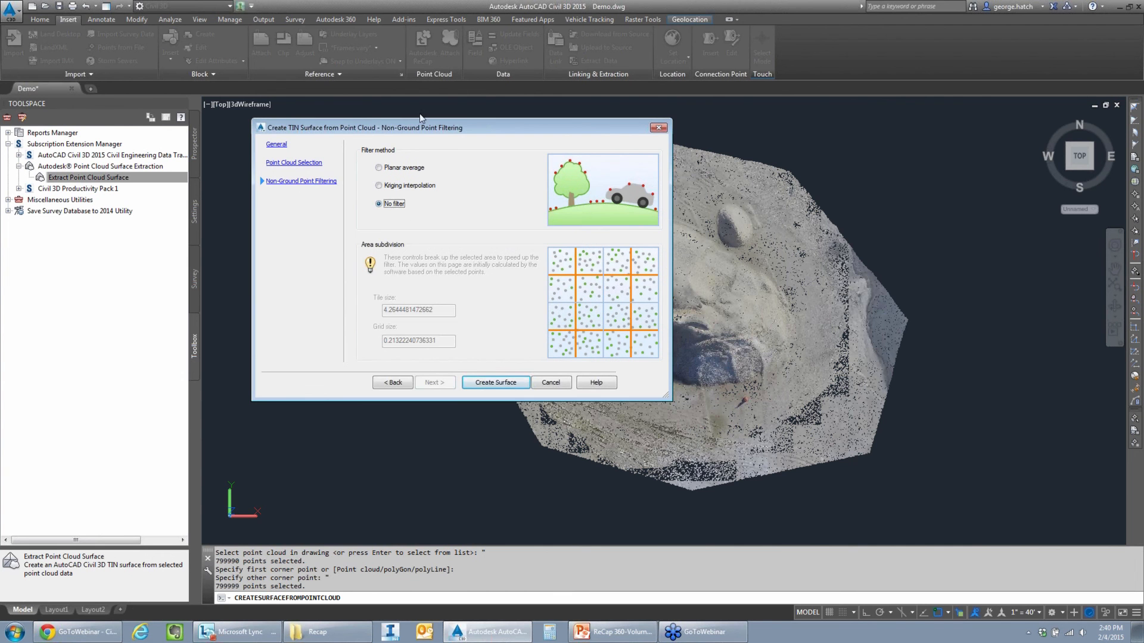
pyautogui.moveTo(457, 127); pyautogui.dragTo(417, 125)
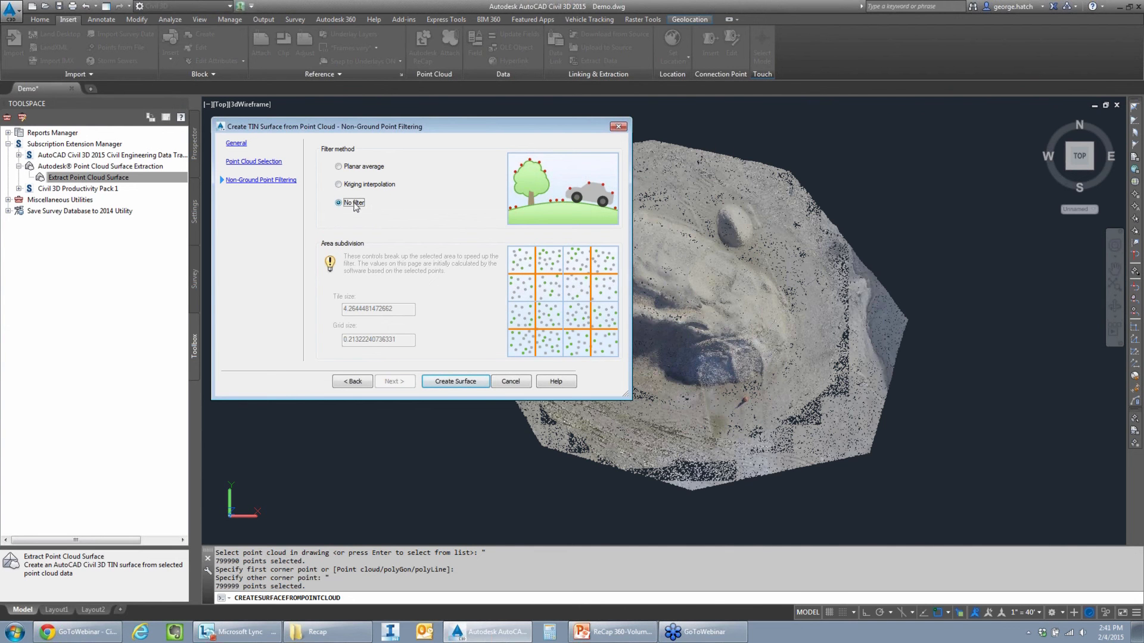
pyautogui.click(460, 383)
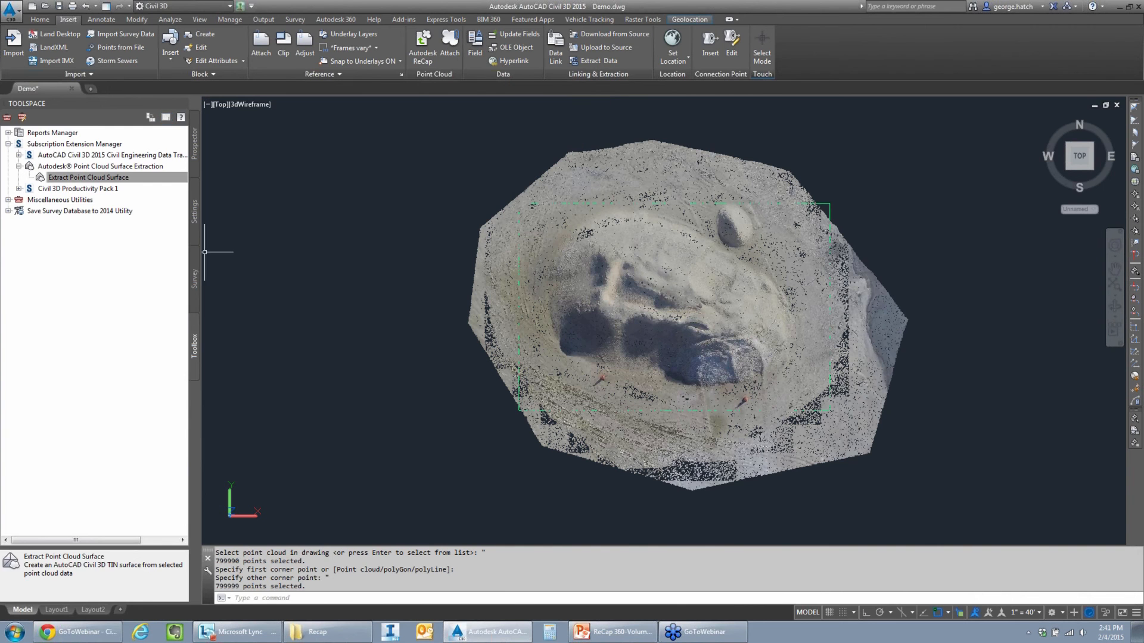
# - Review the general statistics of the SandPile surface, including its number of points, and close its properties
pyautogui.click(194, 145)
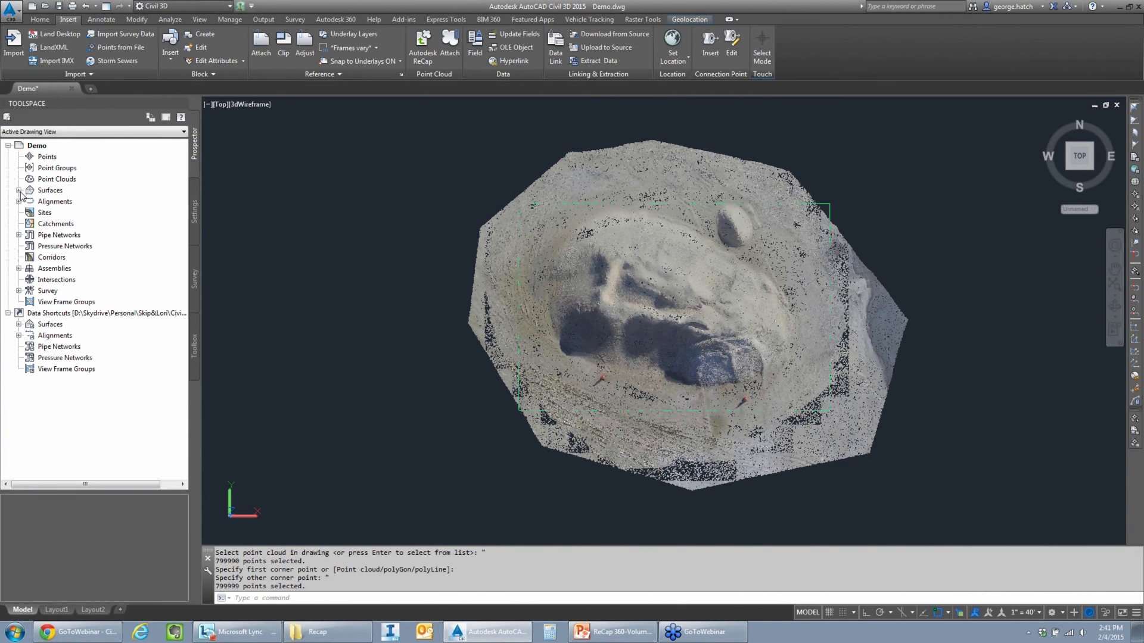
pyautogui.click(18, 190)
pyautogui.rightClick(61, 202)
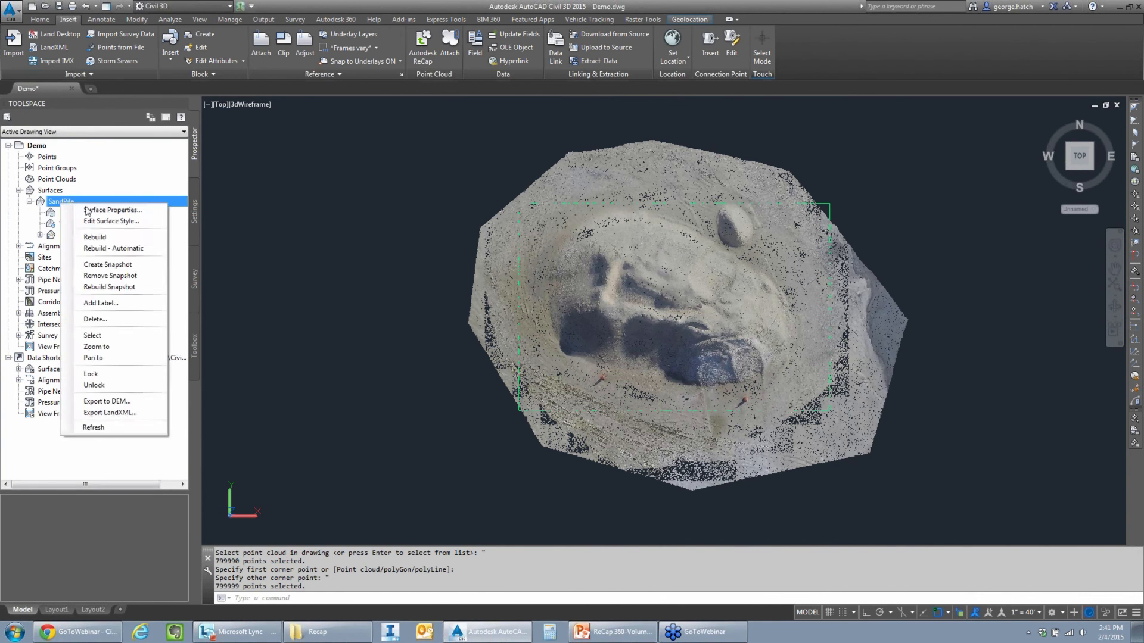
pyautogui.click(87, 211)
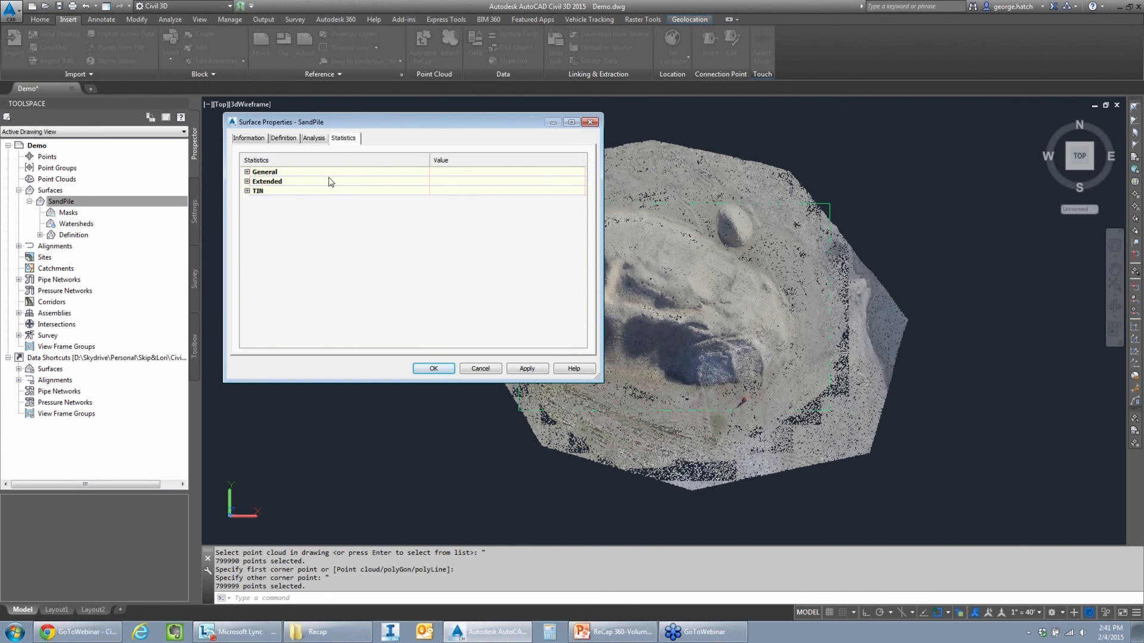
pyautogui.click(247, 172)
pyautogui.click(475, 194)
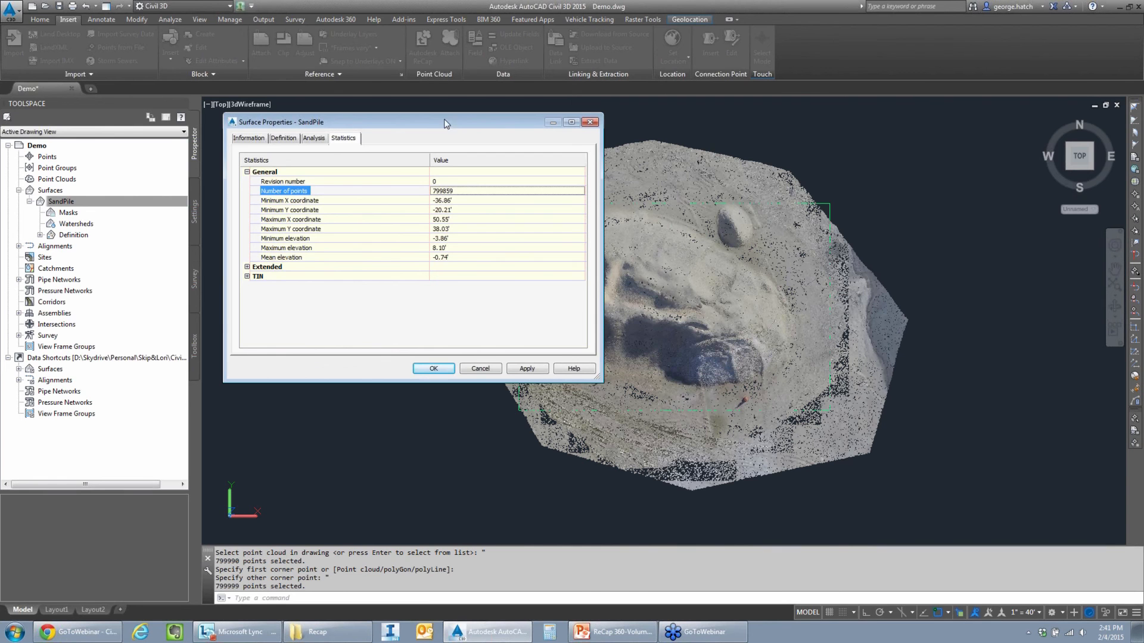
pyautogui.moveTo(448, 122); pyautogui.dragTo(437, 127)
pyautogui.click(579, 127)
# - Simplify the SandPile surface by point removal within its existing border, removing 50% of points with a maximum elevation change of 0.025
pyautogui.click(61, 201)
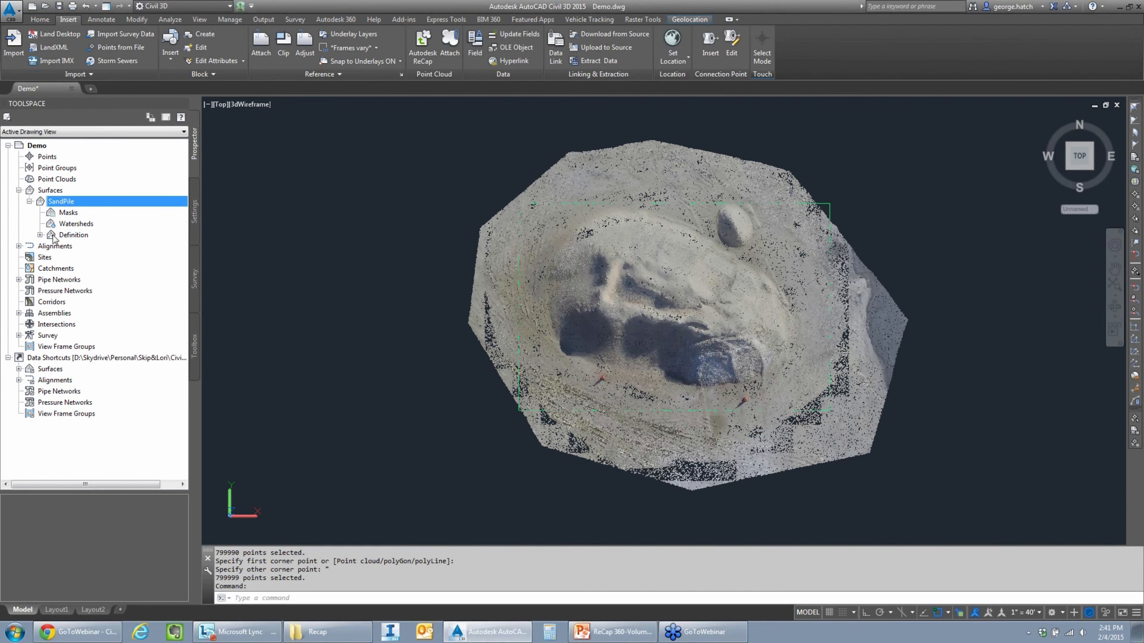
pyautogui.click(40, 235)
pyautogui.rightClick(76, 302)
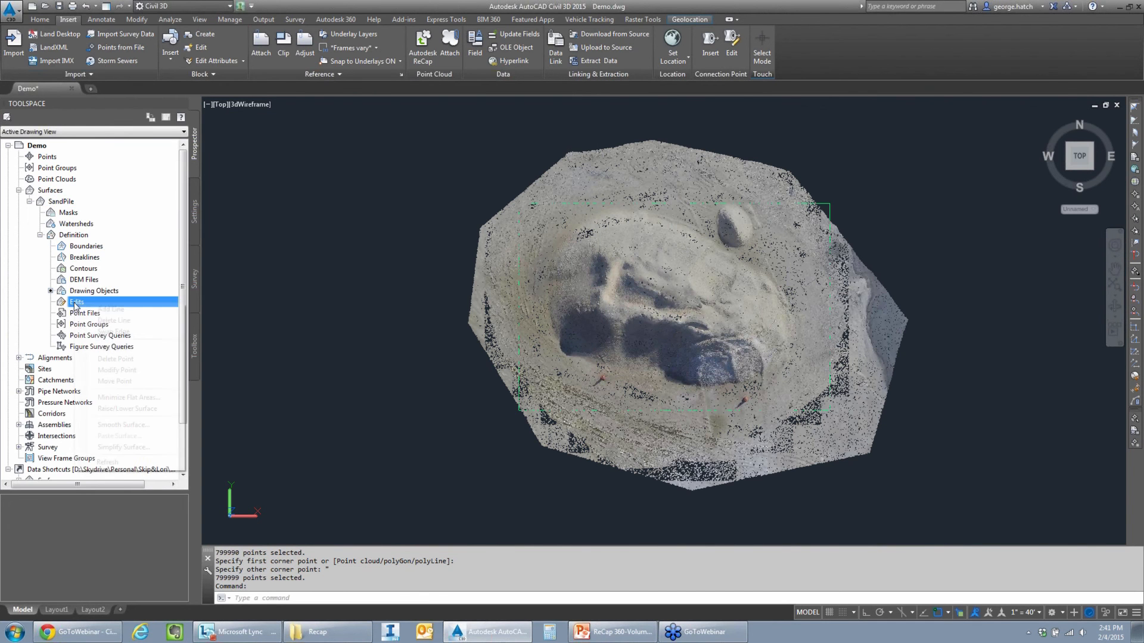
pyautogui.click(122, 448)
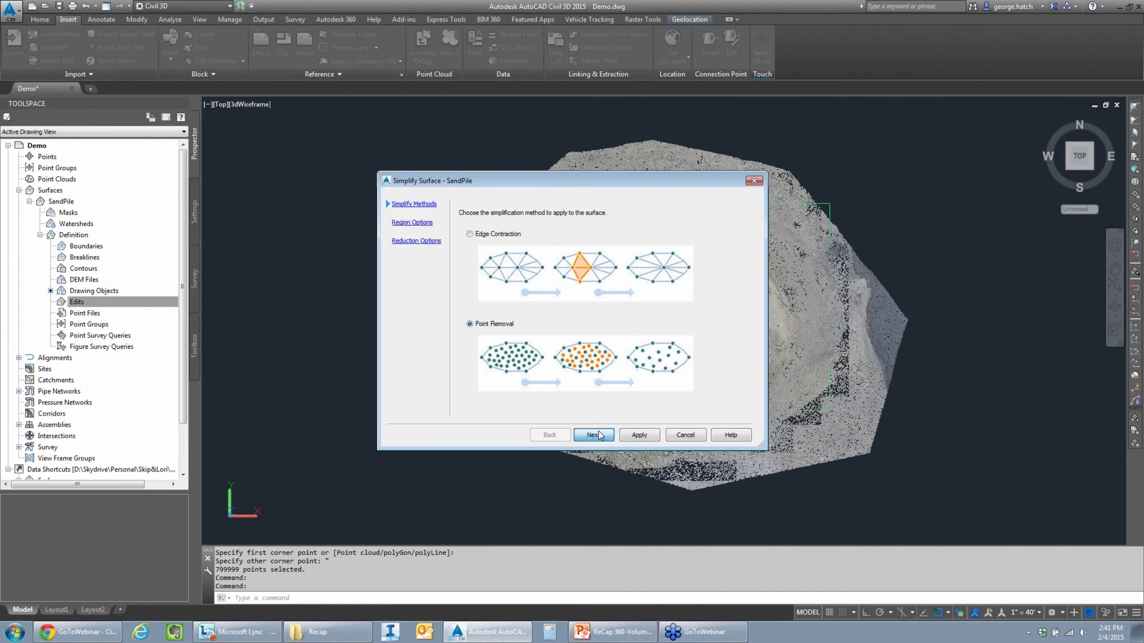
pyautogui.click(594, 435)
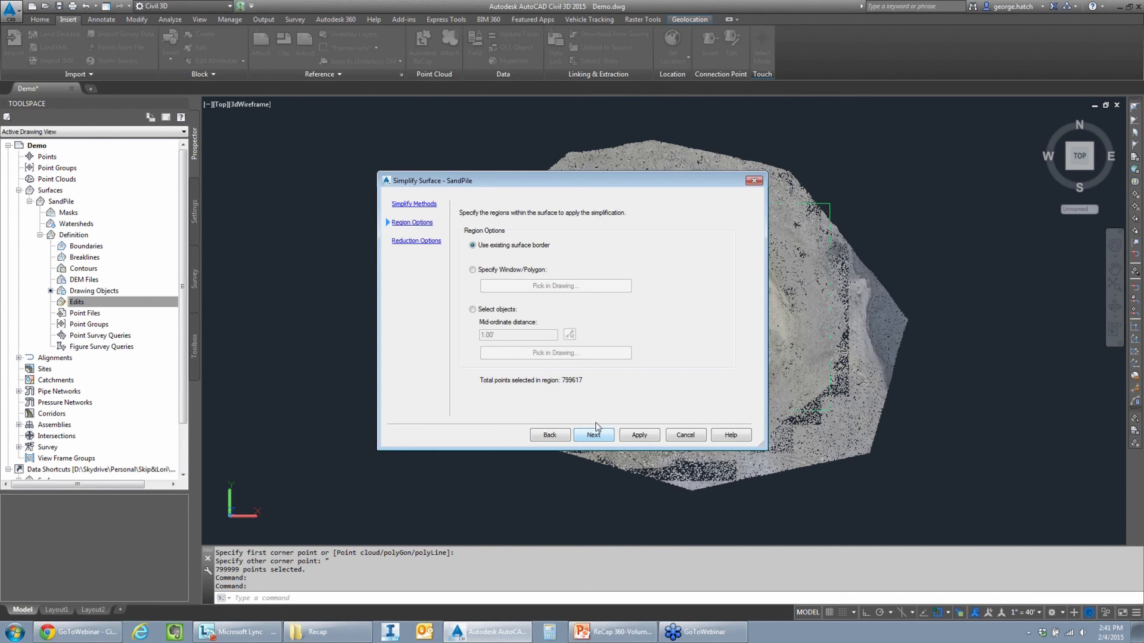
pyautogui.click(593, 435)
pyautogui.moveTo(487, 328); pyautogui.dragTo(494, 329)
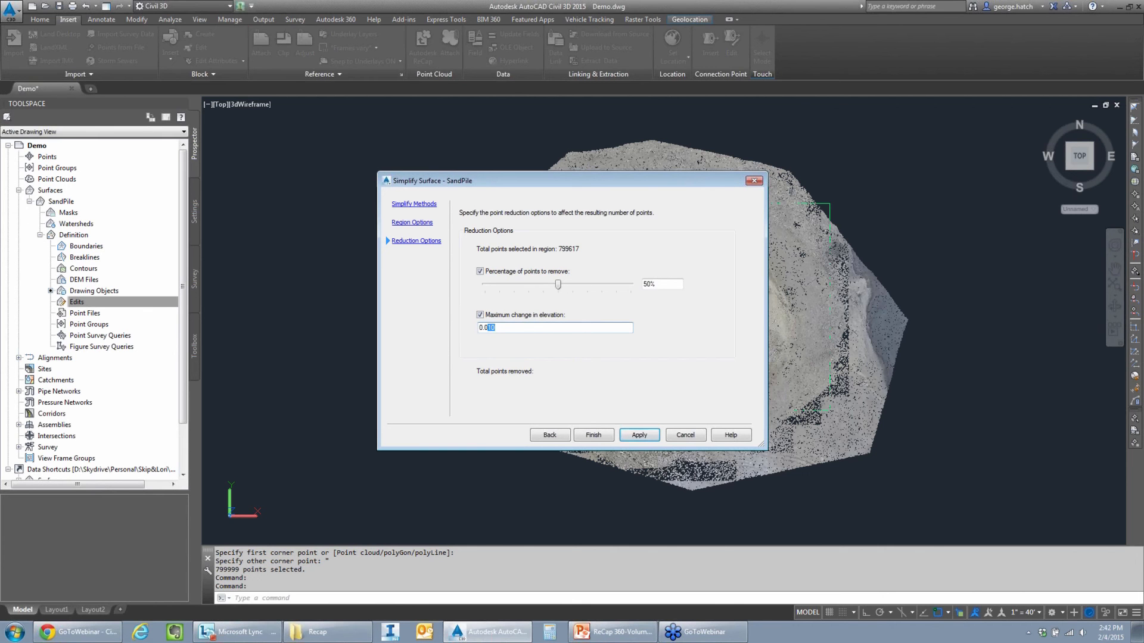
pyautogui.write('25')
pyautogui.click(593, 438)
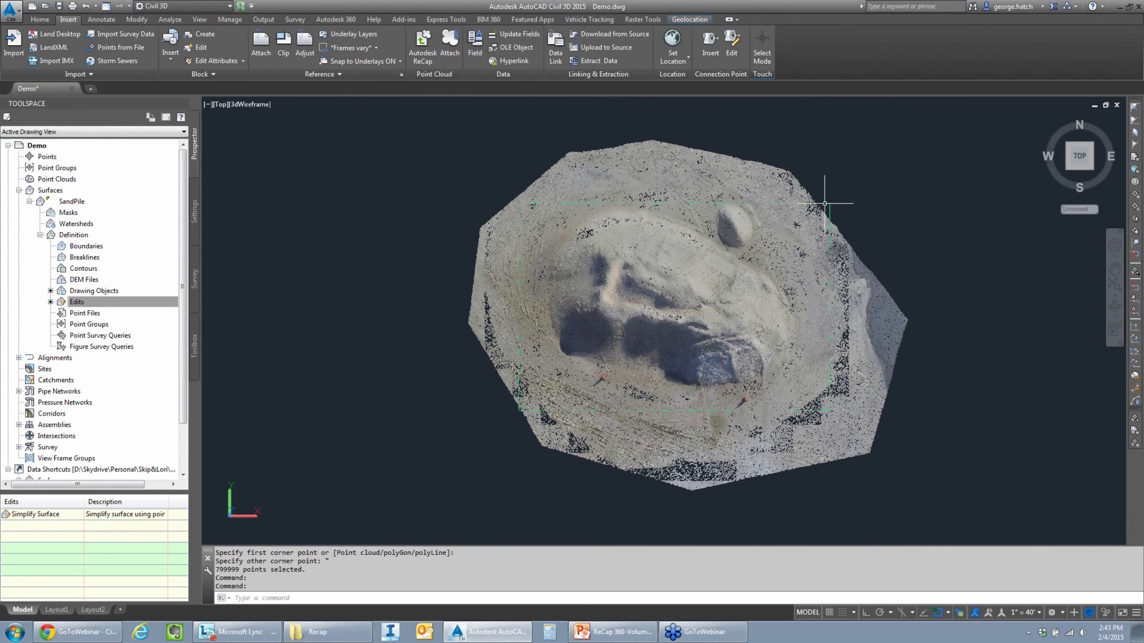
# - Check the number of points in the general statistics of the simplified SandPile surface and close its properties
pyautogui.click(72, 201)
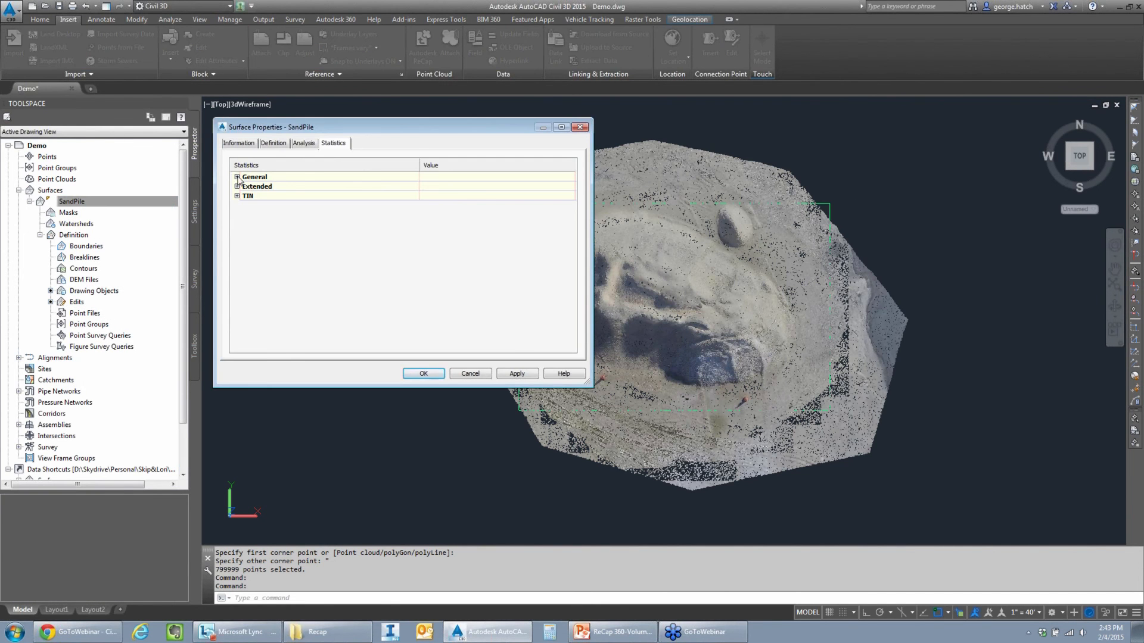
pyautogui.click(237, 177)
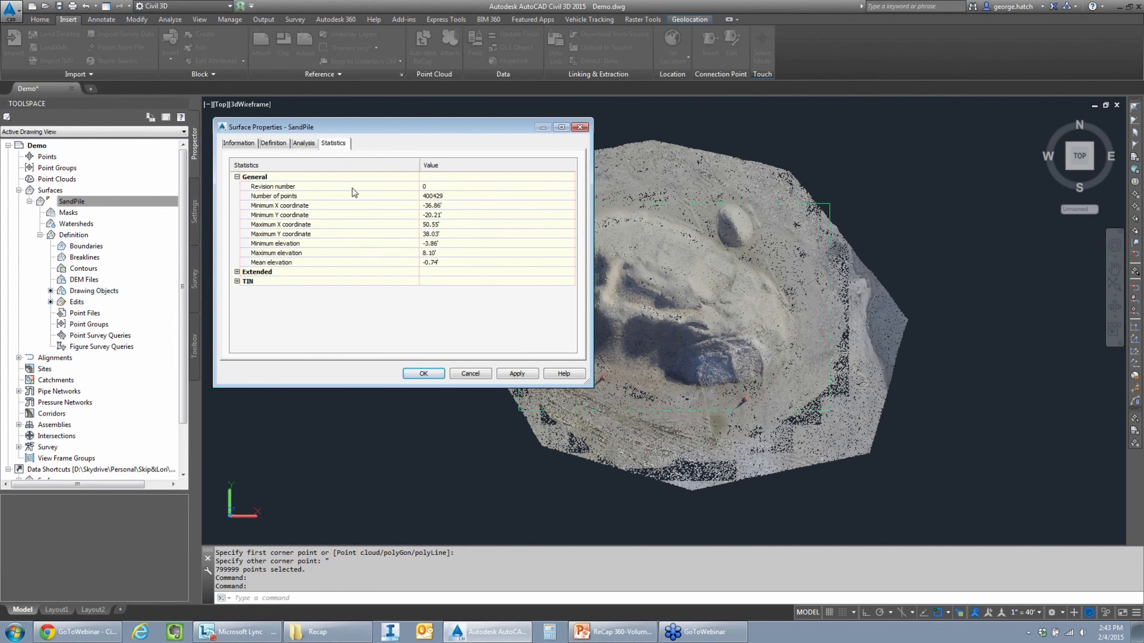
pyautogui.click(465, 196)
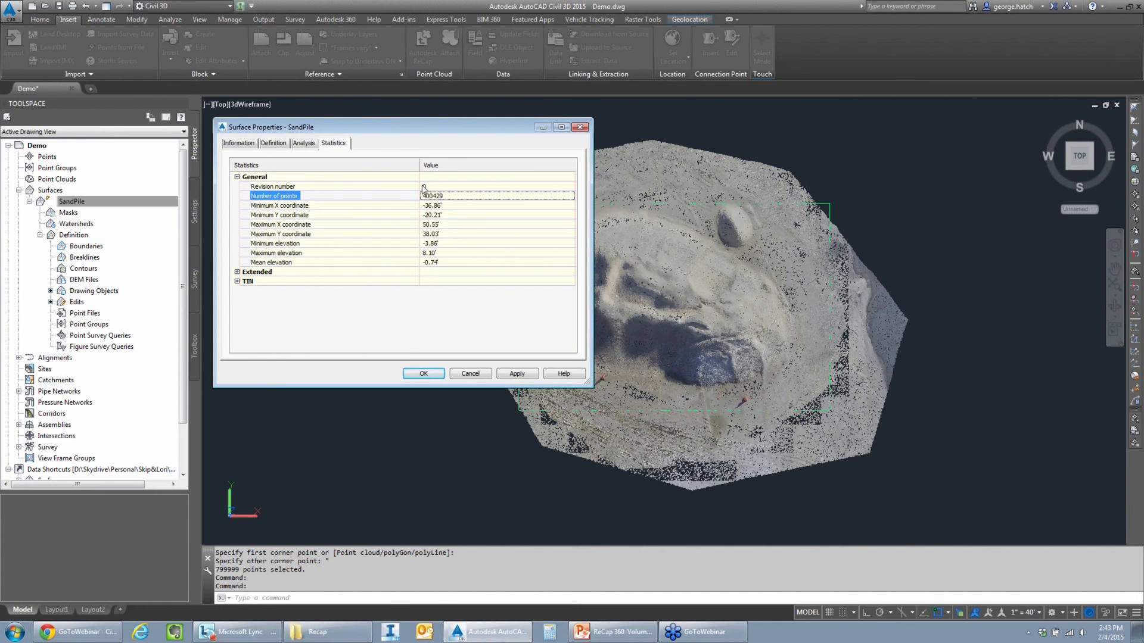
pyautogui.moveTo(449, 123); pyautogui.dragTo(443, 122)
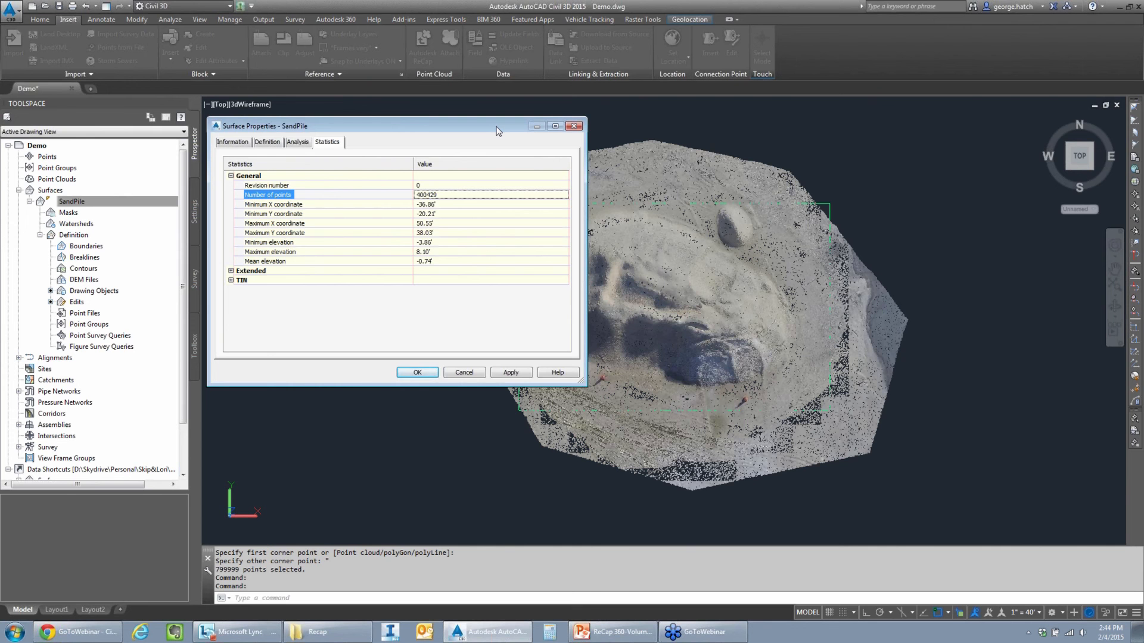
pyautogui.click(574, 127)
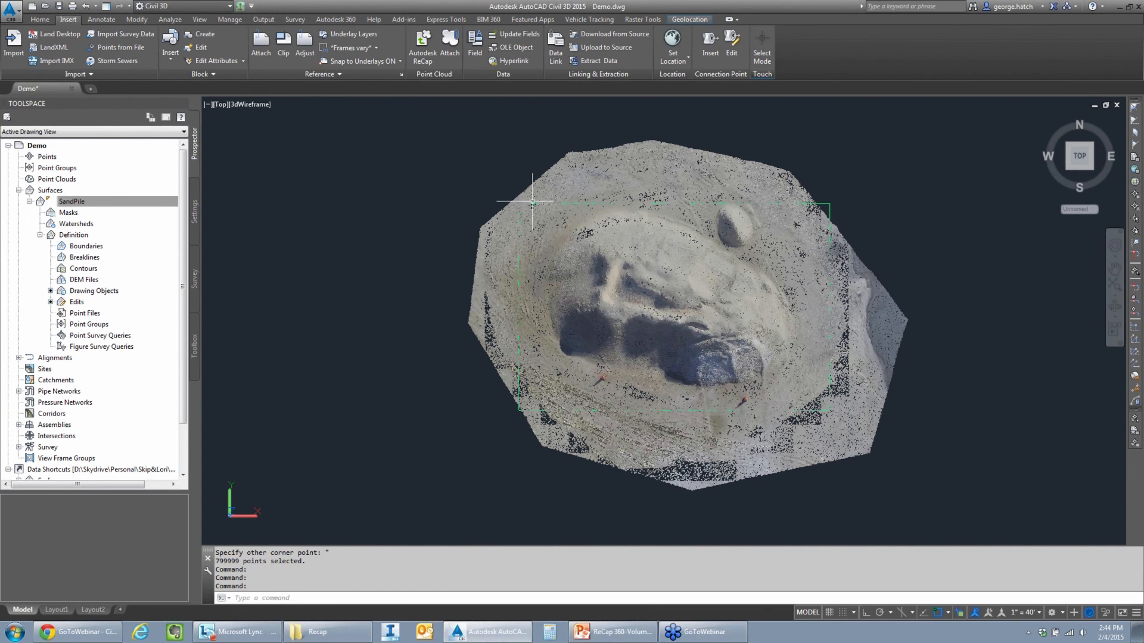
# - Collapse the SandPile surface's listing, select the point cloud and lower its level of detail to 5
pyautogui.moveTo(532, 203)
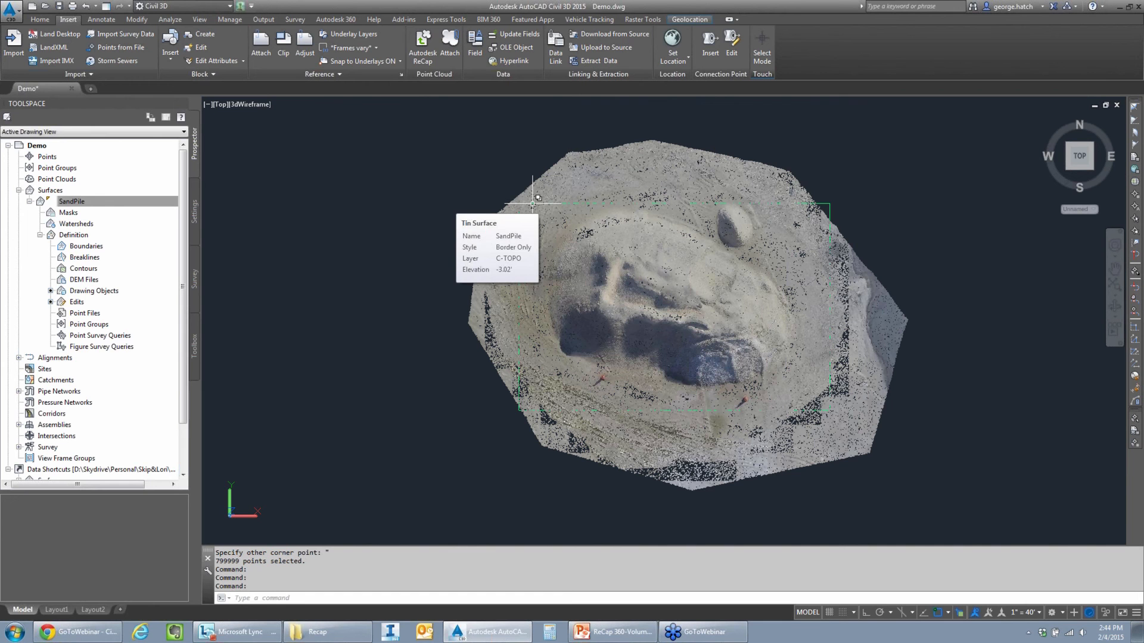
pyautogui.doubleClick(40, 203)
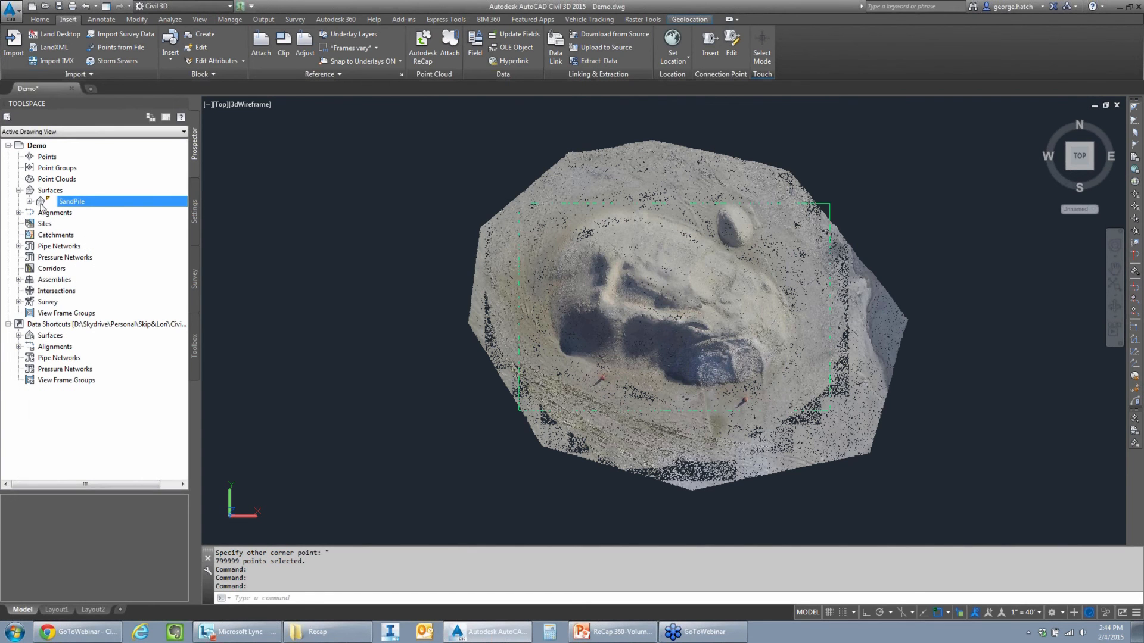
pyautogui.press('Escape')
pyautogui.click(587, 240)
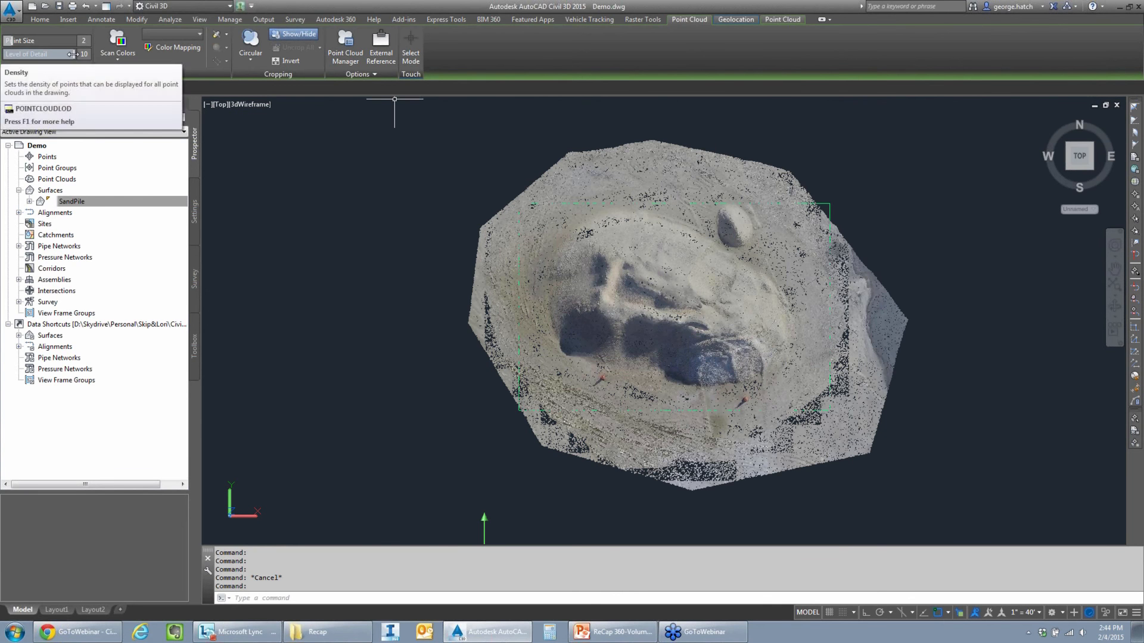
pyautogui.moveTo(62, 55); pyautogui.dragTo(24, 55)
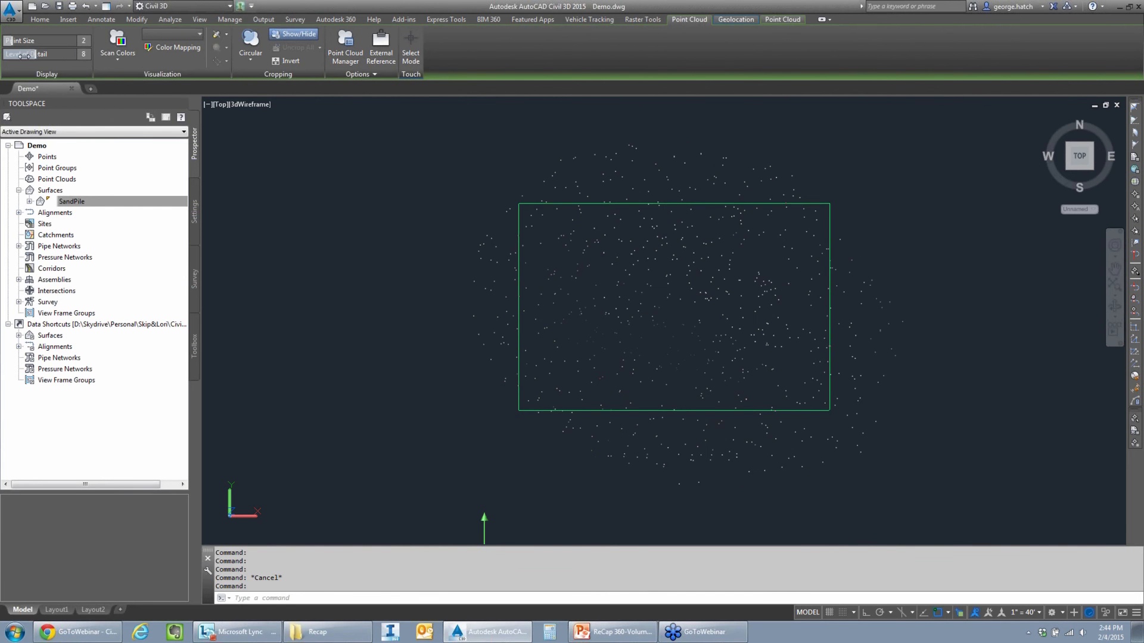
# - Examine how densely the thinned point cloud covers the stockpile, both close up and from a distance
pyautogui.scroll(7, 486, 192)
pyautogui.moveTo(685, 309); pyautogui.dragTo(481, 227, button='middle')
pyautogui.scroll(5, 566, 257)
pyautogui.scroll(-12, 573, 257)
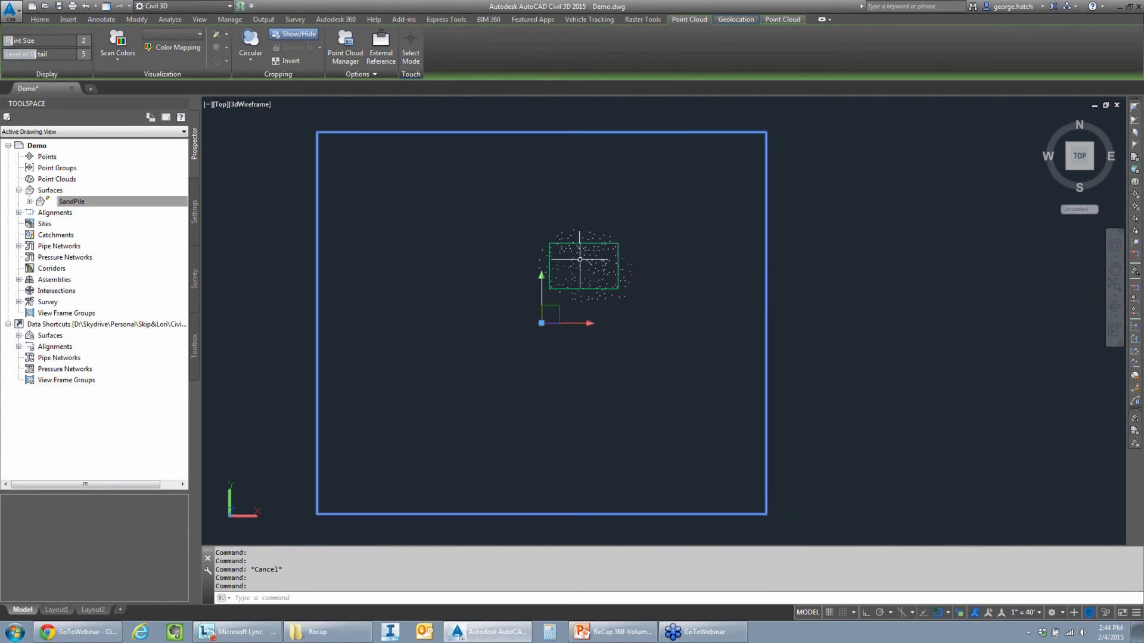
pyautogui.scroll(6, 580, 258)
pyautogui.scroll(5, 586, 265)
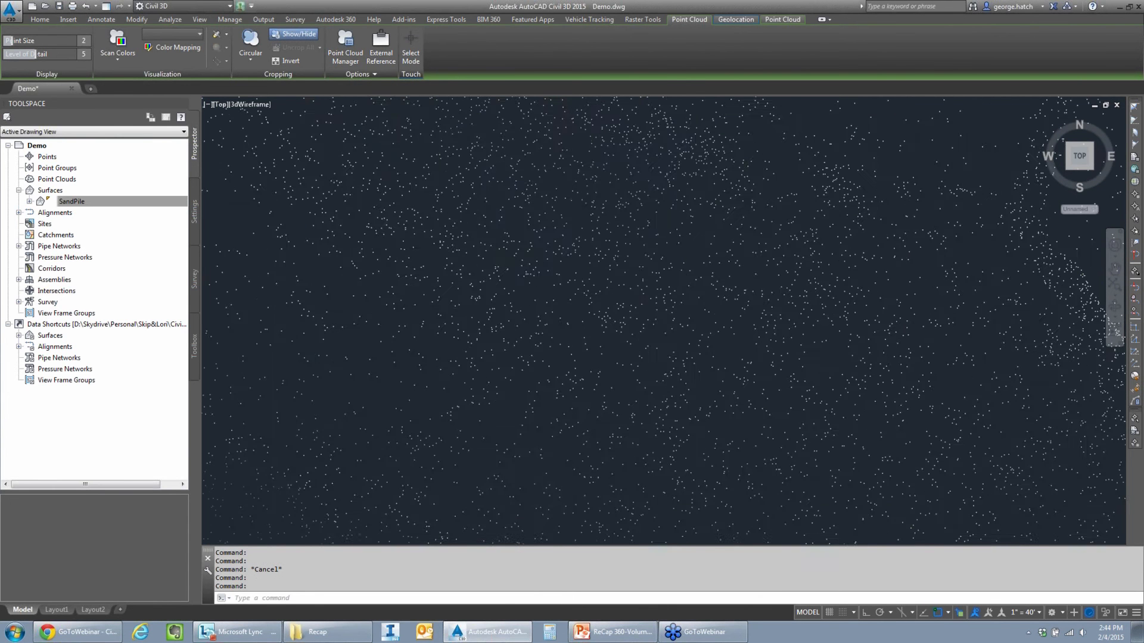
pyautogui.scroll(2, 585, 261)
pyautogui.scroll(-4, 586, 261)
pyautogui.moveTo(585, 261); pyautogui.dragTo(375, 263, button='middle')
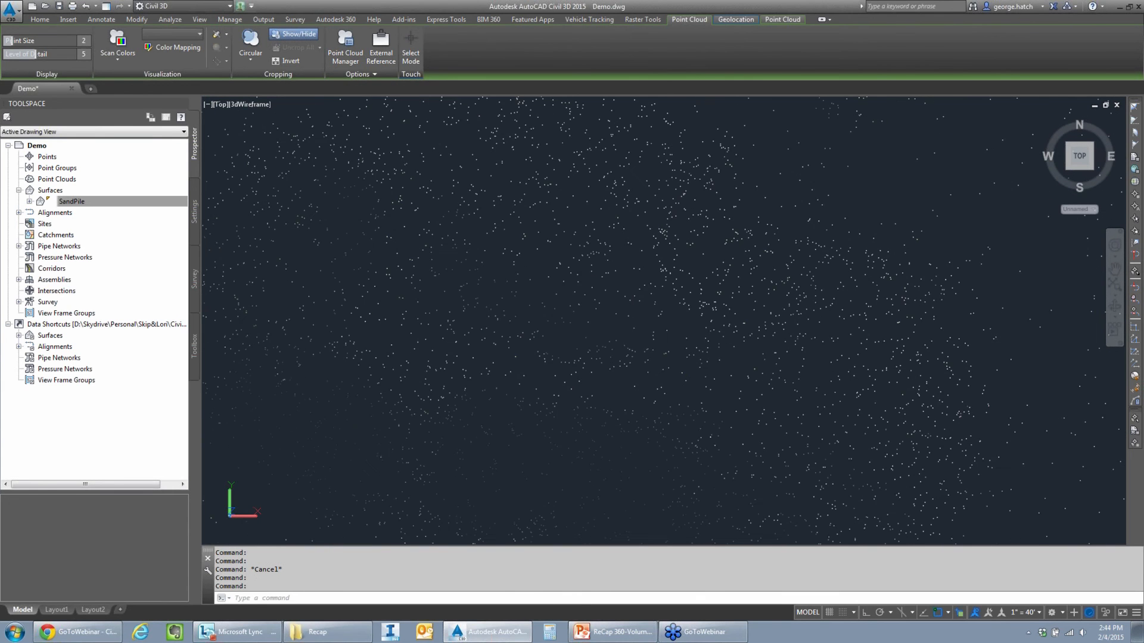
# - Set the point cloud's point size to 3 and its level of detail to 8
pyautogui.scroll(-8, 588, 262)
pyautogui.scroll(3, 589, 262)
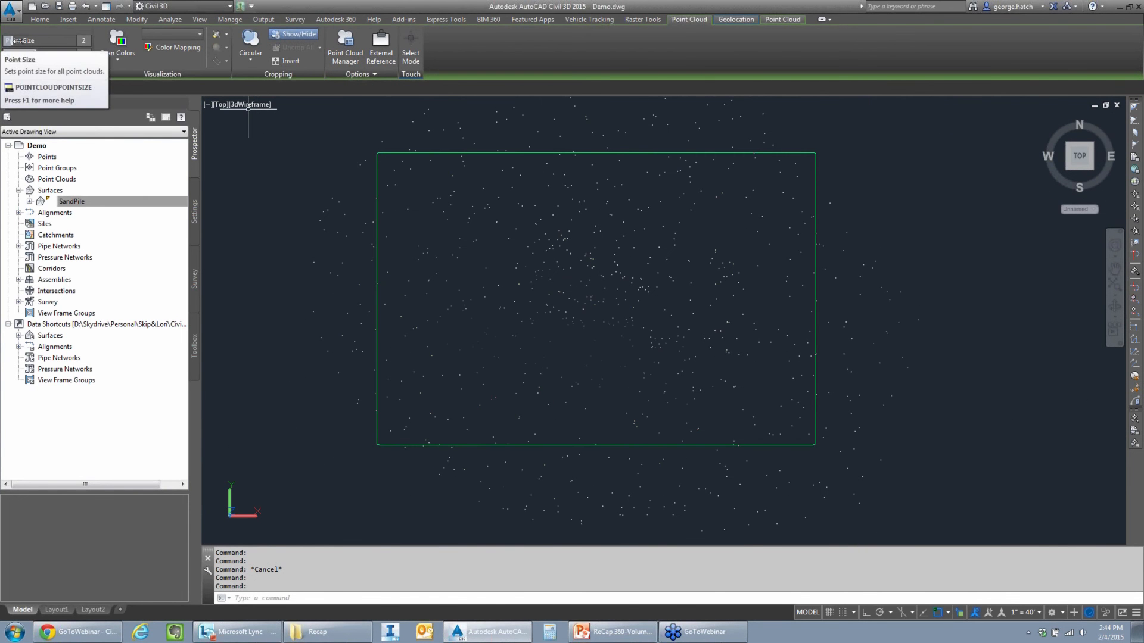
pyautogui.moveTo(32, 54); pyautogui.dragTo(75, 55)
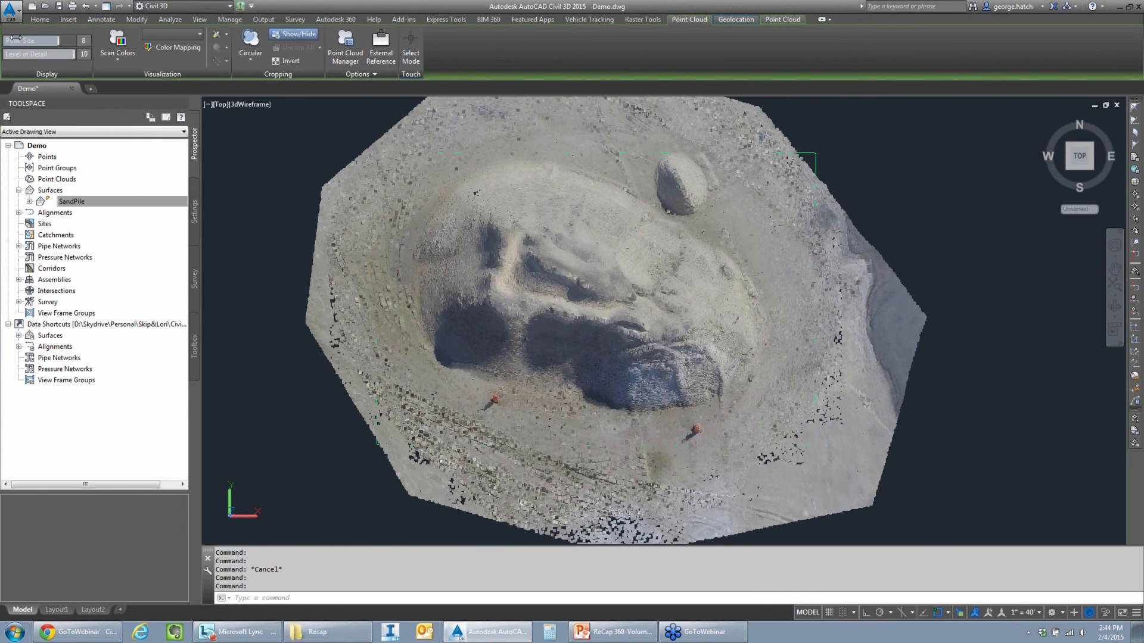
pyautogui.moveTo(16, 39); pyautogui.dragTo(47, 56)
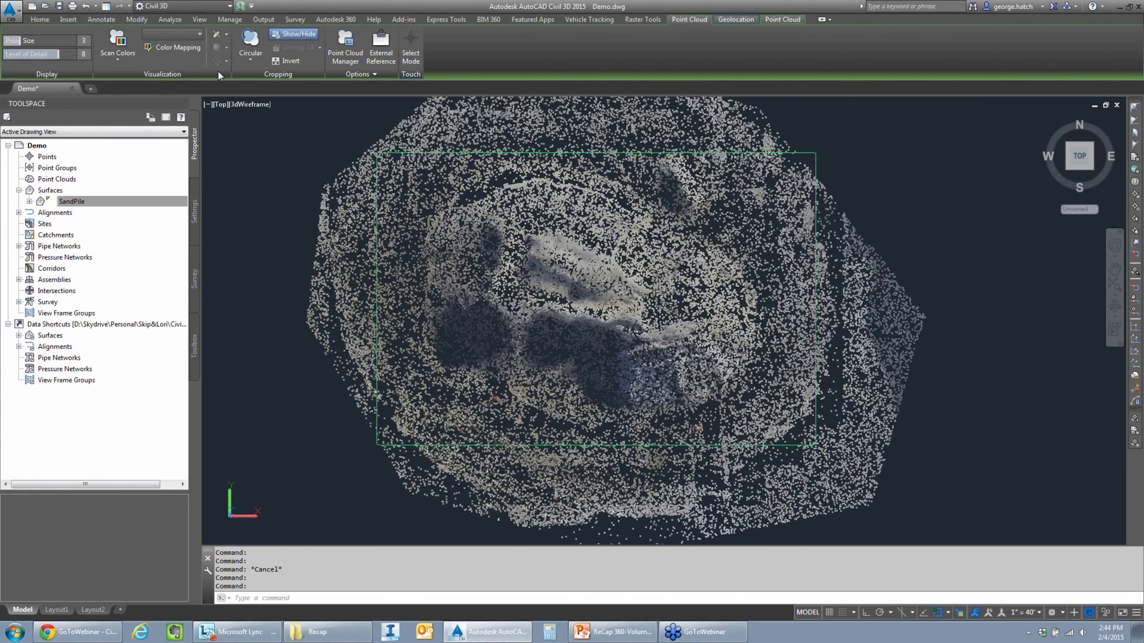
# - Color the point cloud by elevation using the Spectrum color scheme
pyautogui.click(185, 48)
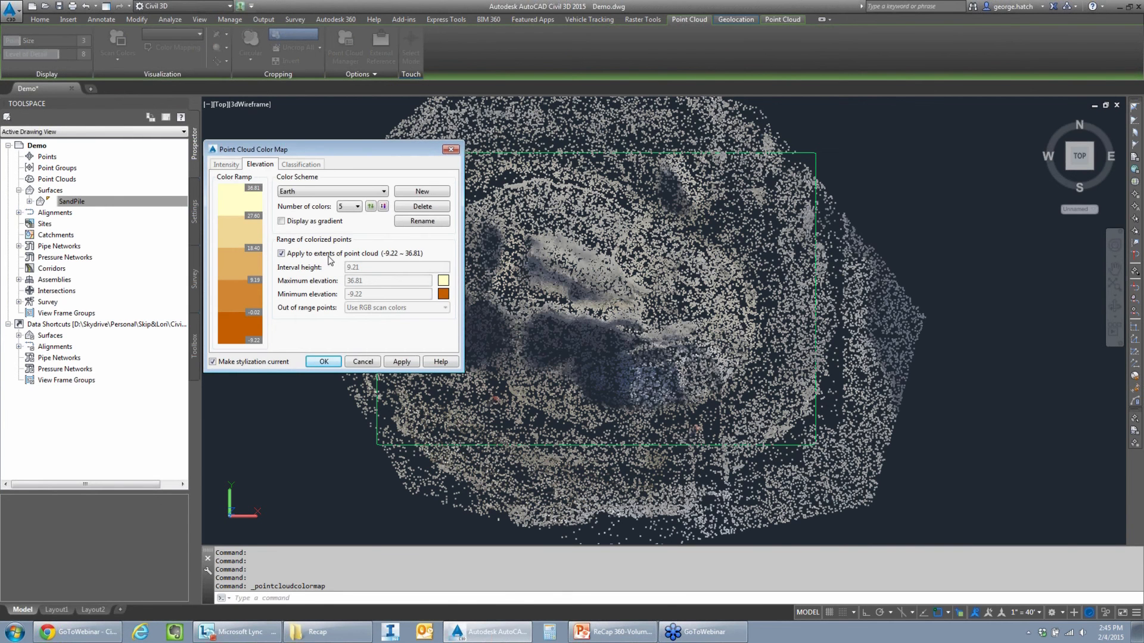
pyautogui.click(310, 191)
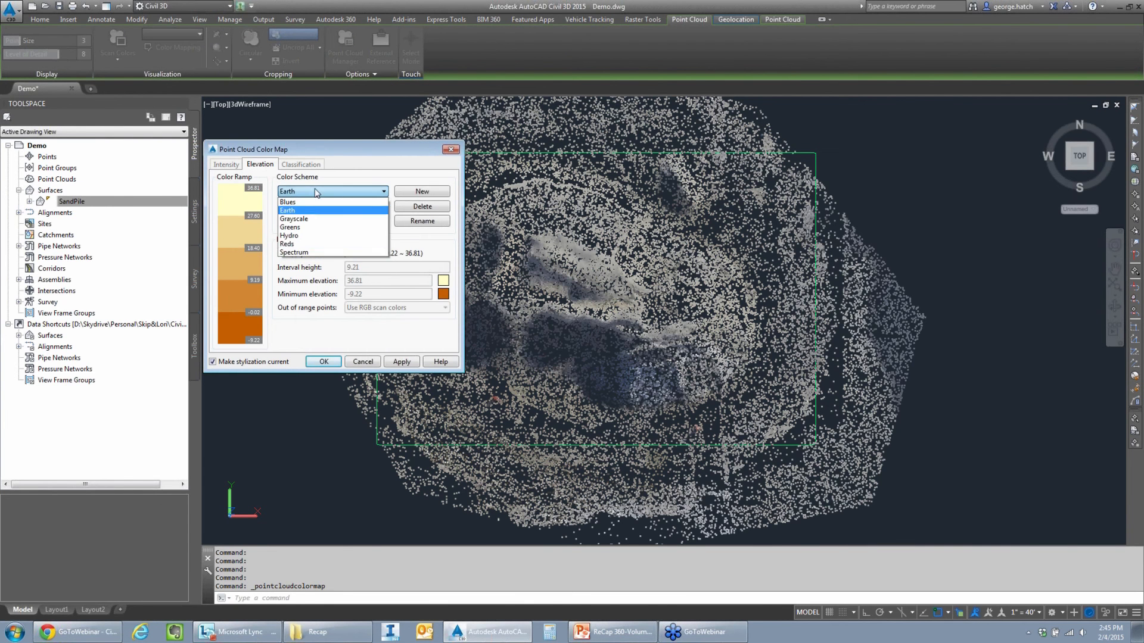
pyautogui.click(297, 252)
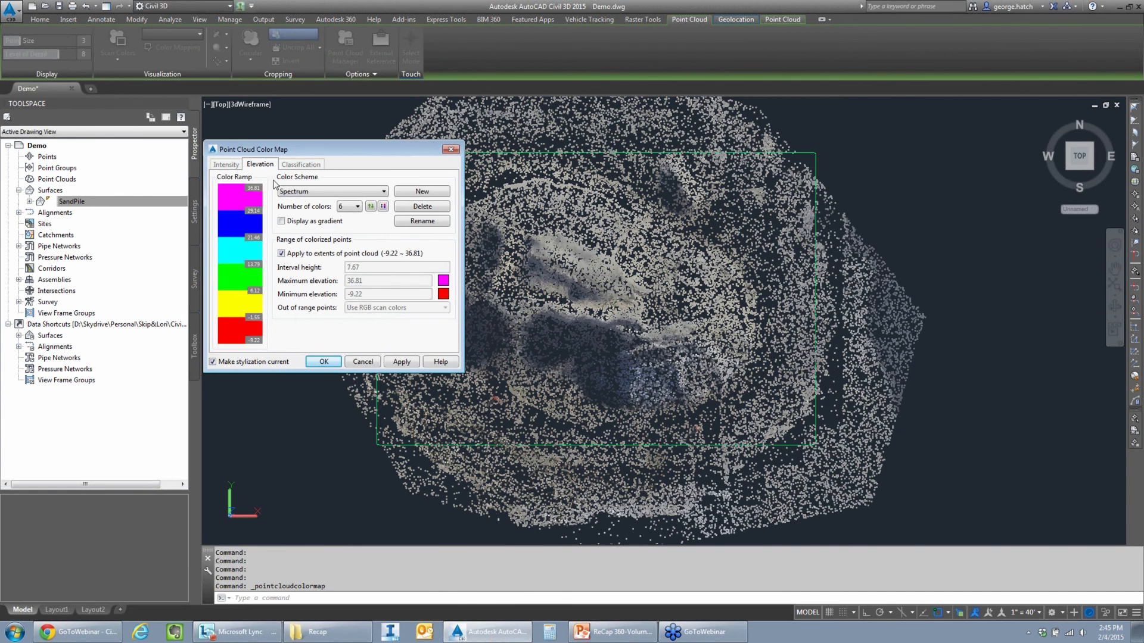
pyautogui.click(409, 364)
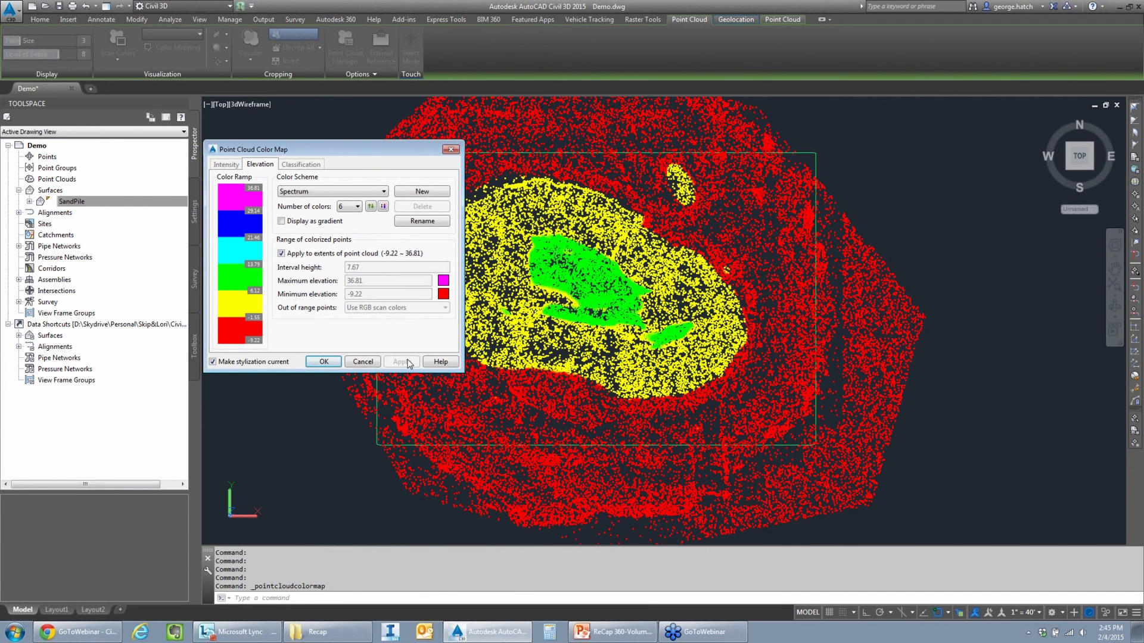
# - Stop applying the color range to the point cloud's extents, set the maximum elevation to 2.78 and accept the color map
pyautogui.click(304, 255)
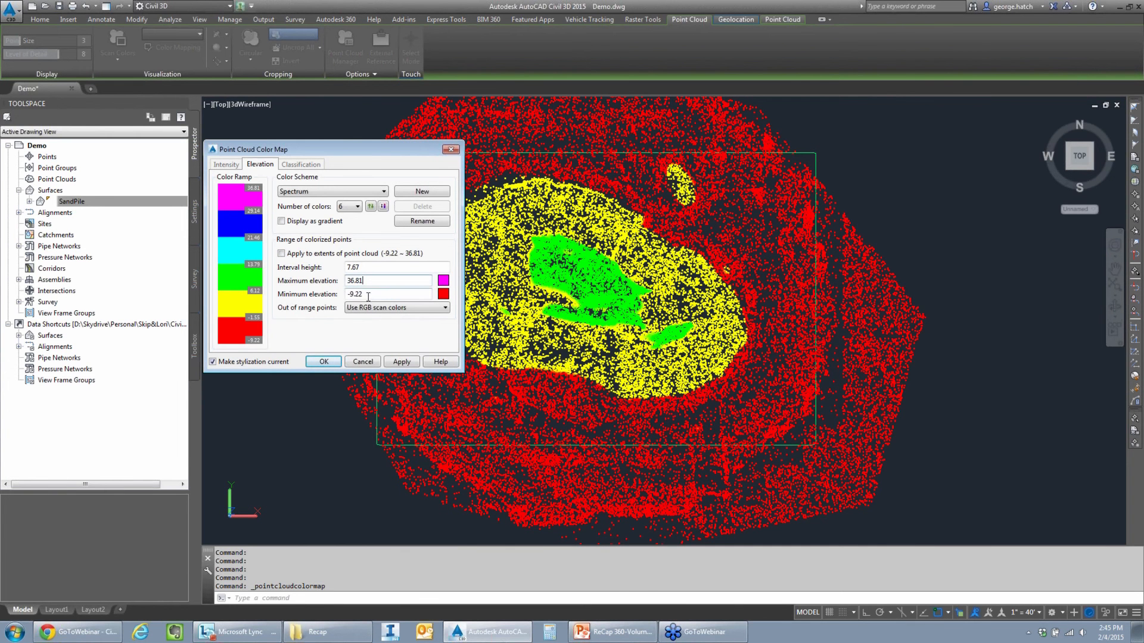
pyautogui.moveTo(368, 296); pyautogui.dragTo(351, 298)
pyautogui.click(370, 284)
pyautogui.write('2.78')
pyautogui.click(401, 362)
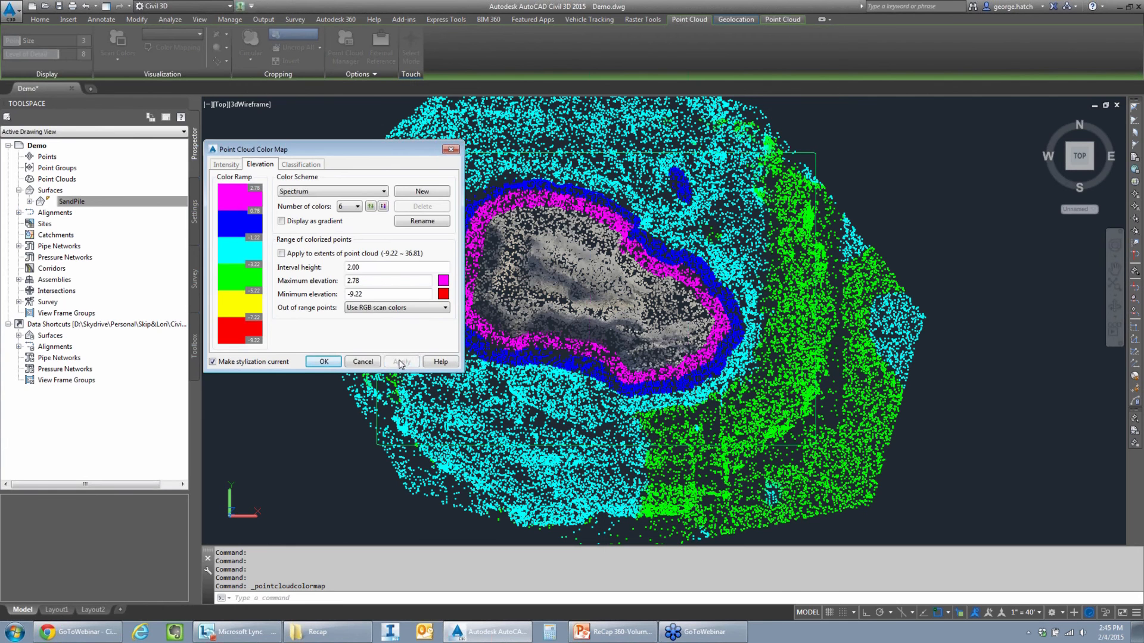
pyautogui.click(324, 363)
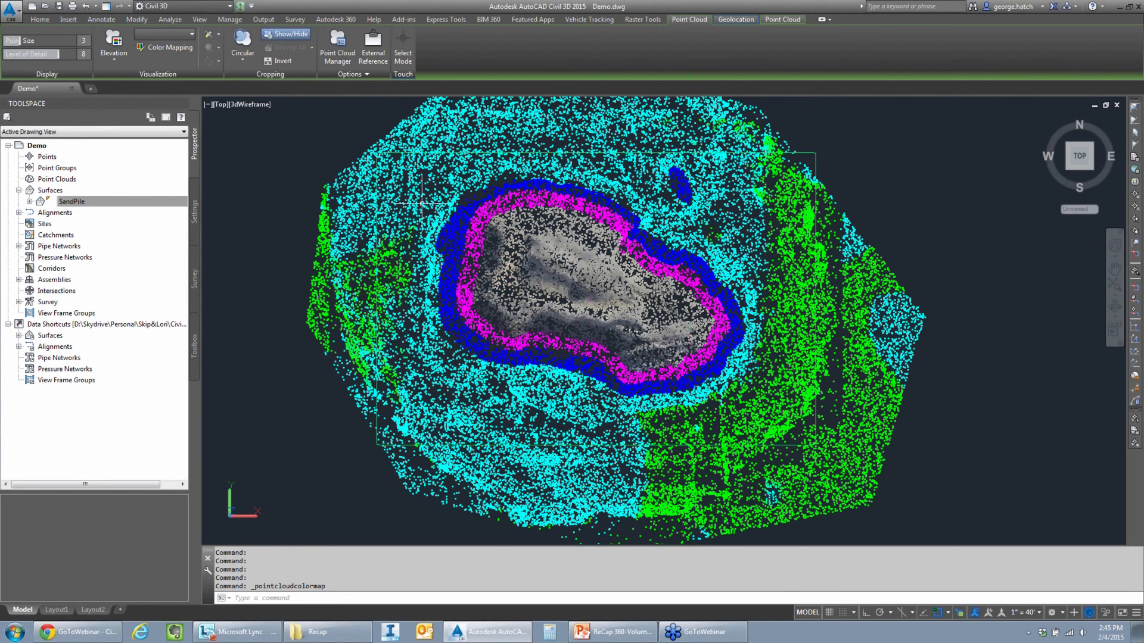
# - Draw a closed spline around the base of the stockpile, just outside the blue elevation band
pyautogui.write('s')
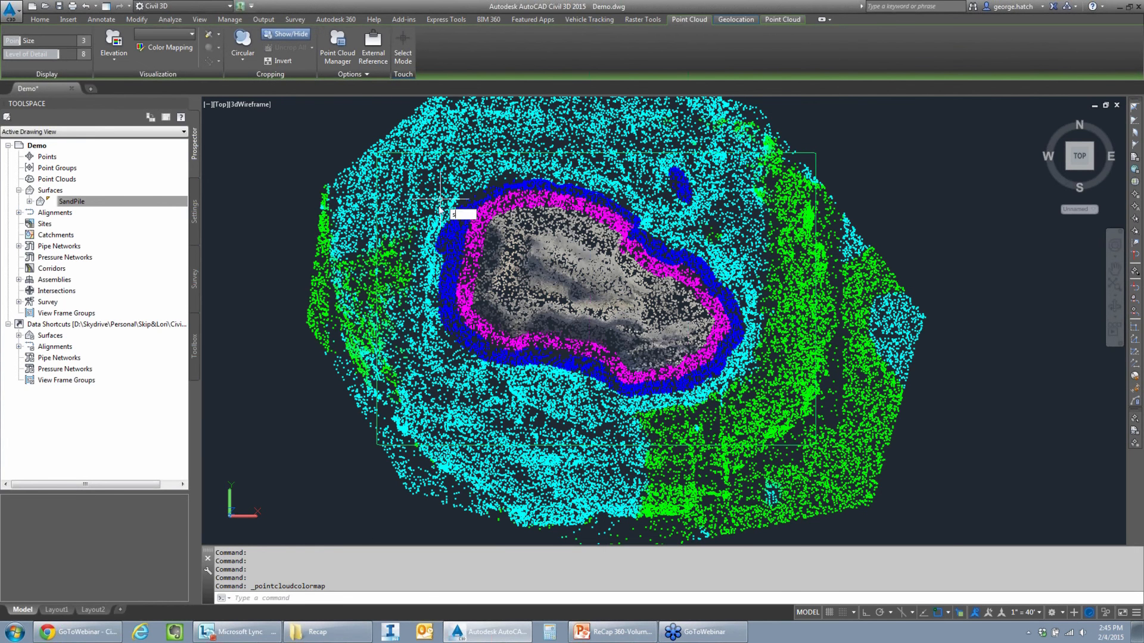
pyautogui.write('pl')
pyautogui.press('Return')
pyautogui.click(420, 238)
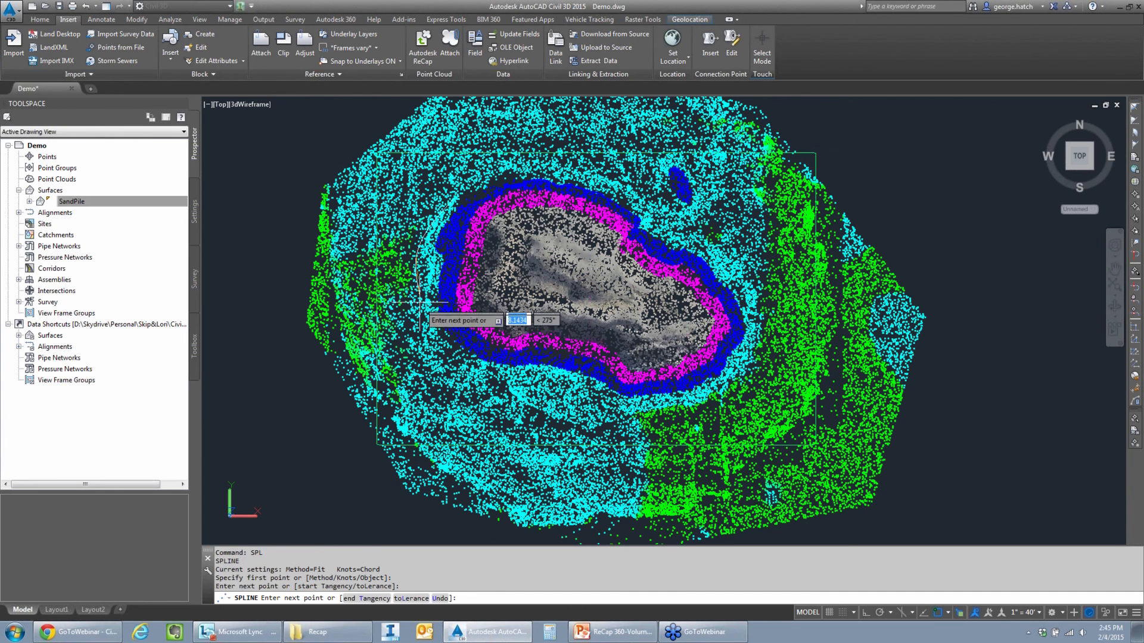
pyautogui.click(438, 369)
pyautogui.click(536, 424)
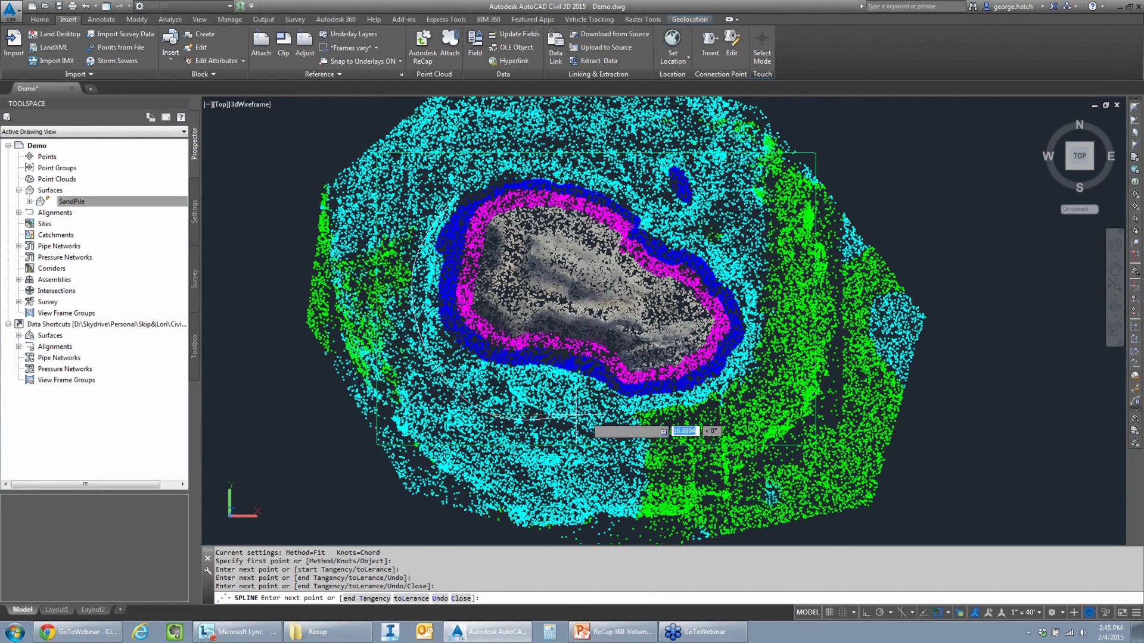
pyautogui.click(647, 416)
pyautogui.click(728, 391)
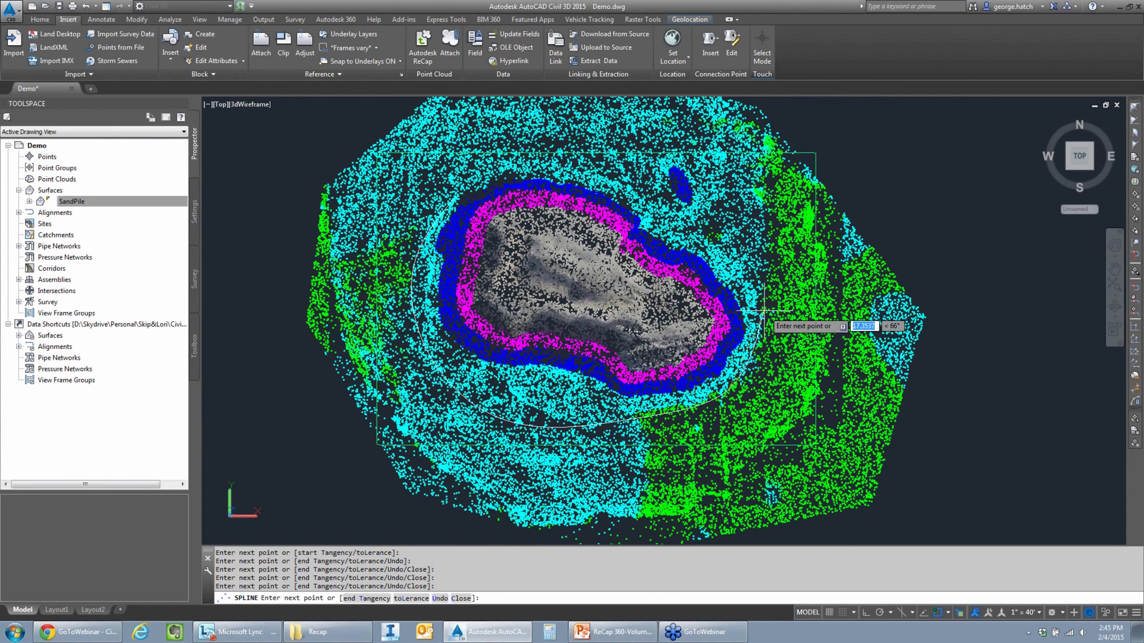
pyautogui.click(763, 311)
pyautogui.click(694, 220)
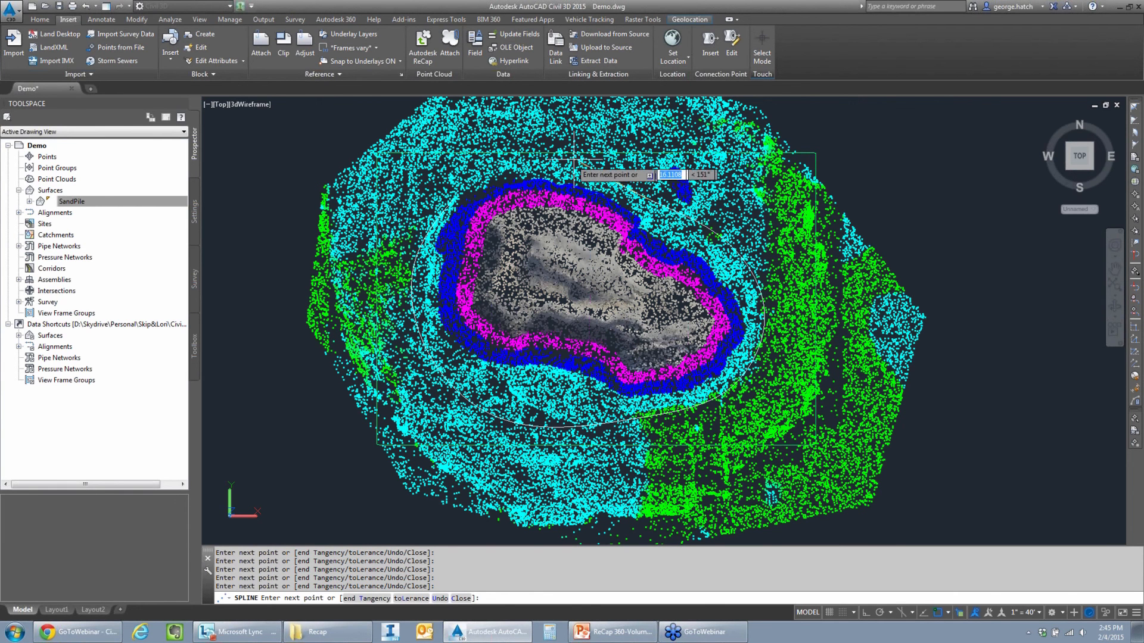
pyautogui.write('c')
pyautogui.press('Return')
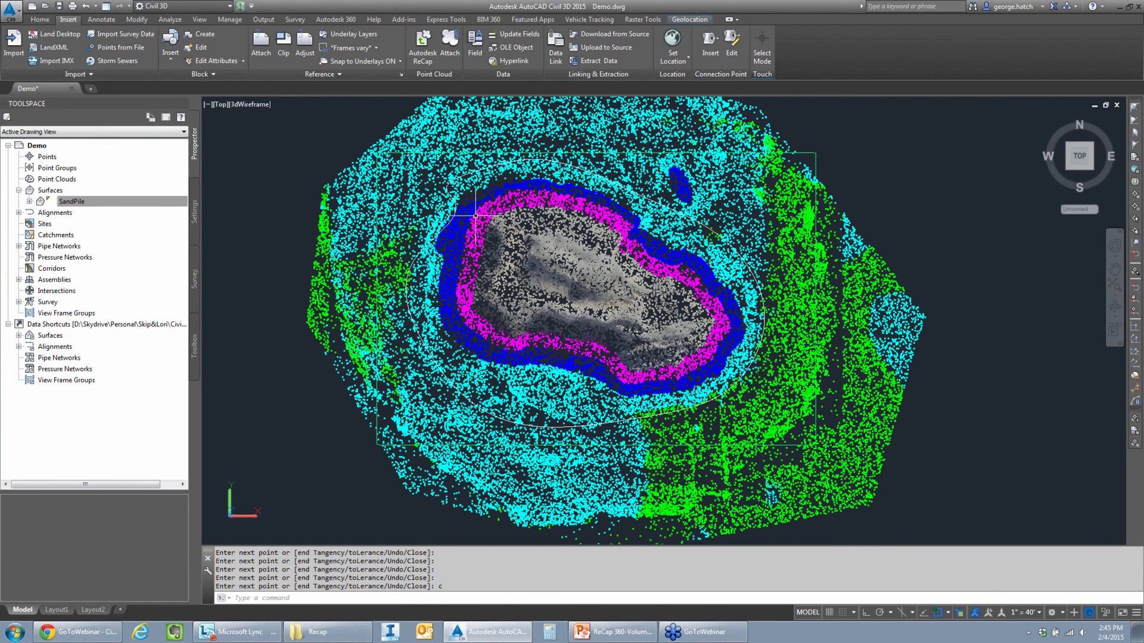
# - Lower the point cloud's level of detail to 3 and move the spline's kinked upper-left fit point outward to smooth the outline
pyautogui.click(480, 210)
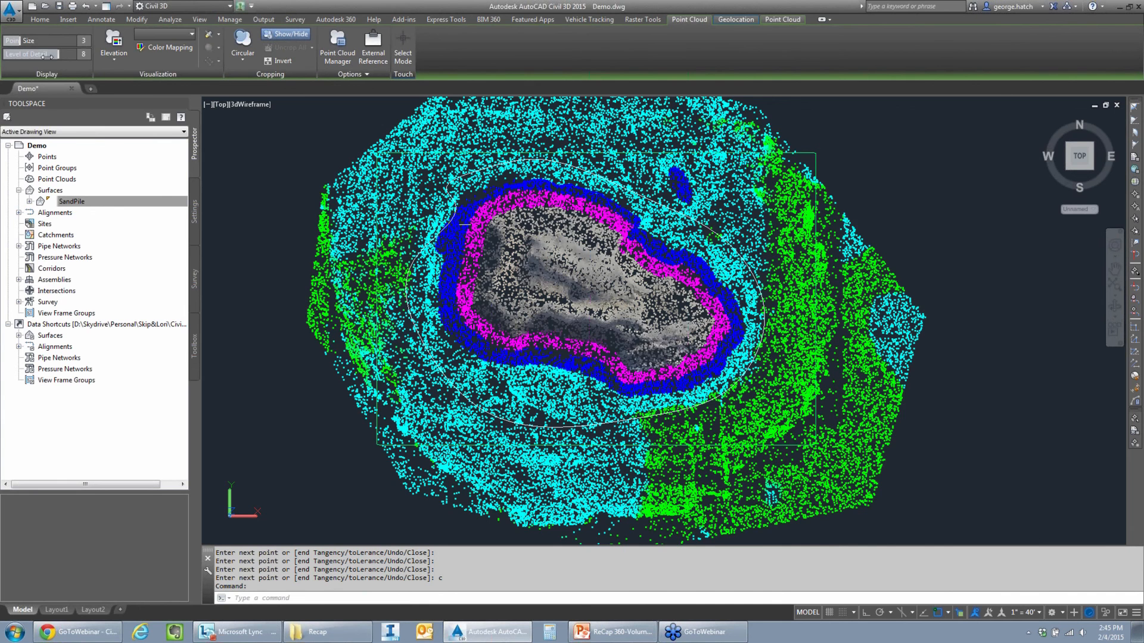
pyautogui.moveTo(22, 54); pyautogui.dragTo(21, 53)
pyautogui.click(455, 208)
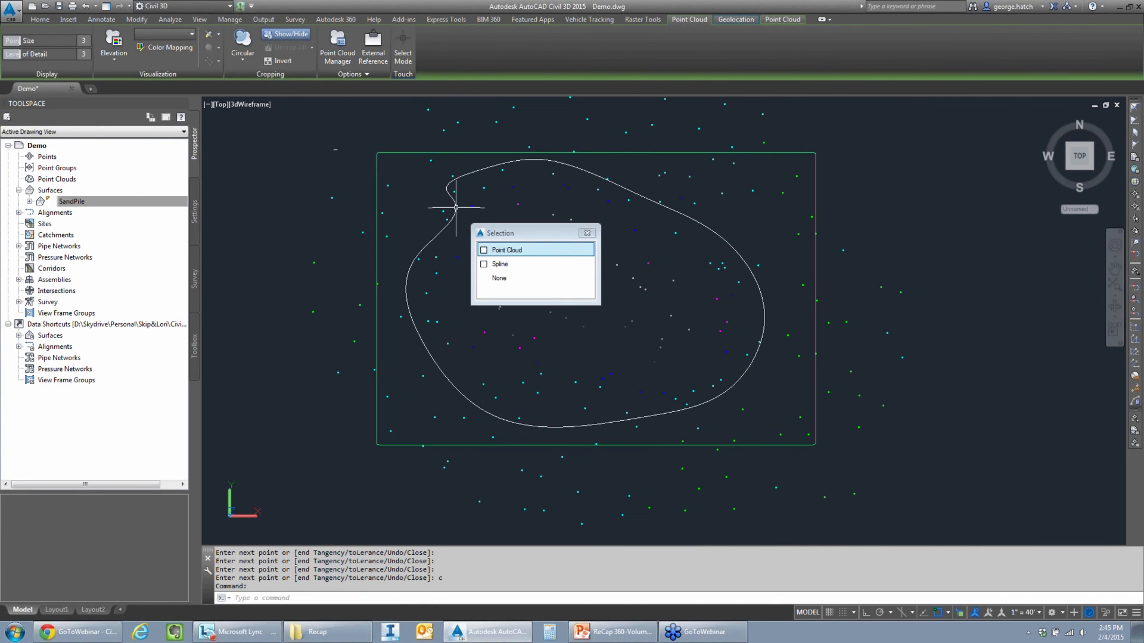
pyautogui.click(501, 264)
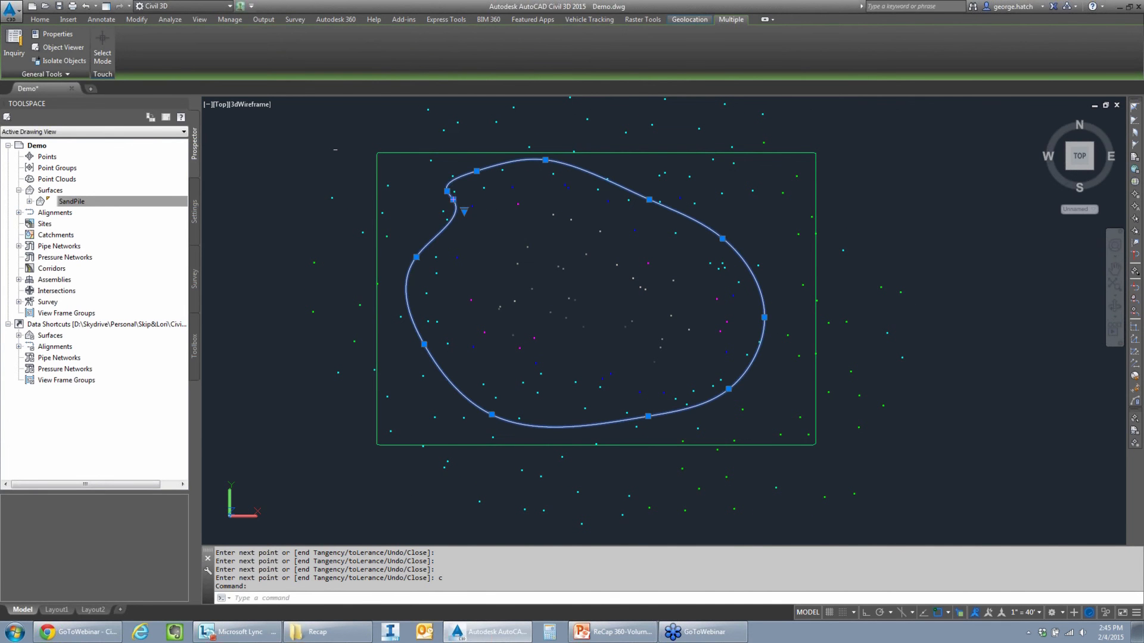
pyautogui.click(453, 199)
pyautogui.click(439, 217)
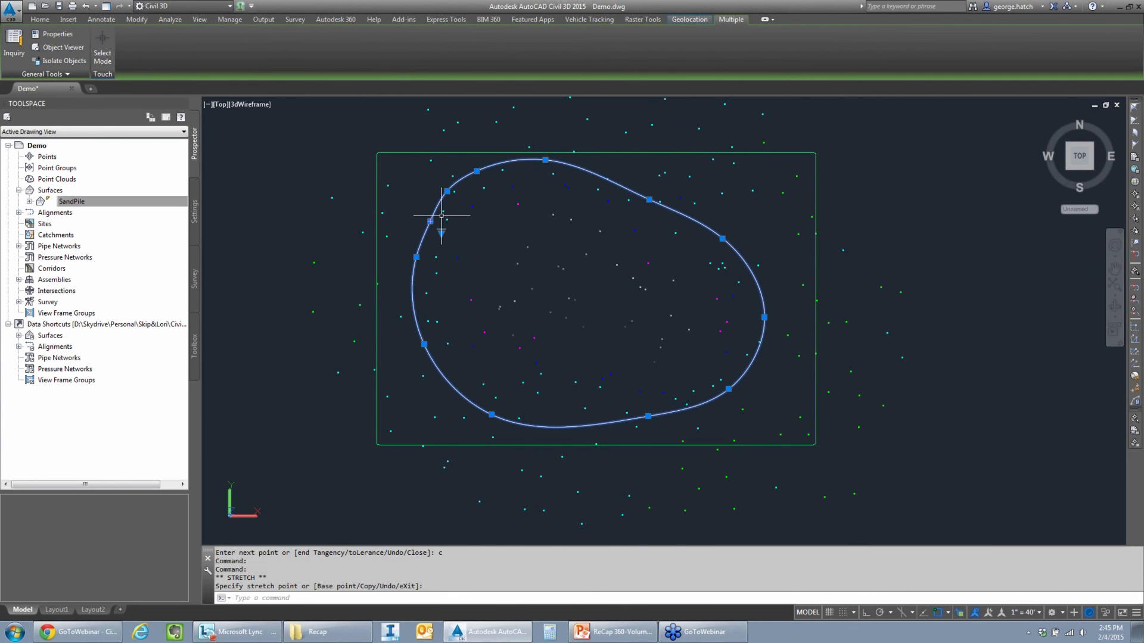
# - Convert the closed spline into a polyline with Edit Polyline, using a precision of 10
pyautogui.write('PE')
pyautogui.press('Return')
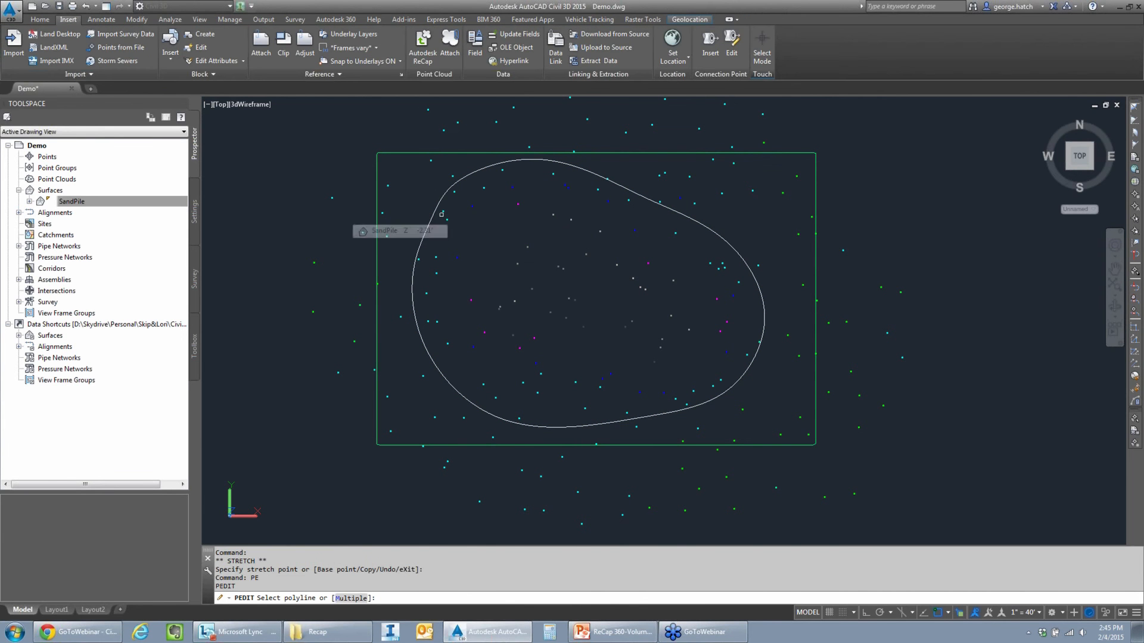
pyautogui.click(435, 210)
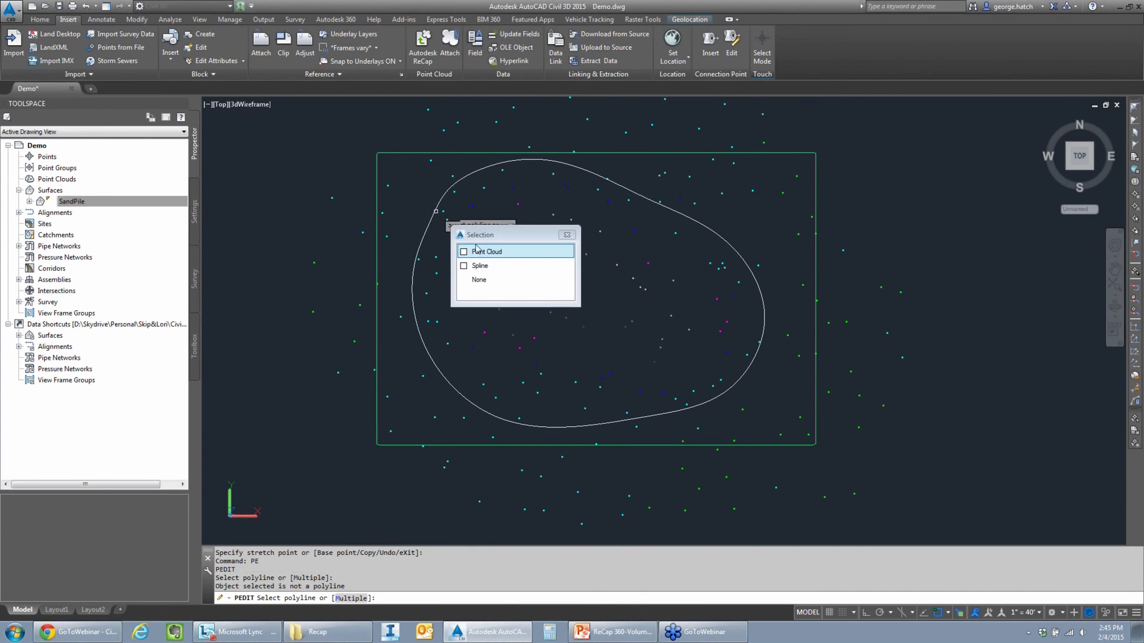
pyautogui.click(479, 266)
pyautogui.press('Return')
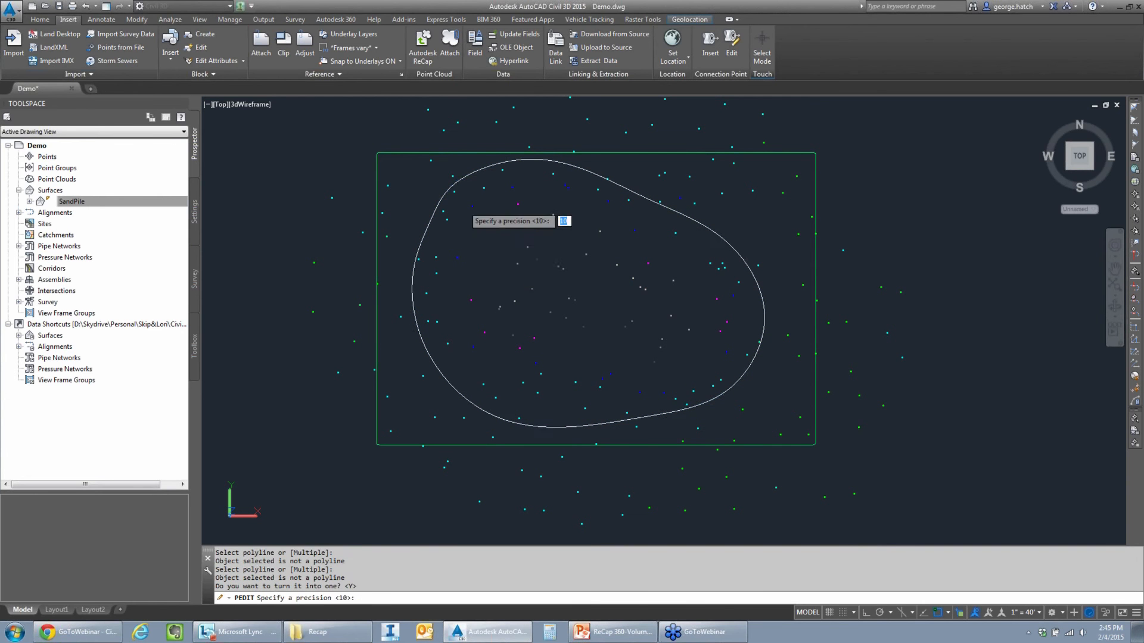
pyautogui.press('Return')
pyautogui.press('Return')
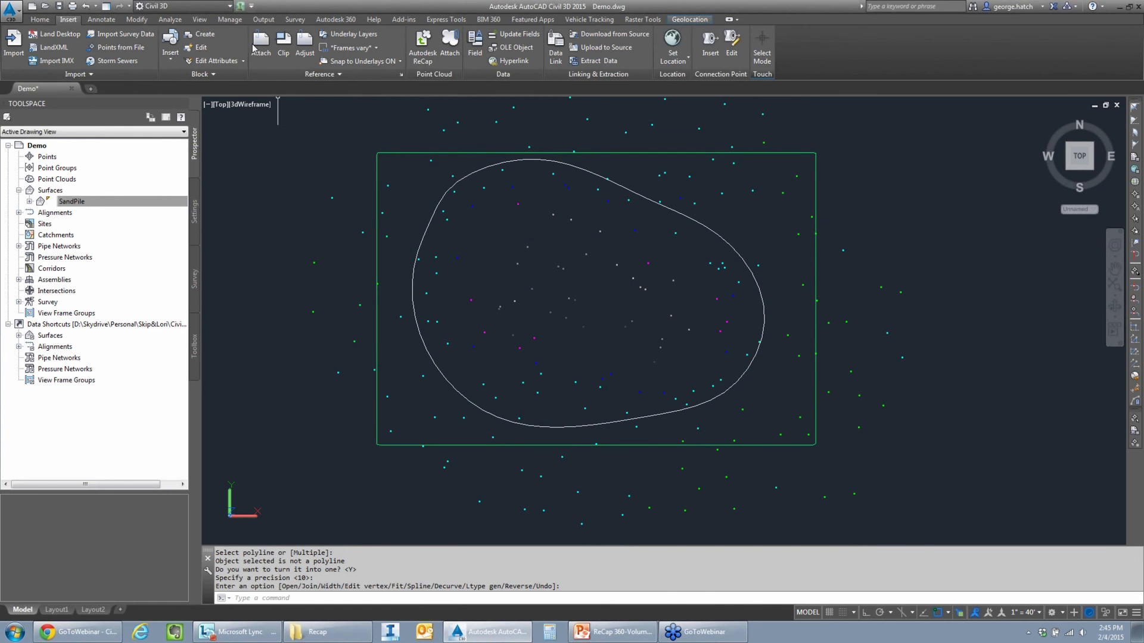
# - Create a feature line from the outline polyline in Site 1, taking elevations from the SandPile surface with intermediate grade break points
pyautogui.click(42, 19)
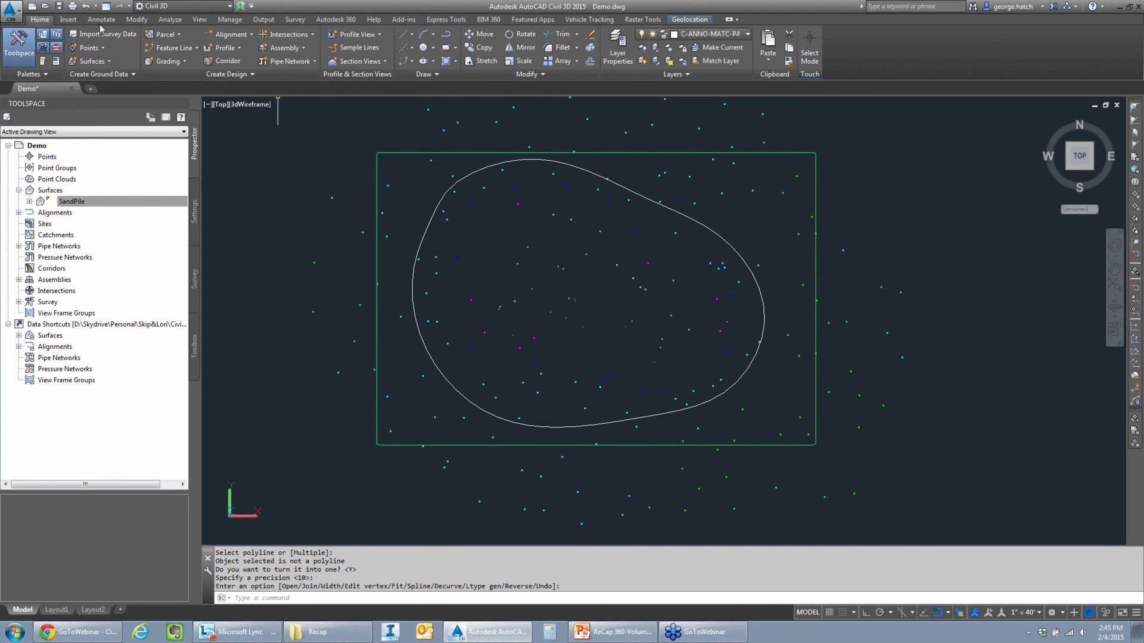
pyautogui.click(173, 48)
pyautogui.click(128, 90)
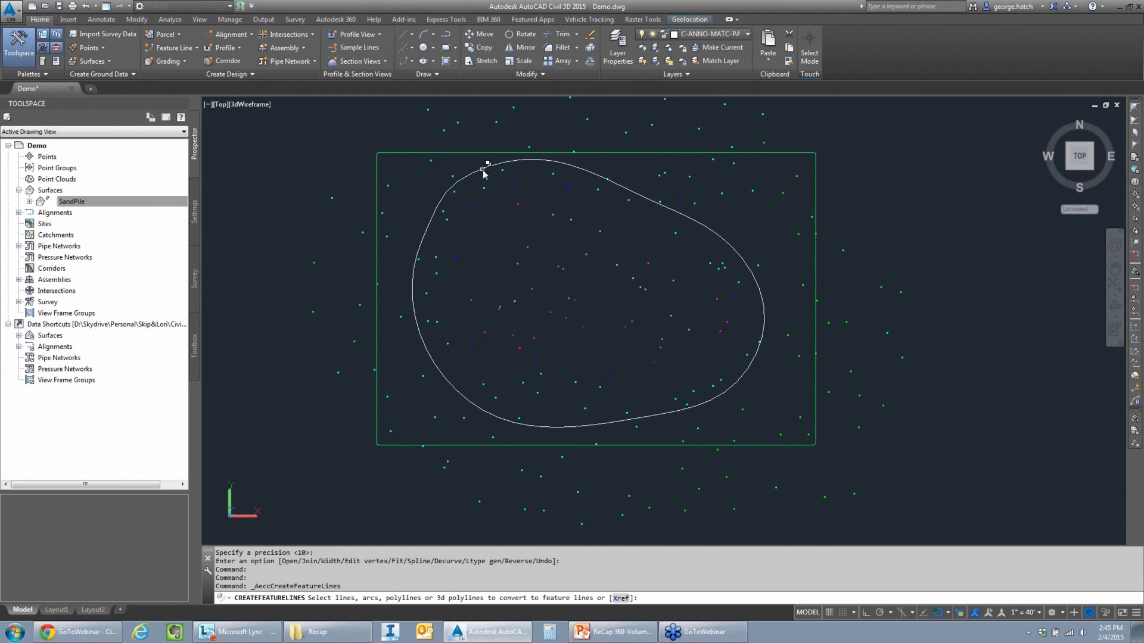
pyautogui.click(483, 170)
pyautogui.click(541, 225)
pyautogui.click(479, 171)
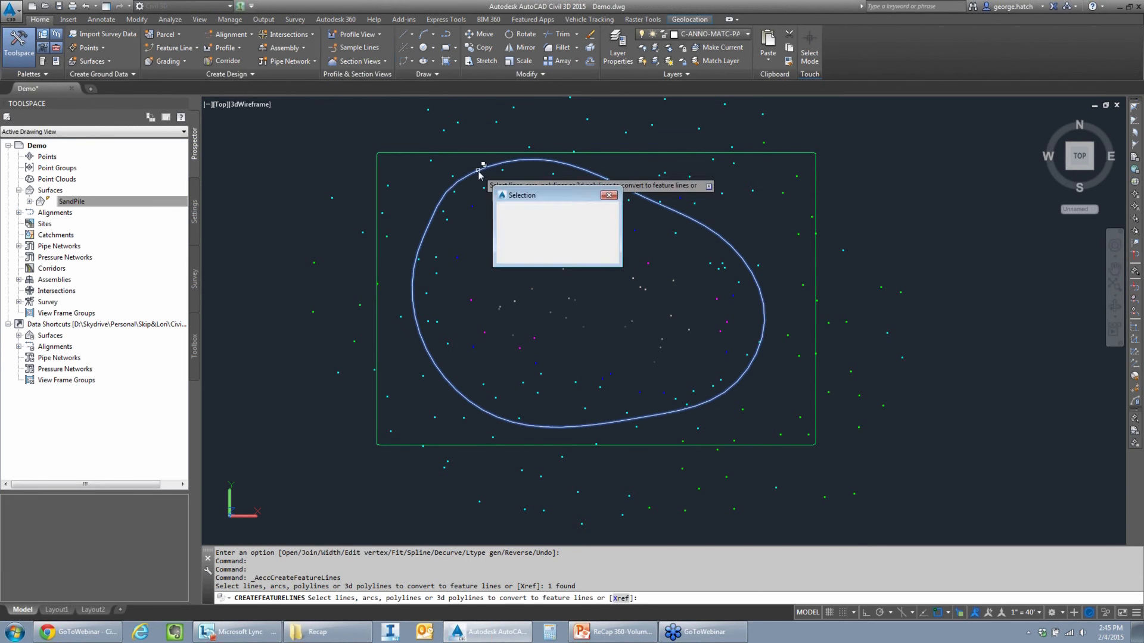
pyautogui.click(523, 208)
pyautogui.press('Return')
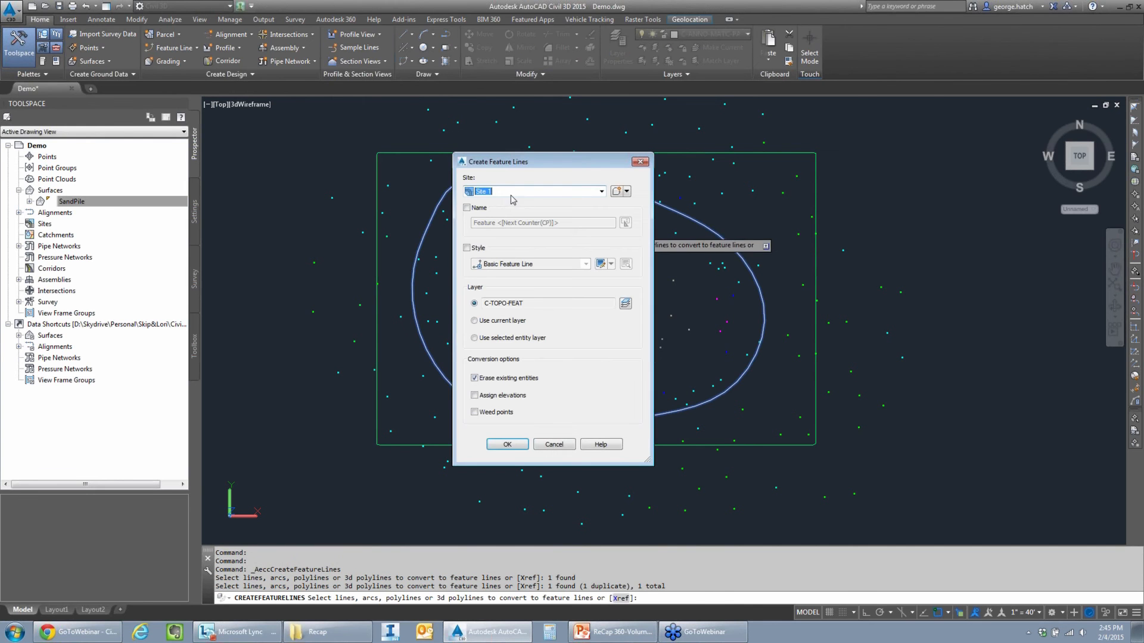
pyautogui.click(509, 448)
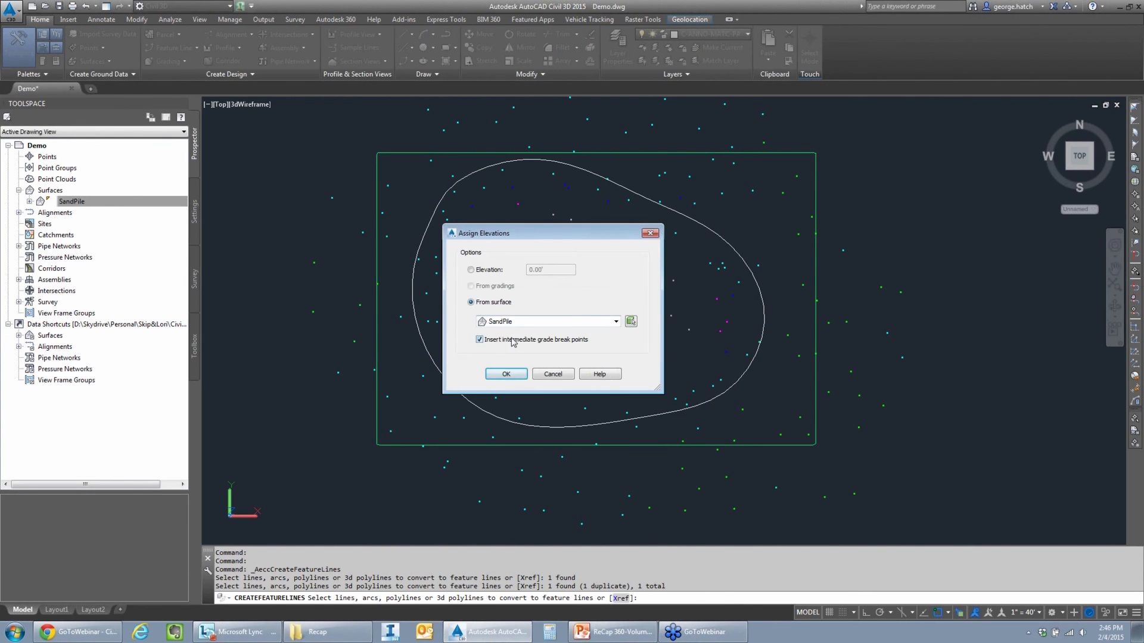
pyautogui.click(506, 374)
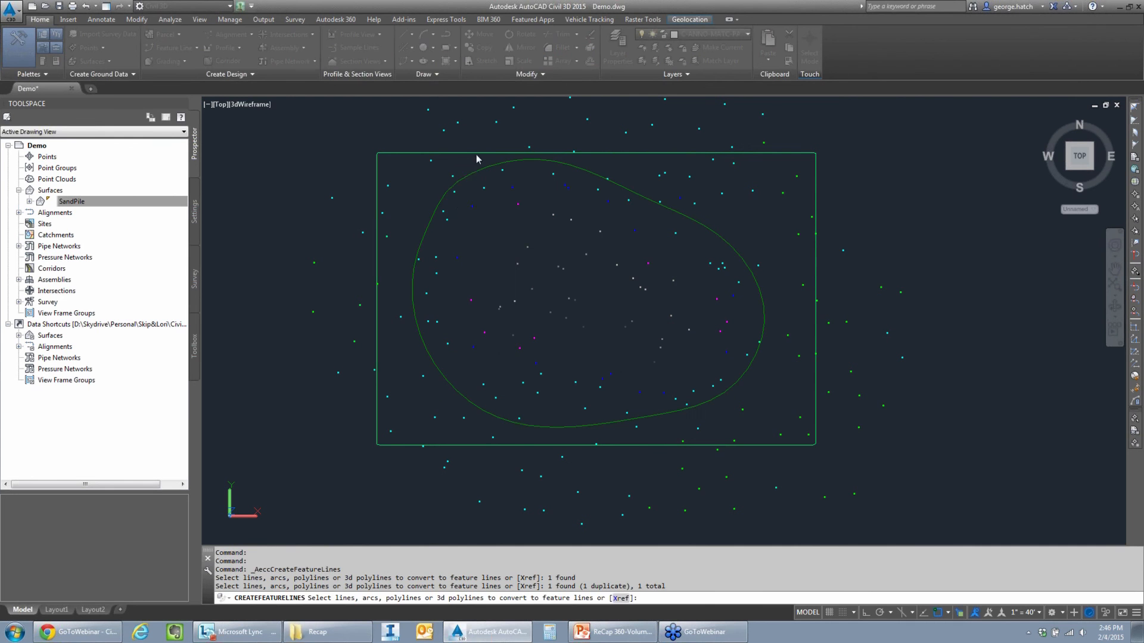
# - Add the base feature line as a standard breakline to a new TIN surface named EG
pyautogui.click(454, 187)
pyautogui.click(525, 242)
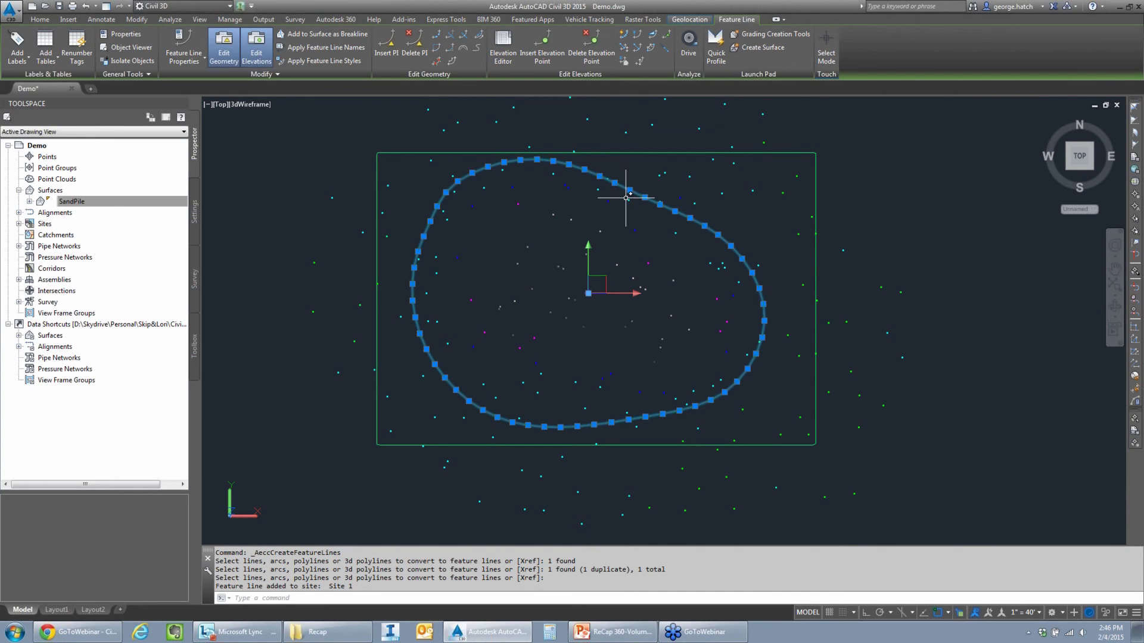
pyautogui.click(327, 34)
pyautogui.click(635, 307)
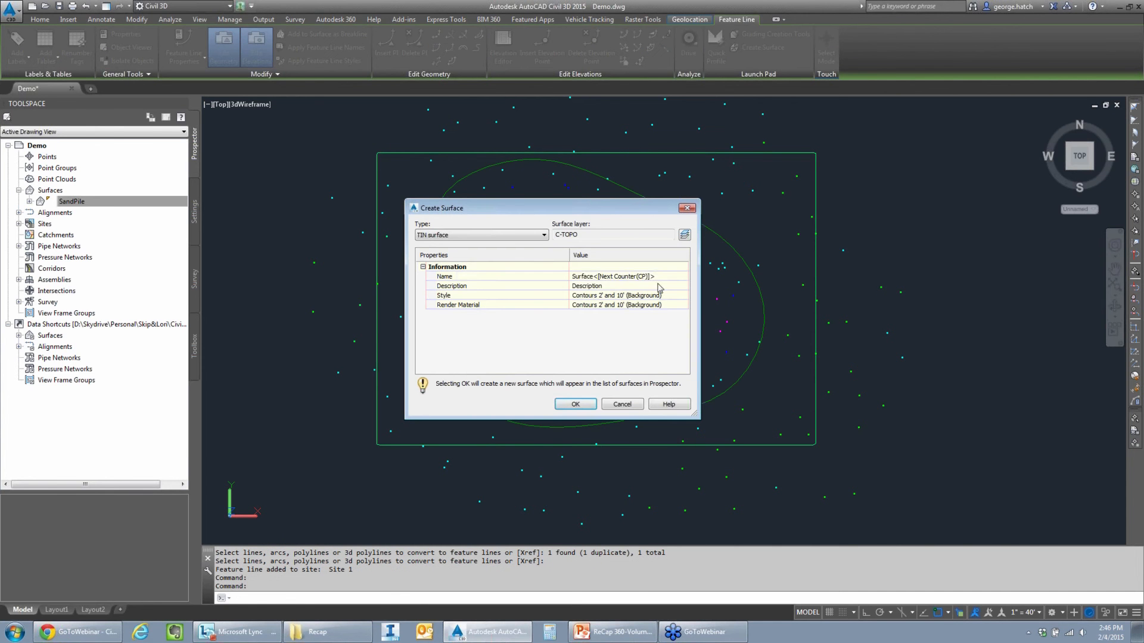
pyautogui.click(674, 275)
pyautogui.write('EG')
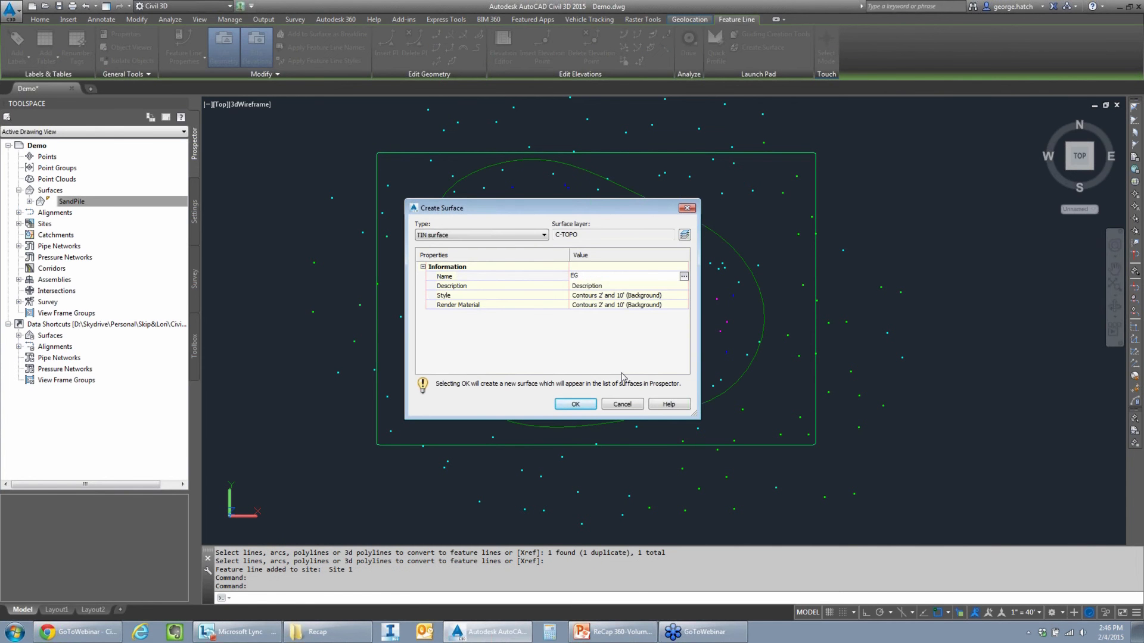
pyautogui.click(582, 408)
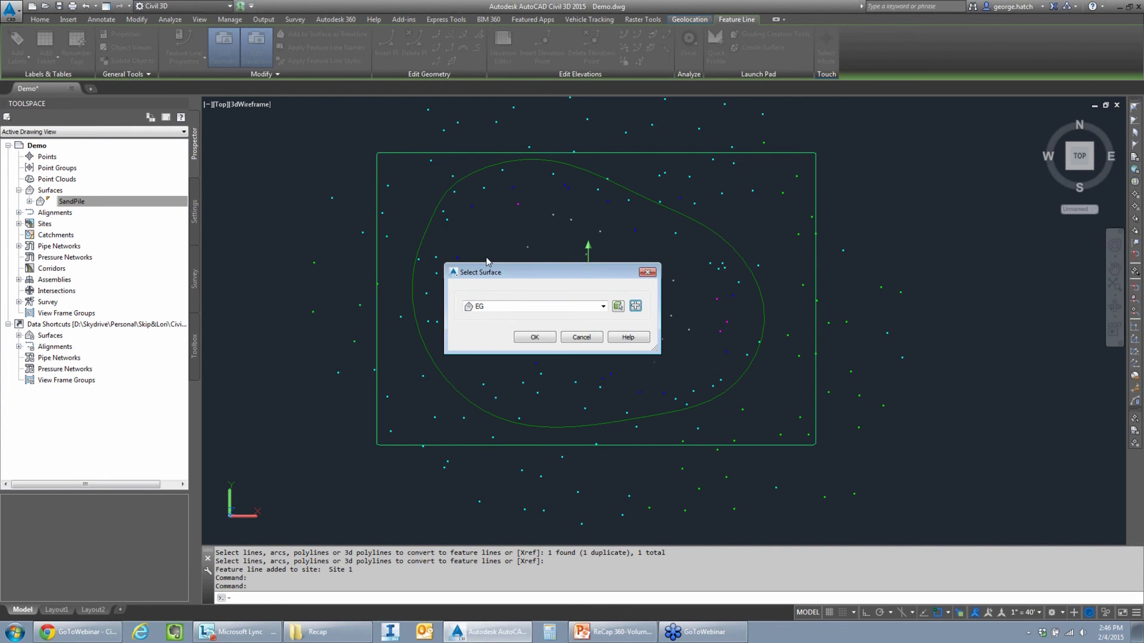
pyautogui.click(536, 338)
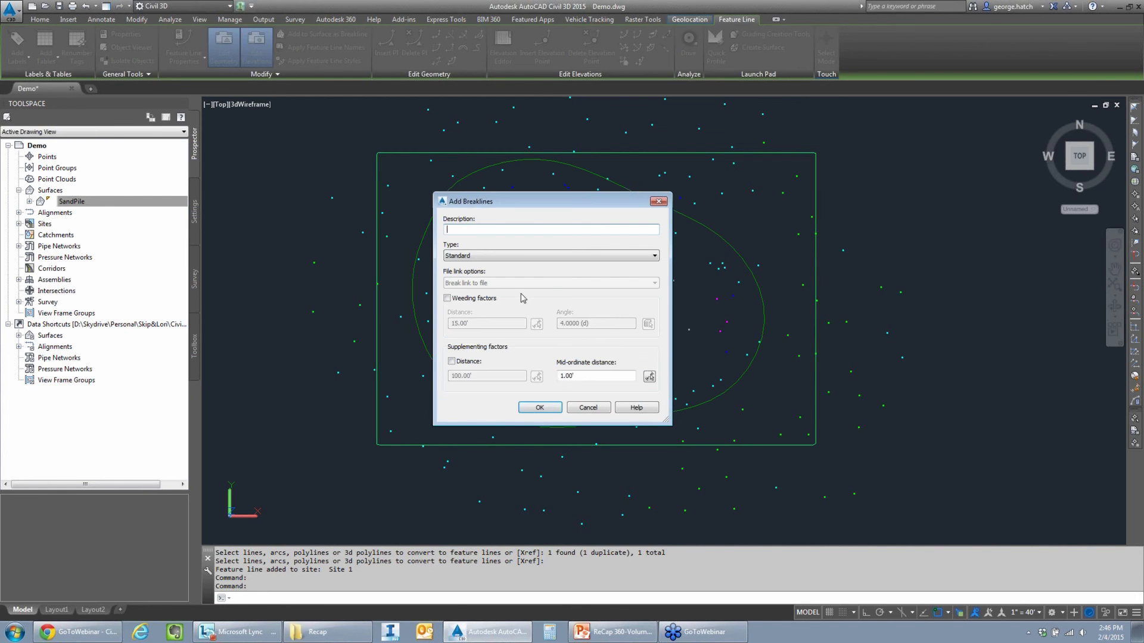
pyautogui.click(539, 408)
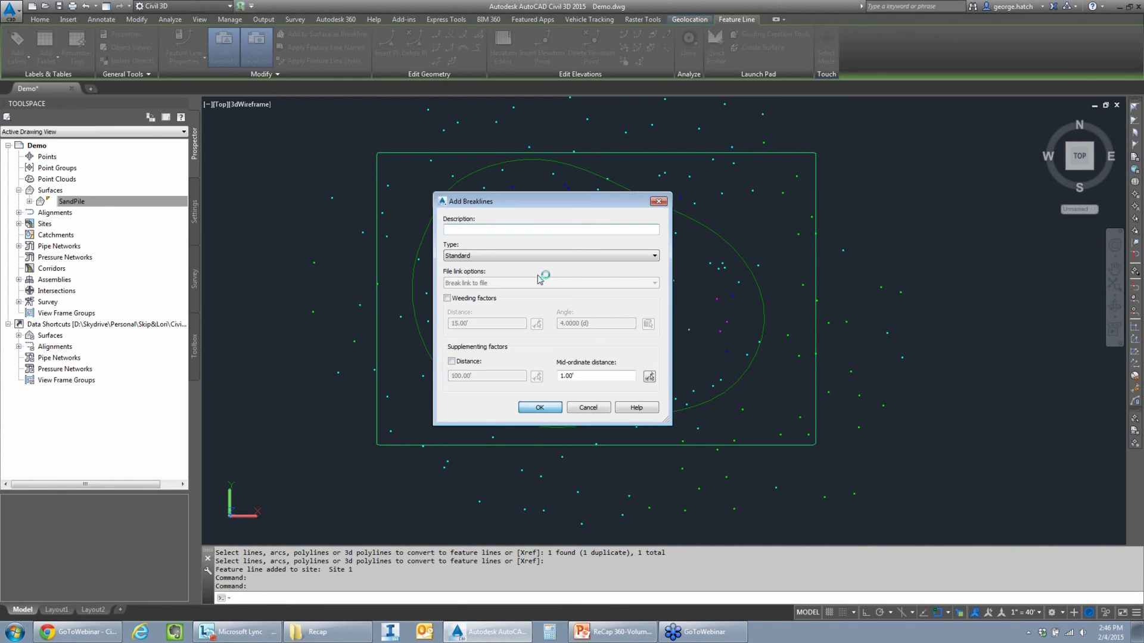
# - Start a new TIN volume surface and assign EG as its base surface
pyautogui.rightClick(58, 193)
pyautogui.click(78, 200)
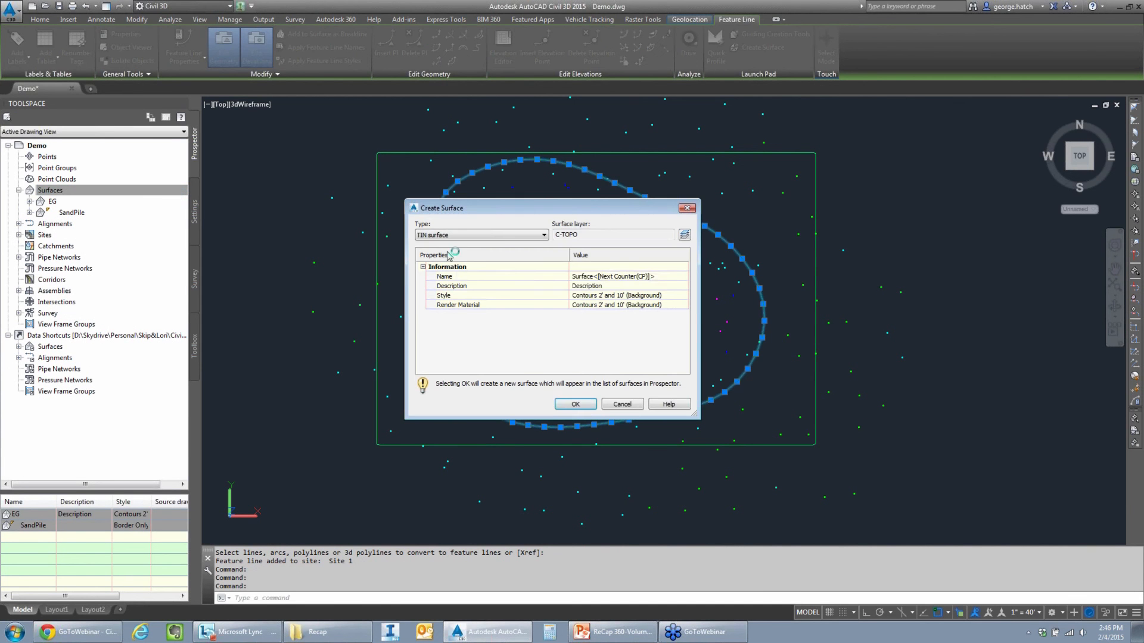
pyautogui.click(631, 278)
pyautogui.click(494, 235)
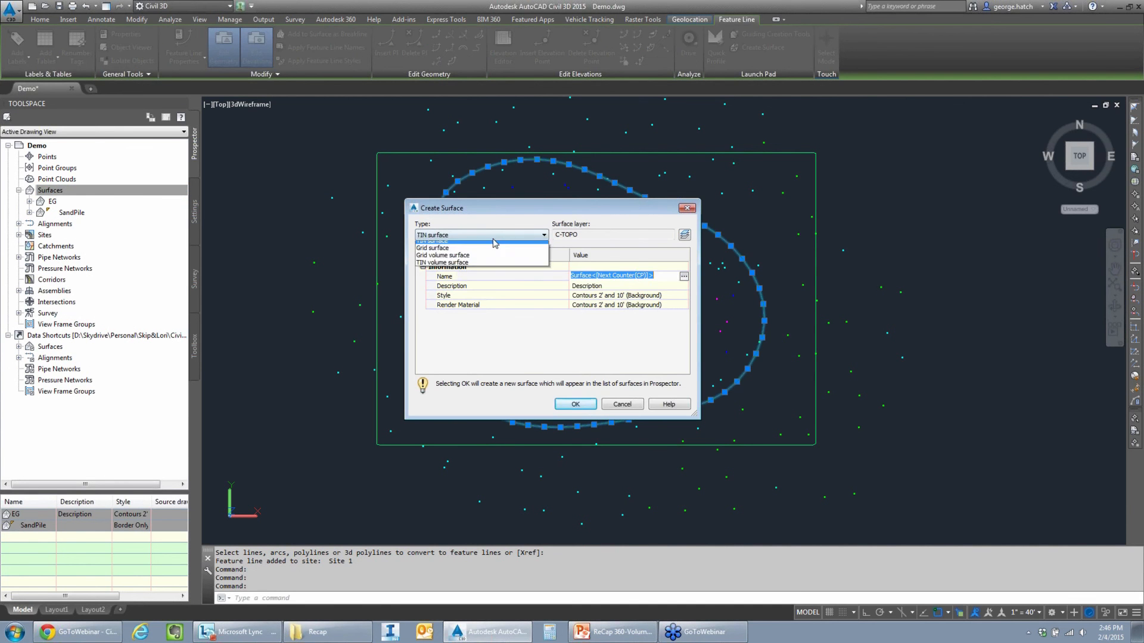
pyautogui.click(463, 264)
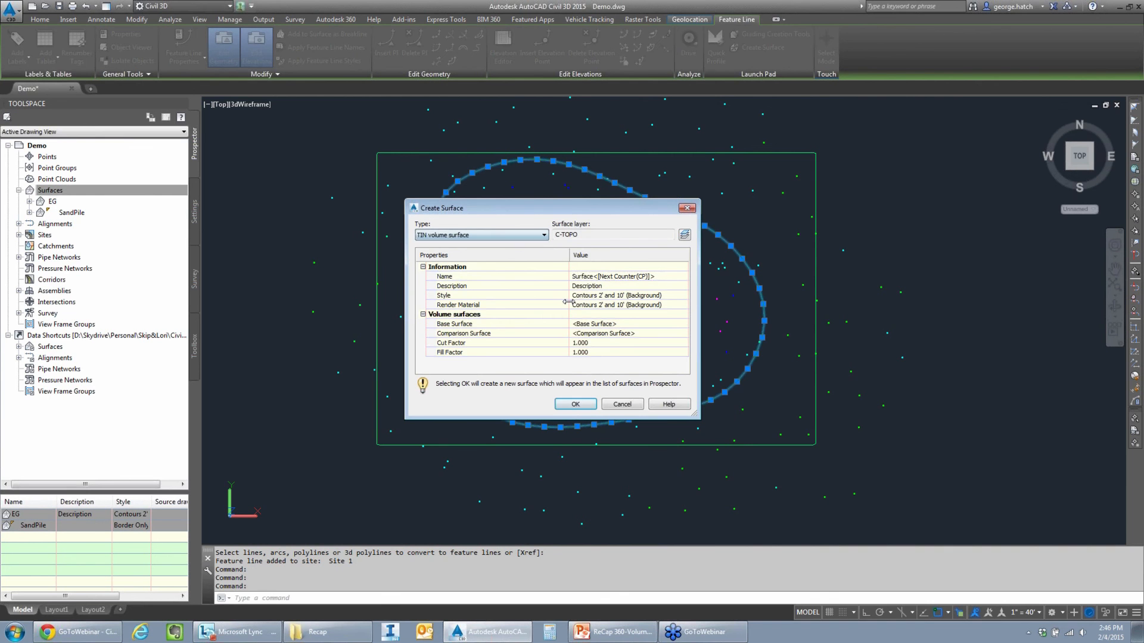
pyautogui.click(659, 277)
pyautogui.click(680, 297)
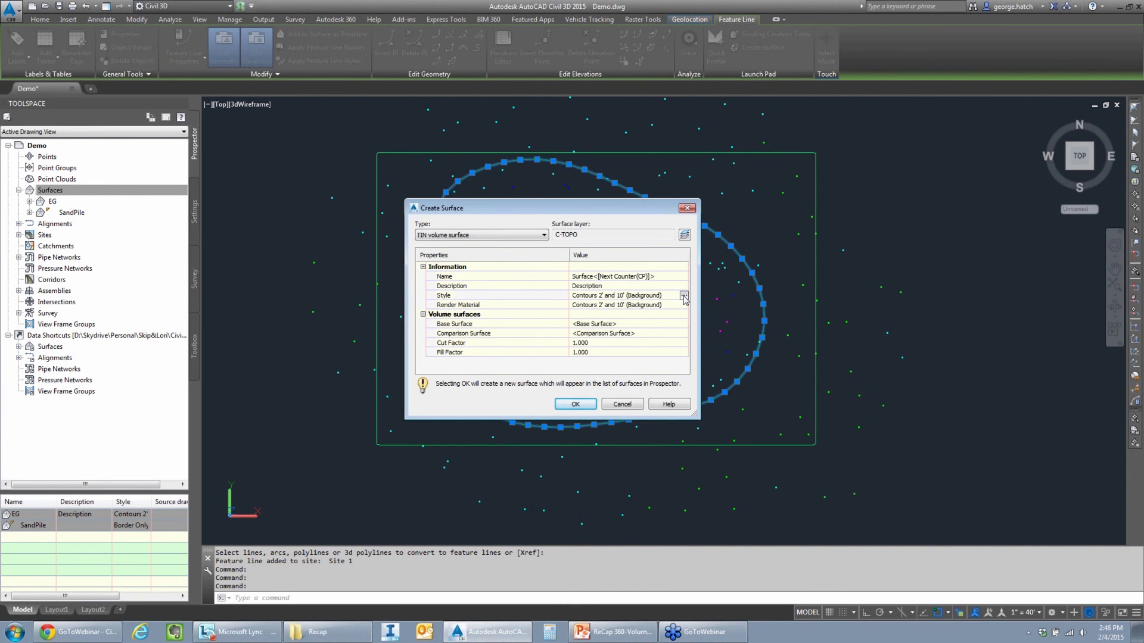
pyautogui.click(623, 327)
pyautogui.click(684, 328)
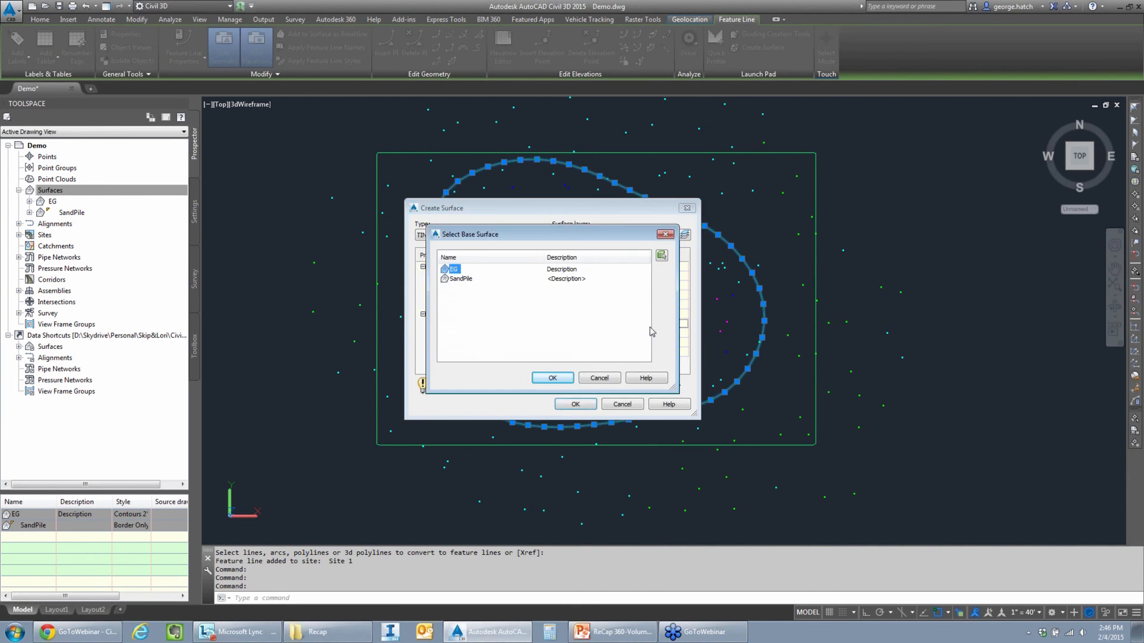
pyautogui.click(564, 382)
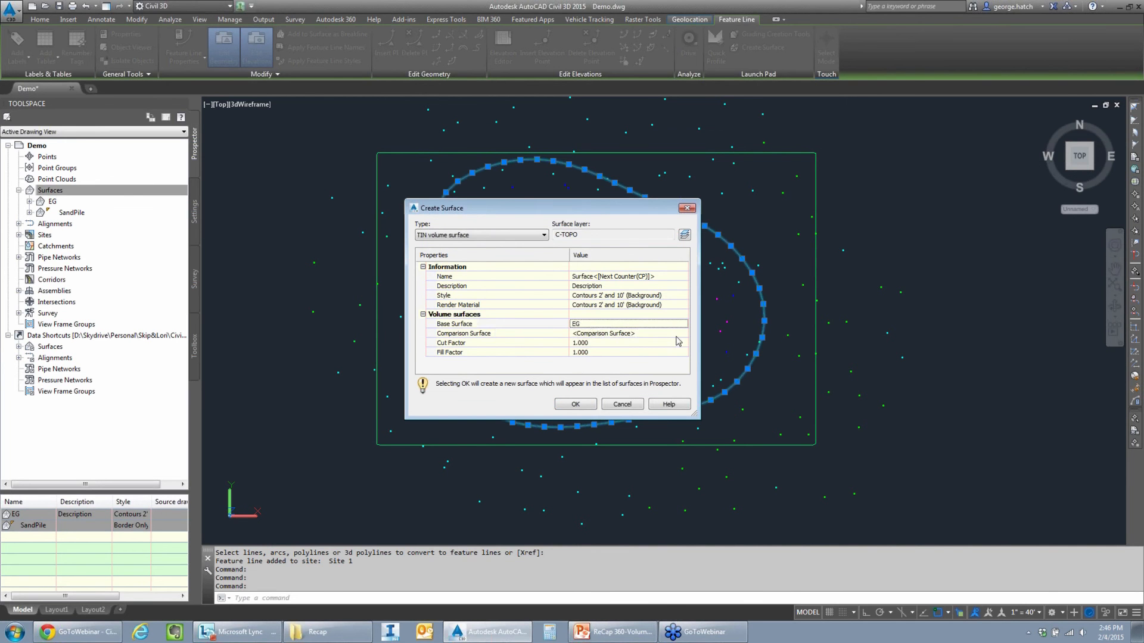
# - Set SandPile as the comparison surface, name the volume surface Comparison and create it
pyautogui.click(677, 335)
pyautogui.click(687, 334)
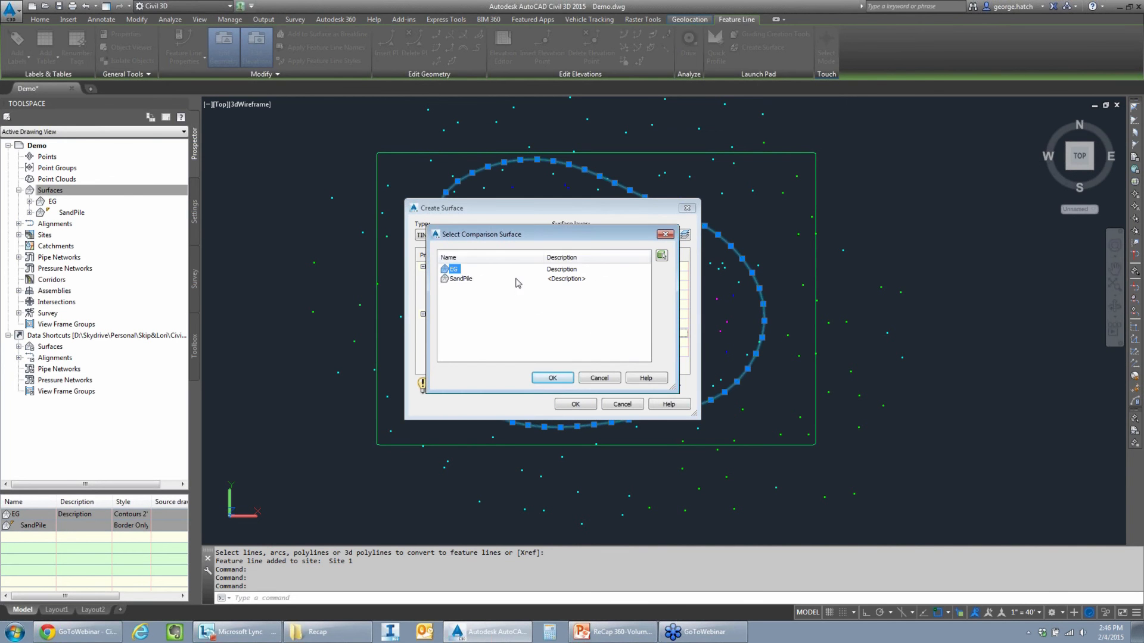
pyautogui.click(470, 280)
pyautogui.click(553, 380)
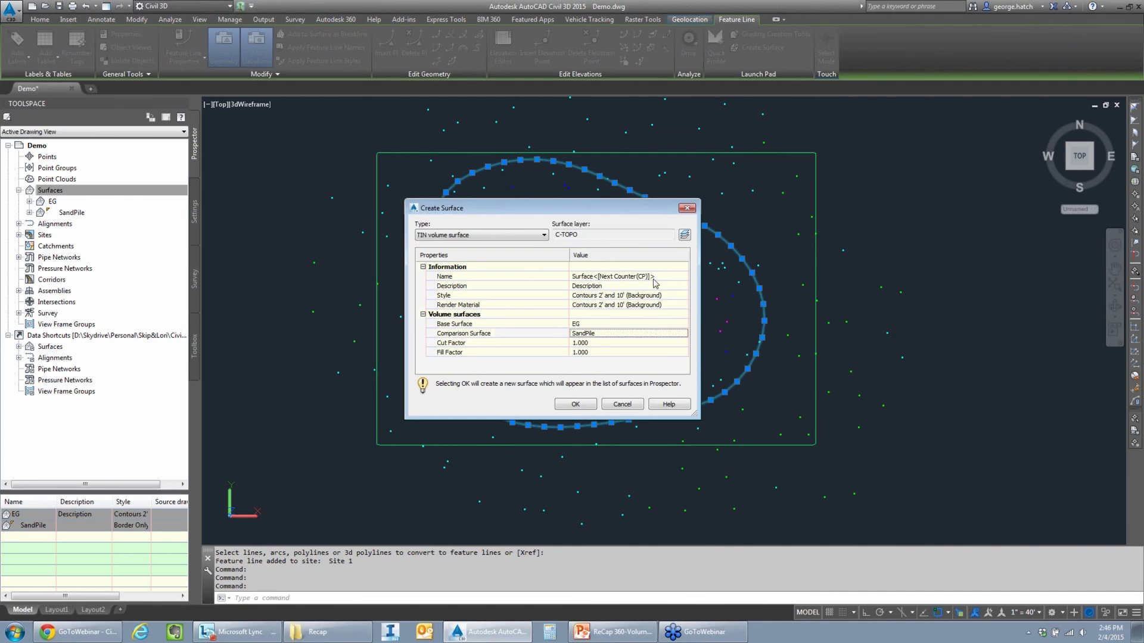
pyautogui.moveTo(618, 209); pyautogui.dragTo(586, 189)
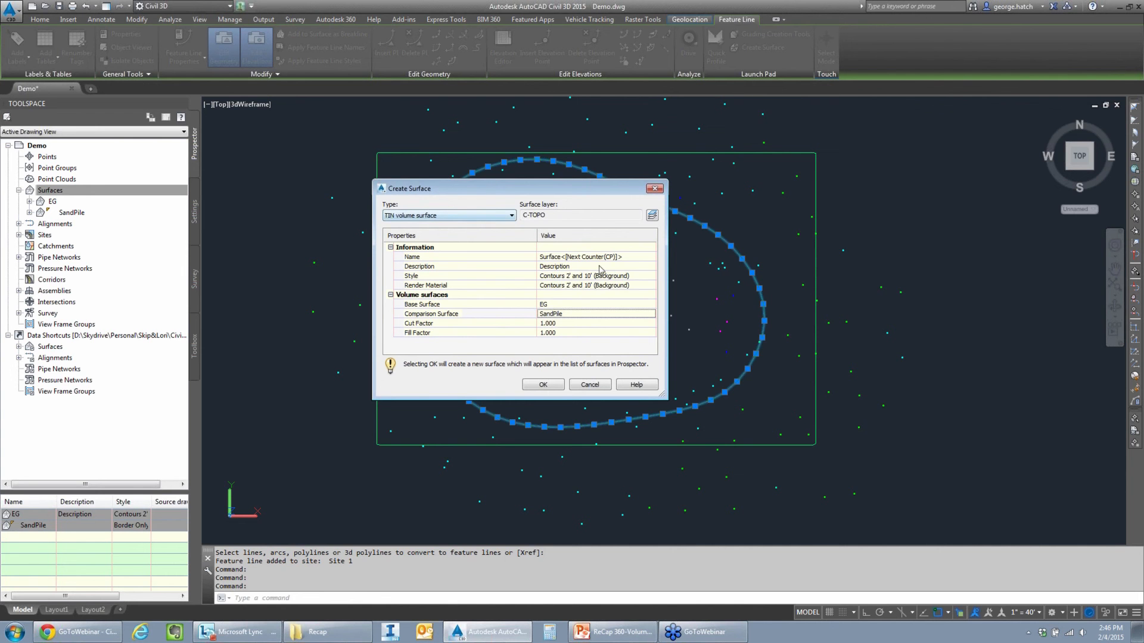
pyautogui.click(626, 256)
pyautogui.write('Comparison')
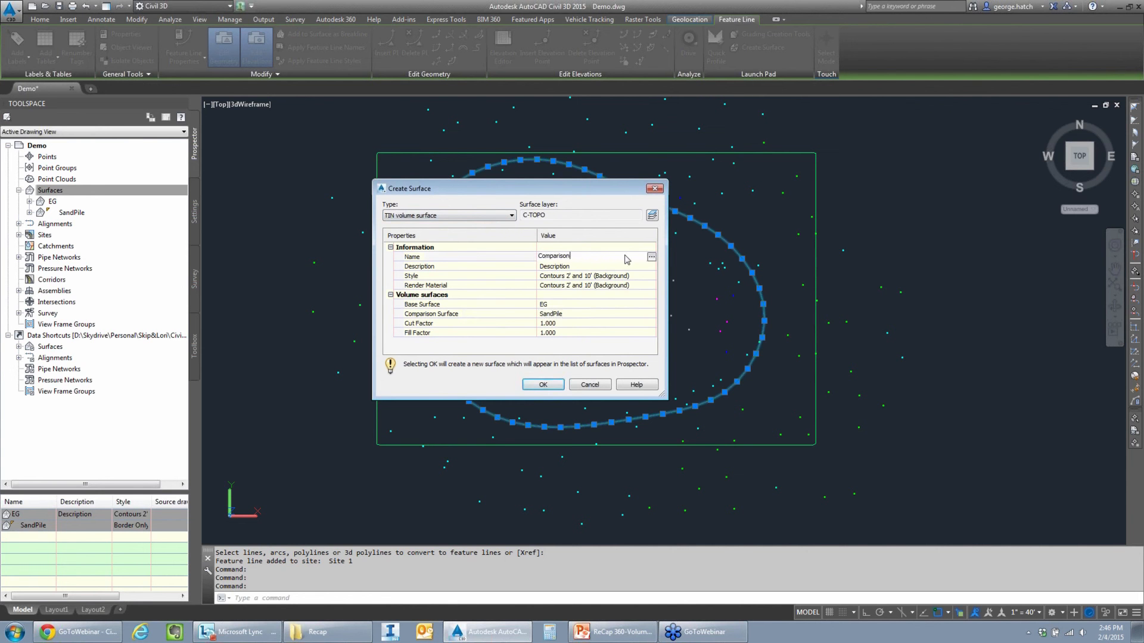
pyautogui.press('Return')
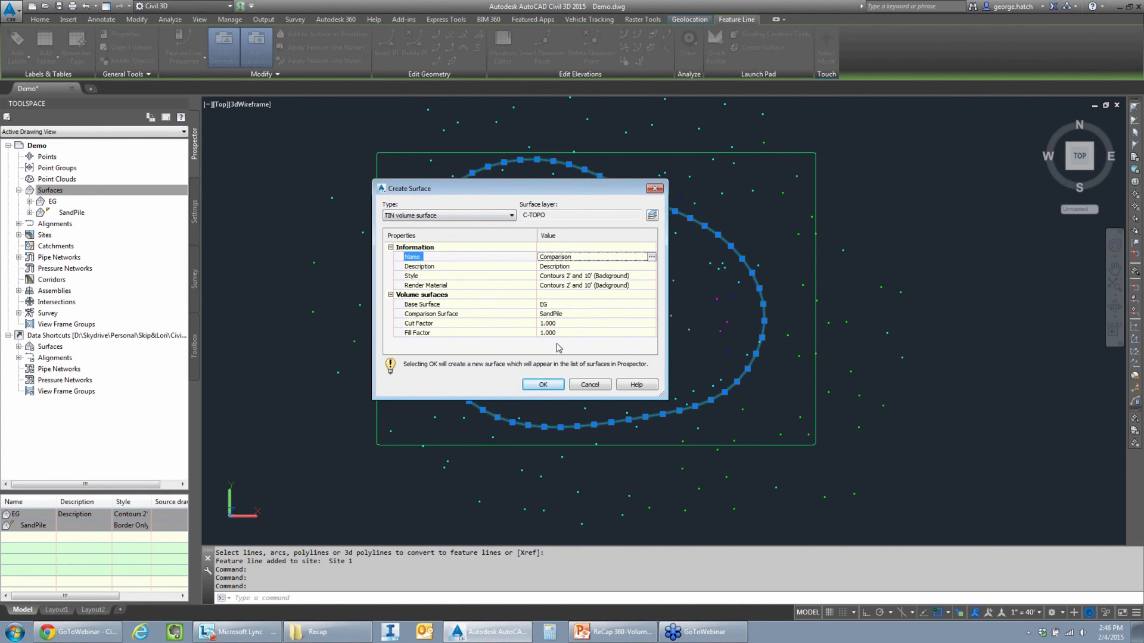
pyautogui.click(551, 389)
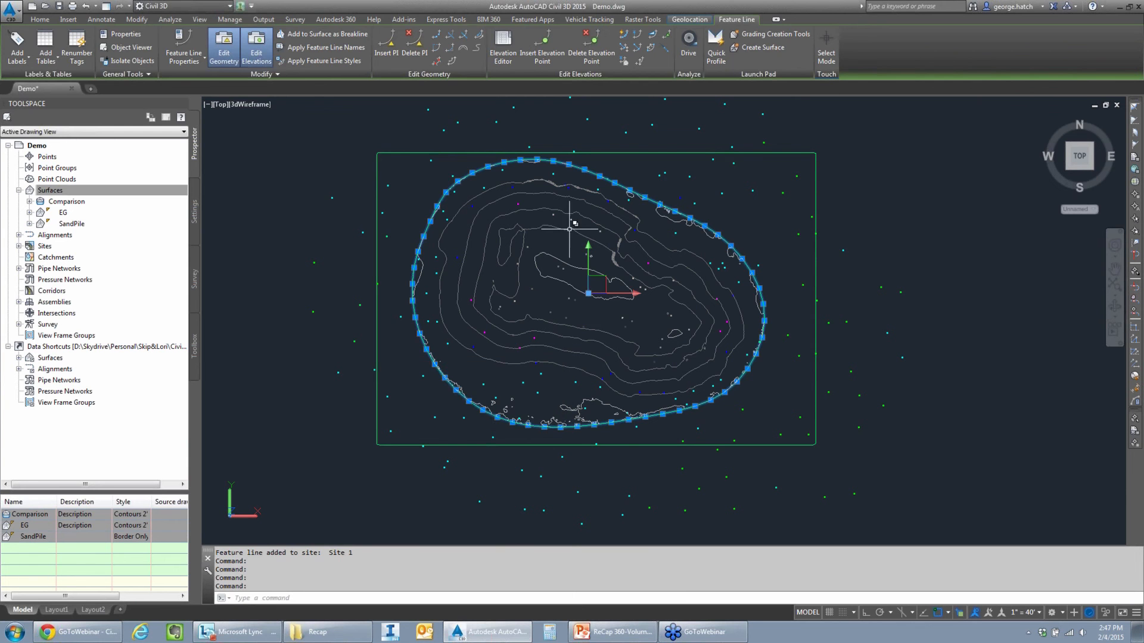
# - Examine the cut, fill and net volumes in the Comparison surface's statistics
pyautogui.press('Escape')
pyautogui.click(62, 193)
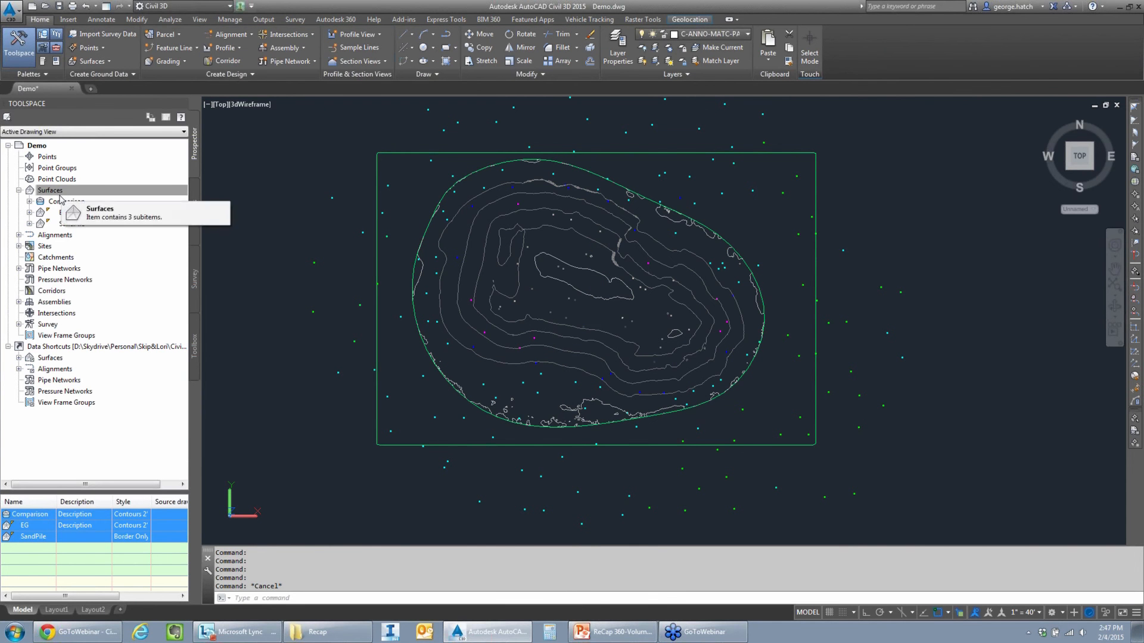
pyautogui.rightClick(66, 203)
pyautogui.click(116, 207)
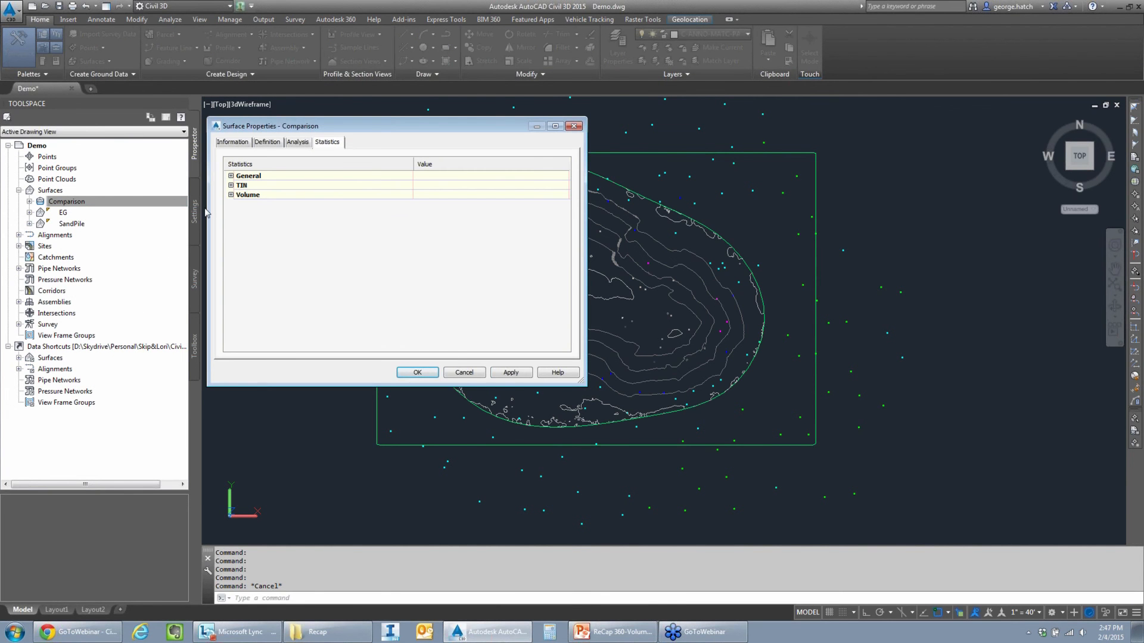
pyautogui.click(231, 194)
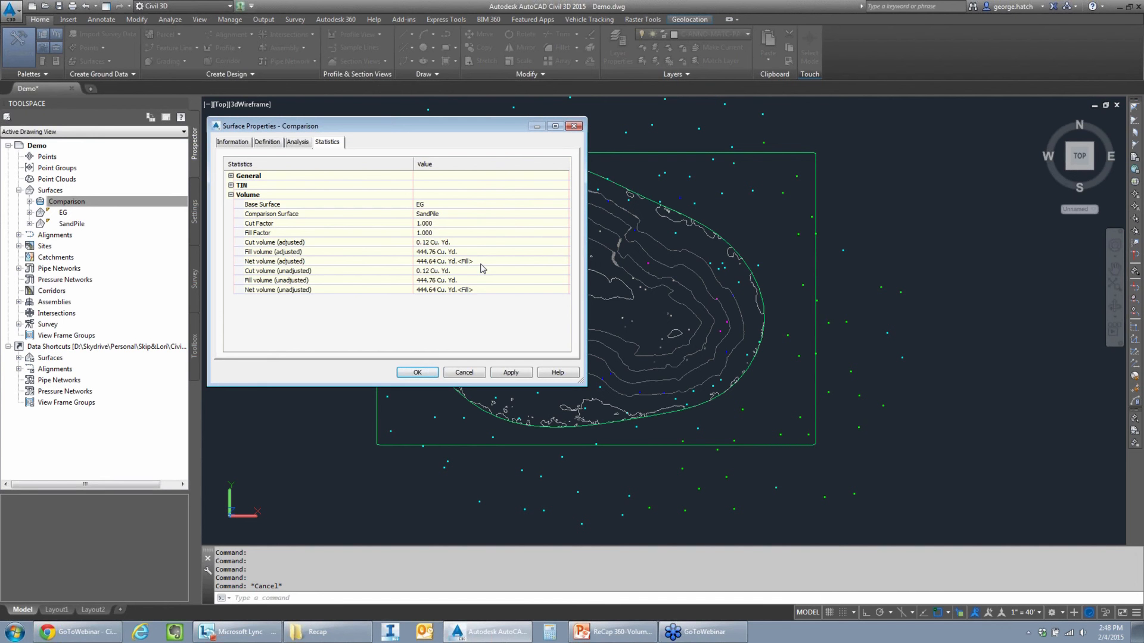
# - Switch to the ReCap 360-Volumes presentation in PowerPoint and start the slide show from the Review slide
pyautogui.click(589, 635)
pyautogui.click(79, 250)
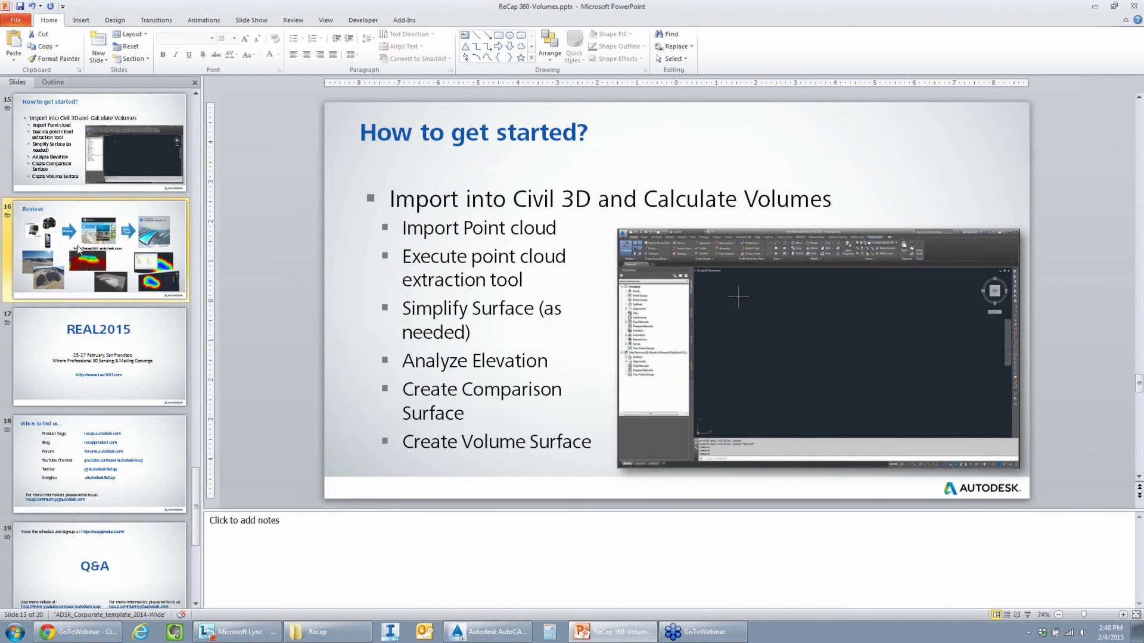
pyautogui.click(1029, 615)
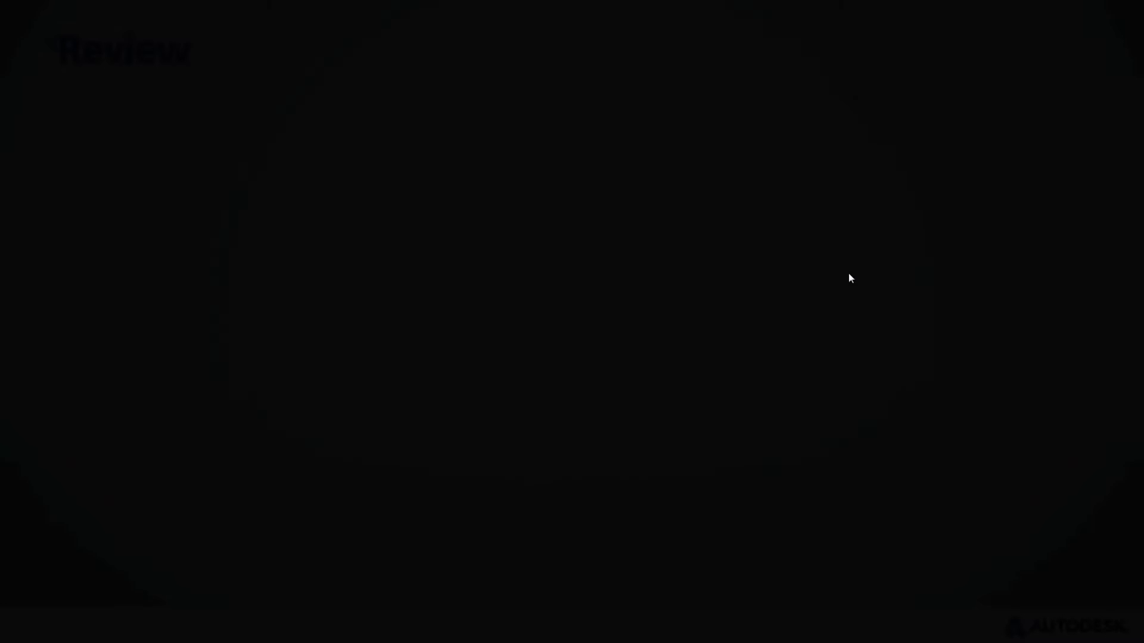